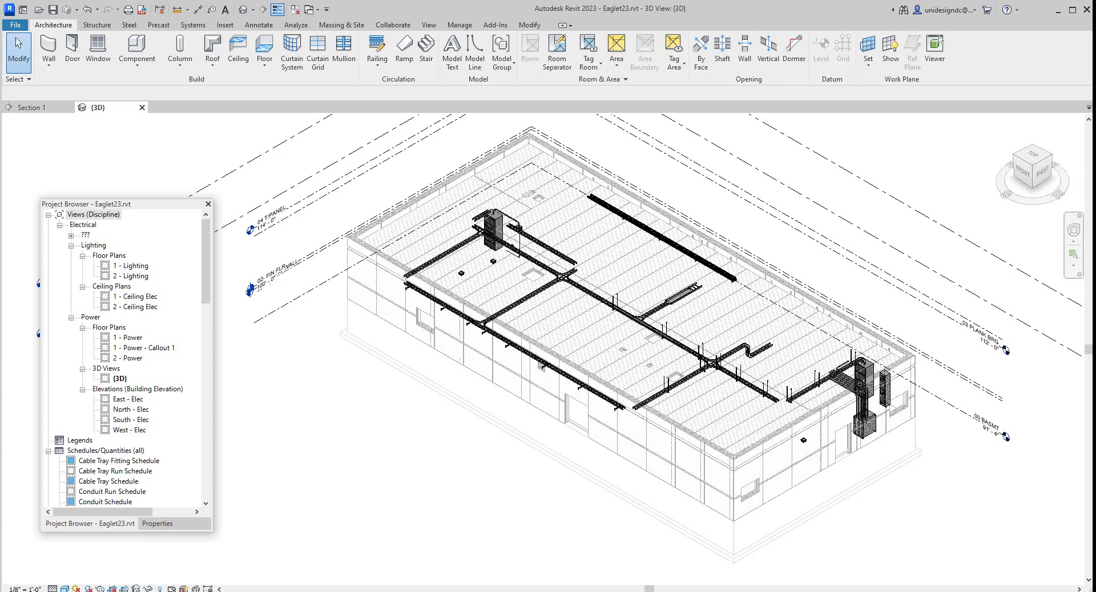
# Step: Examine the cable tray runs, fittings and hangers in the 3D view of the building
pyautogui.scroll(3, 576, 289)
pyautogui.scroll(4, 762, 407)
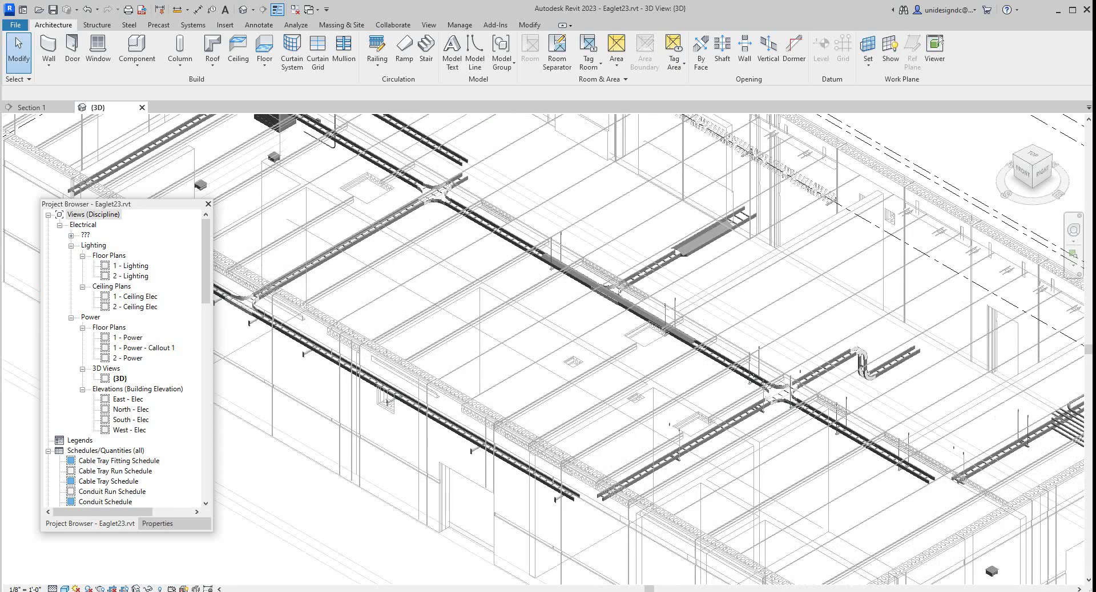
pyautogui.scroll(5, 788, 388)
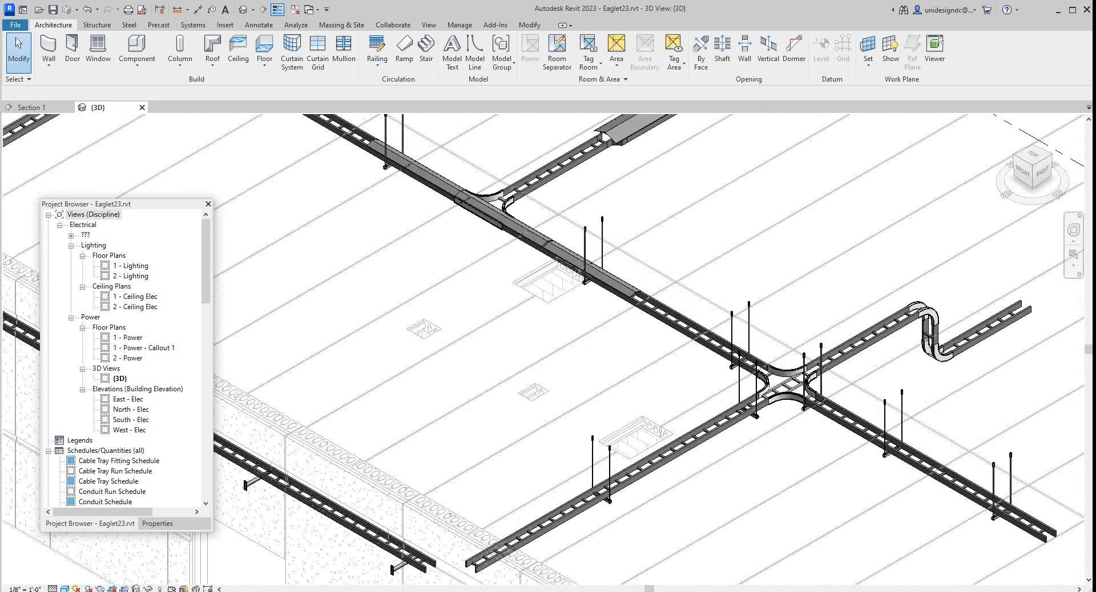
pyautogui.scroll(-5, 599, 382)
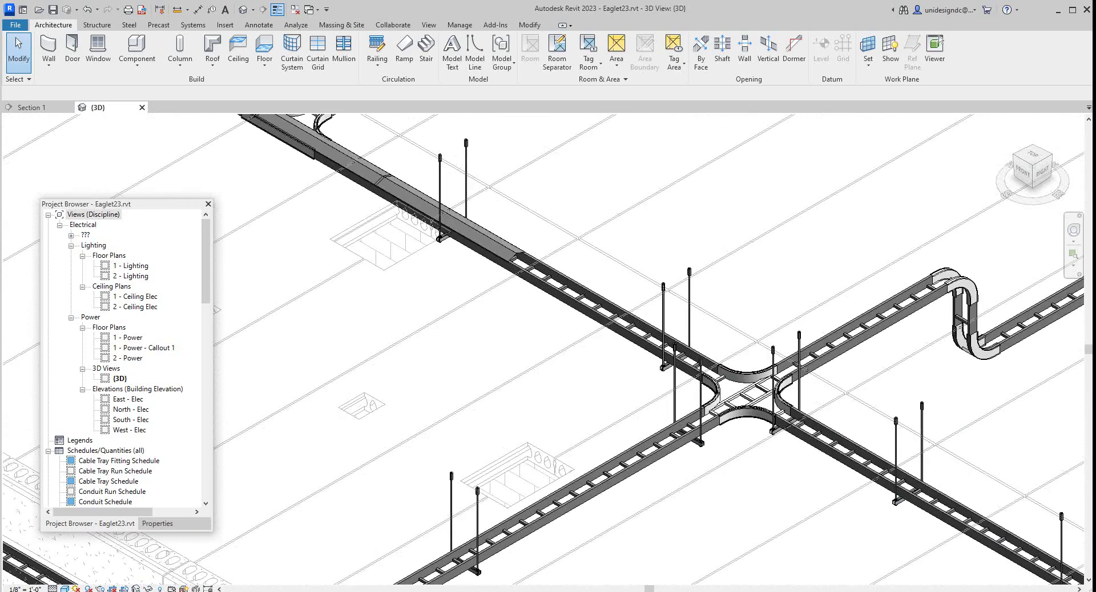
pyautogui.scroll(-5, 810, 406)
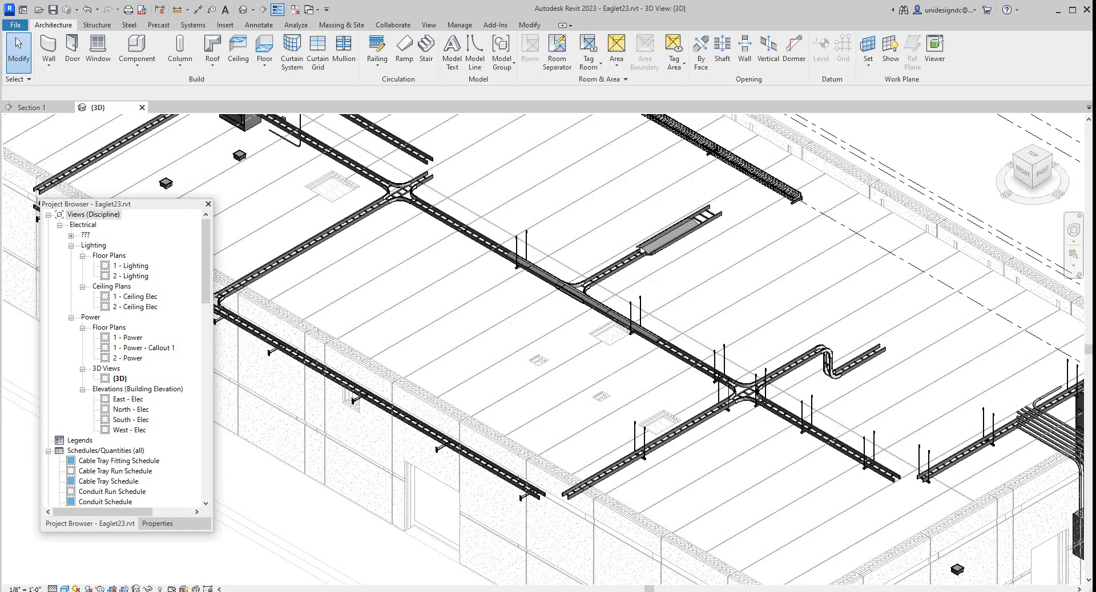
pyautogui.scroll(-2, 759, 376)
pyautogui.scroll(2, 760, 321)
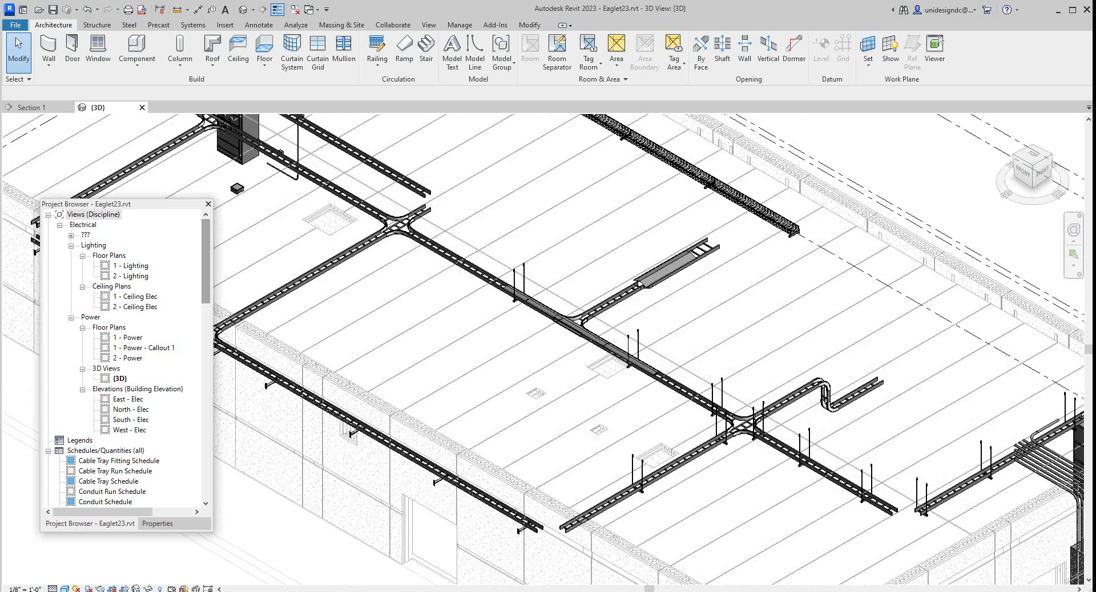
pyautogui.scroll(-4, 205, 262)
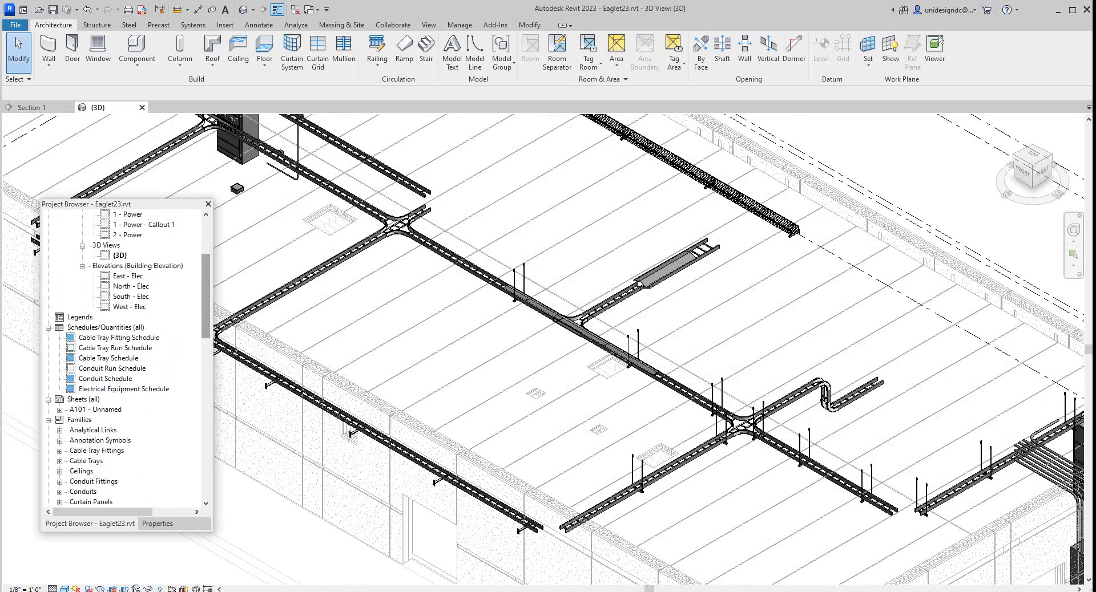
# Step: Open the Section 1 view and inspect the horizontal cable tray run above the electrical equipment
pyautogui.click(31, 107)
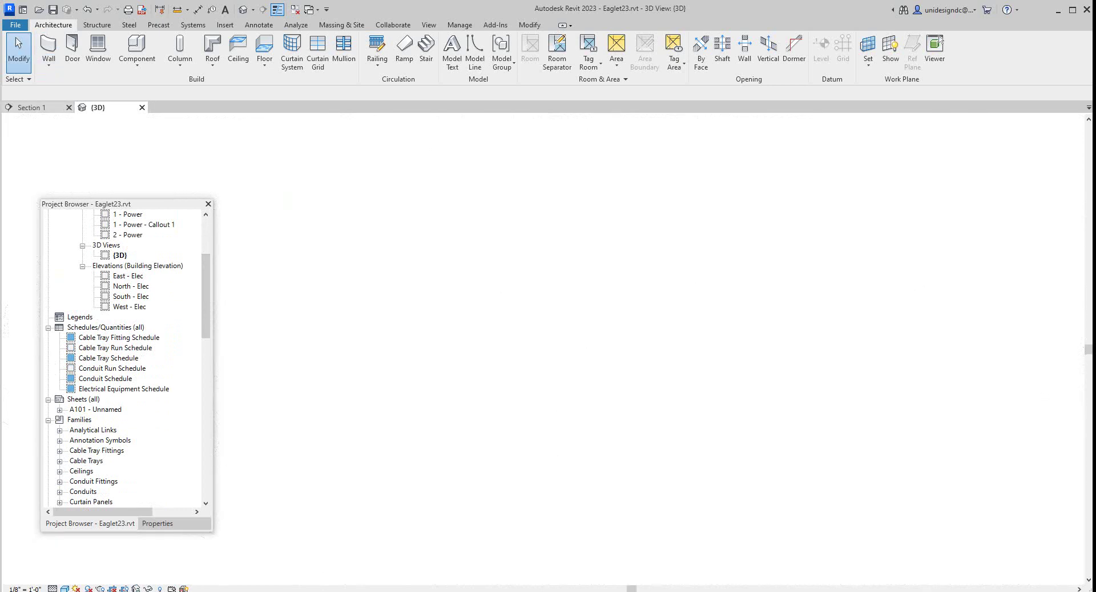
pyautogui.scroll(2, 610, 281)
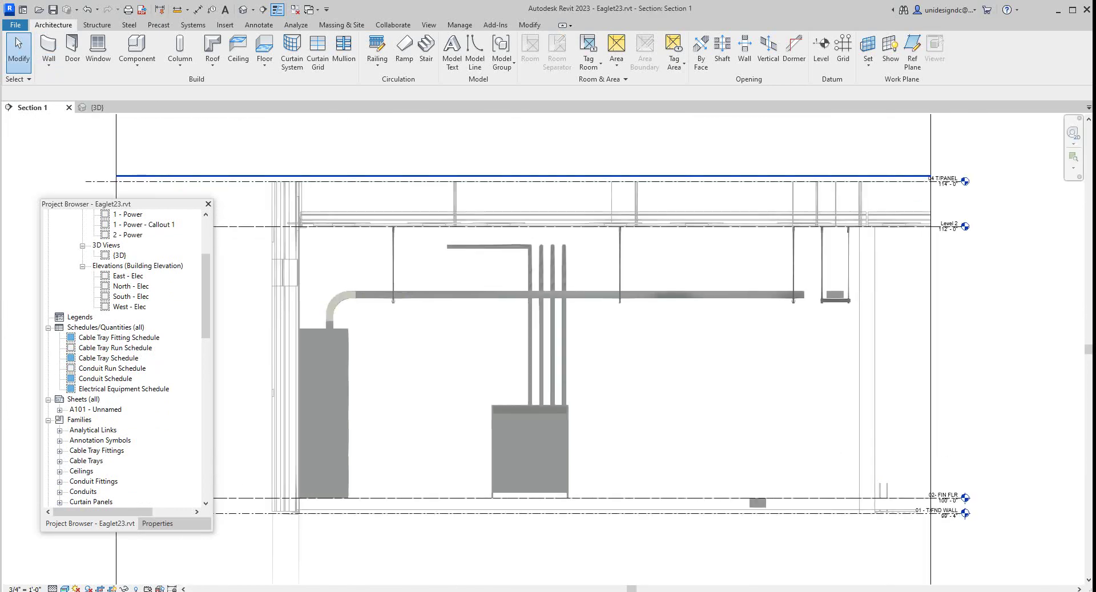
pyautogui.click(685, 299)
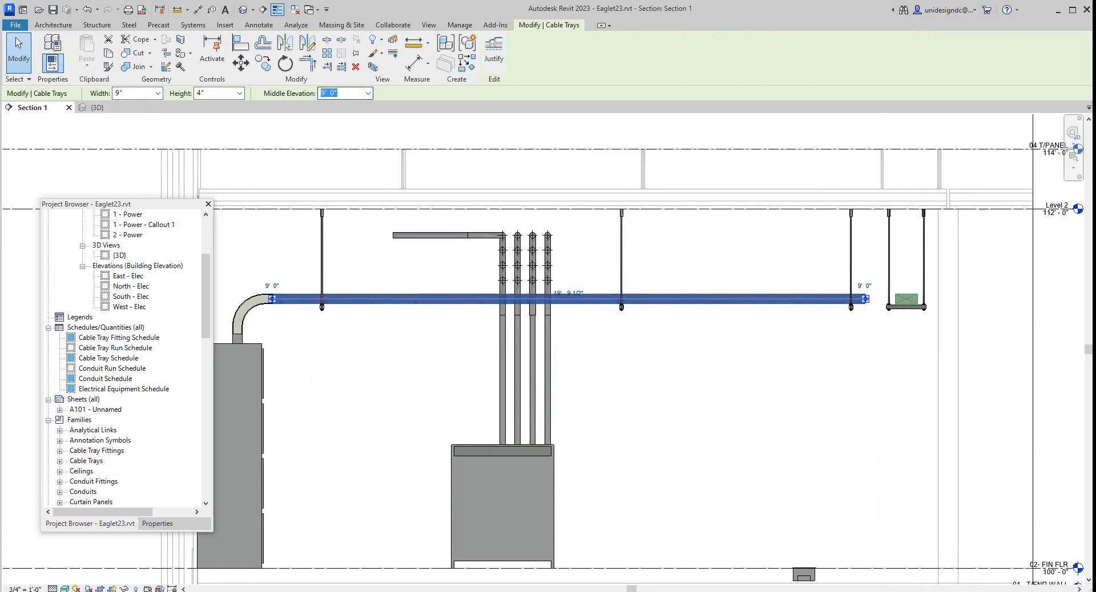
pyautogui.click(639, 412)
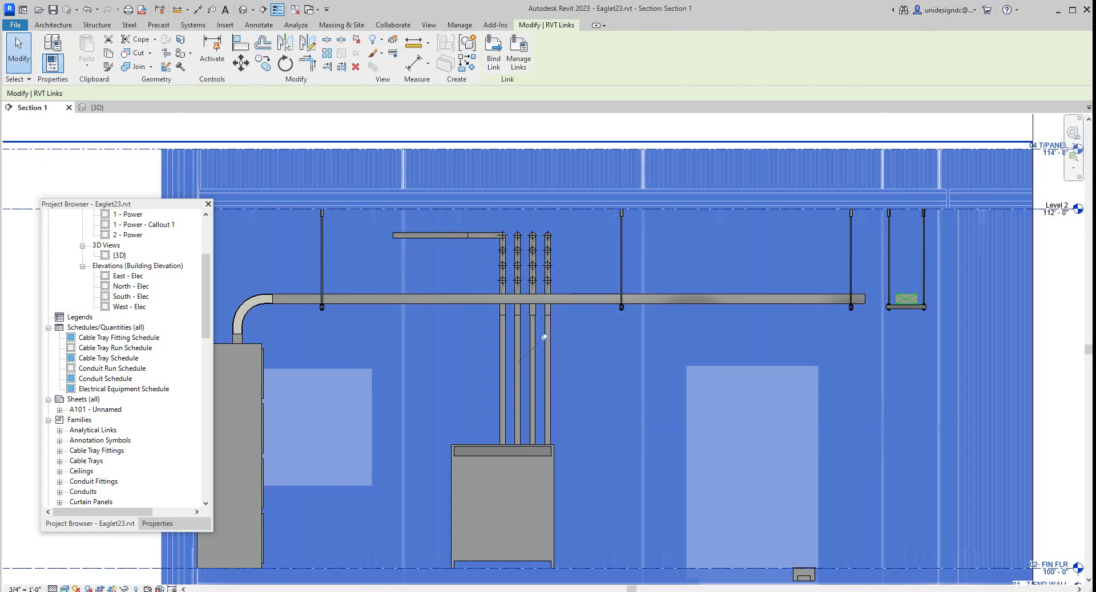
pyautogui.scroll(-2, 697, 348)
pyautogui.press('Escape')
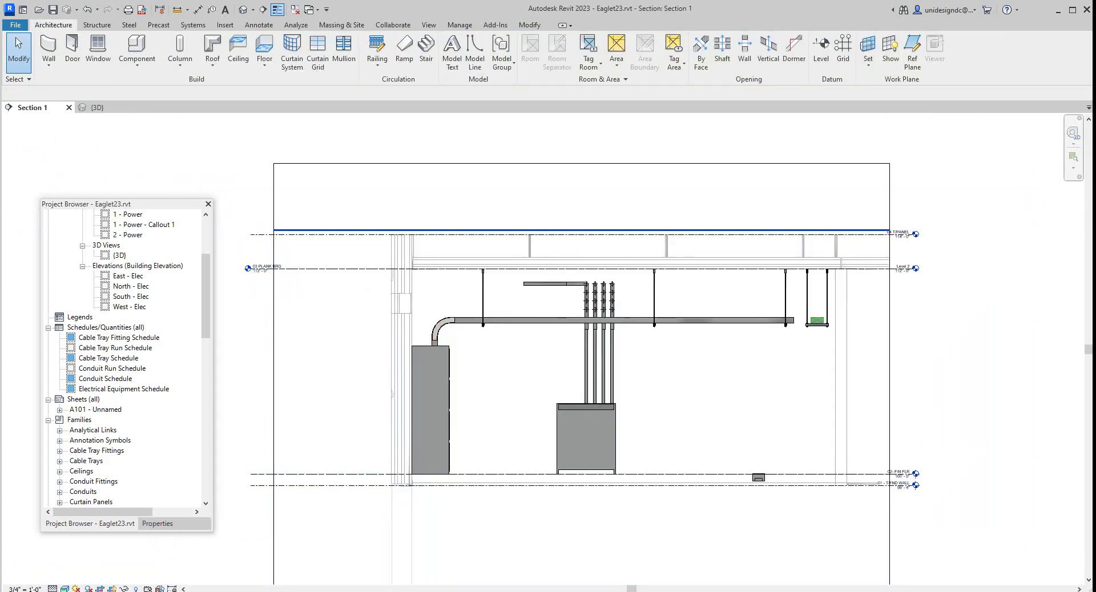
pyautogui.scroll(2, 485, 314)
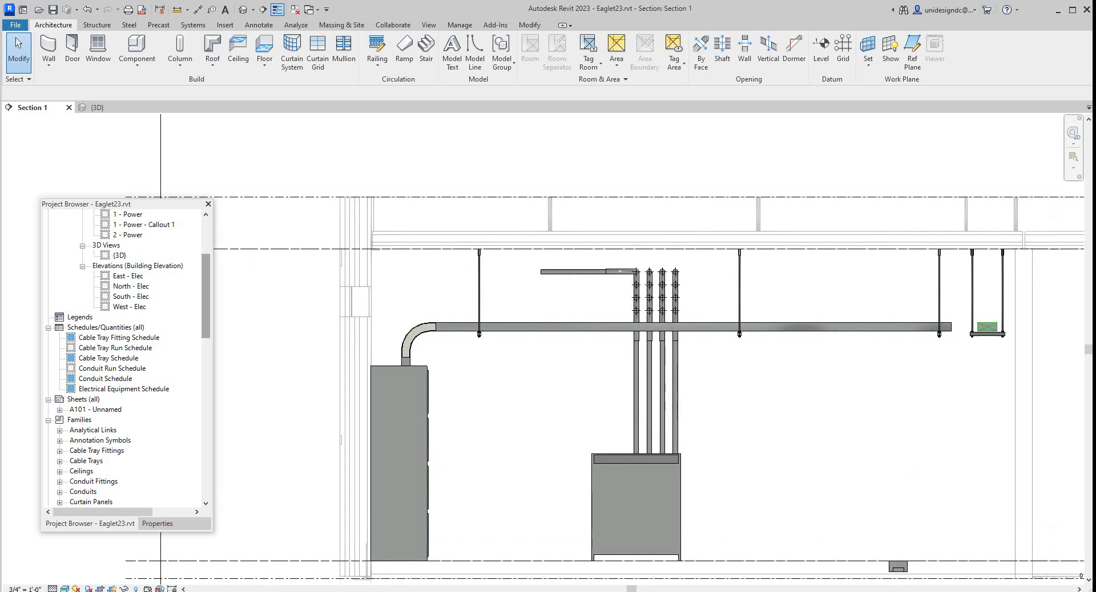
pyautogui.scroll(3, 206, 297)
pyautogui.scroll(1, 206, 296)
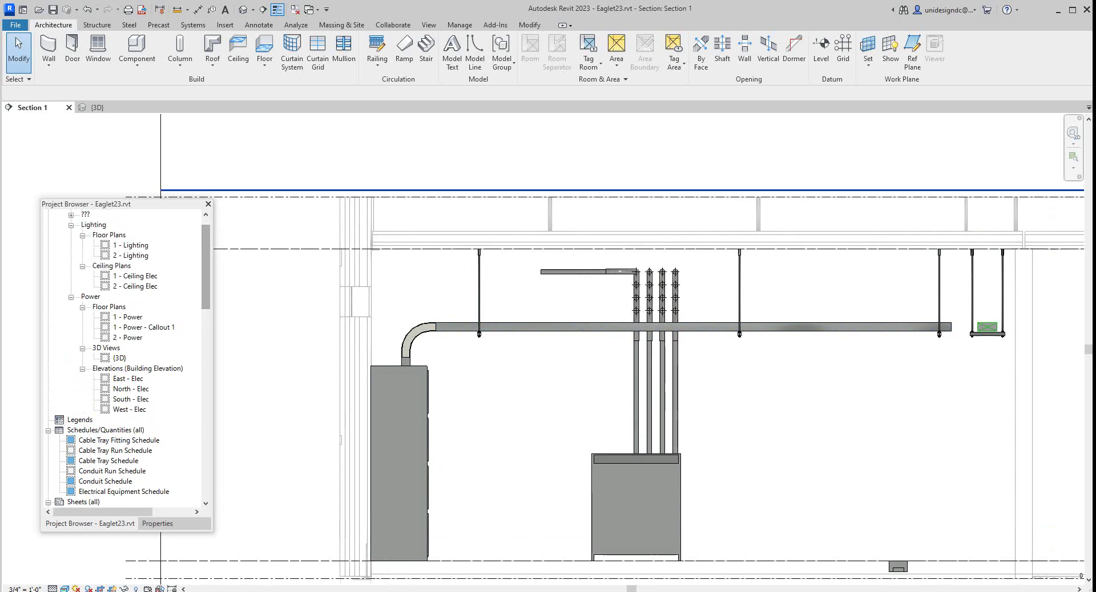
# Step: Draw a level with a plan view at 110' 4" across Section 1, between level 03 PLANK BRG and the horizontal cable tray
pyautogui.scroll(-5, 513, 342)
pyautogui.scroll(4, 514, 342)
pyautogui.scroll(-2, 480, 436)
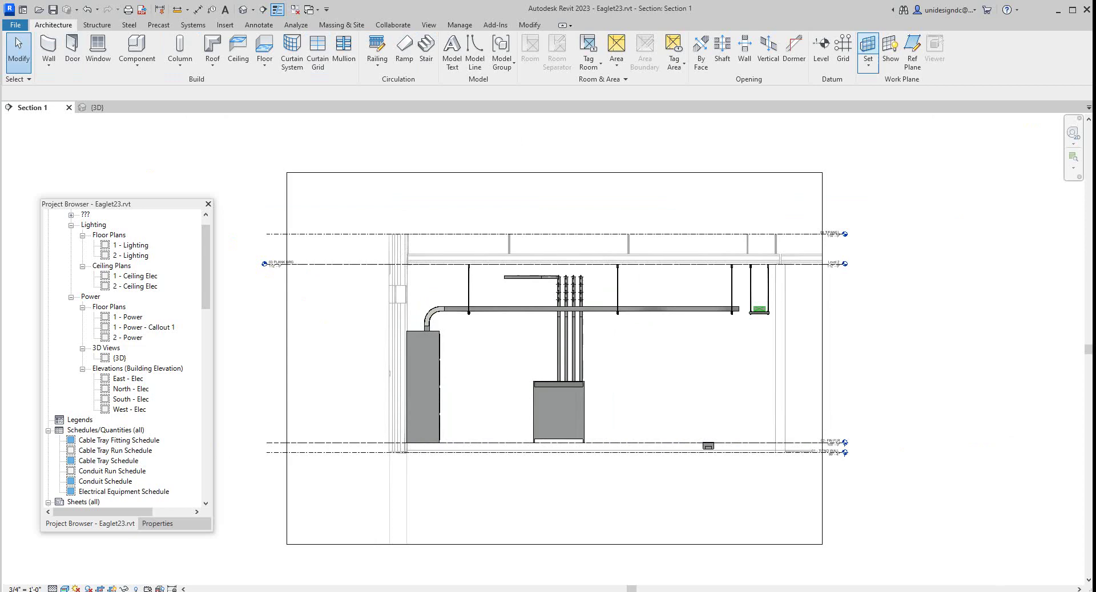
pyautogui.click(820, 51)
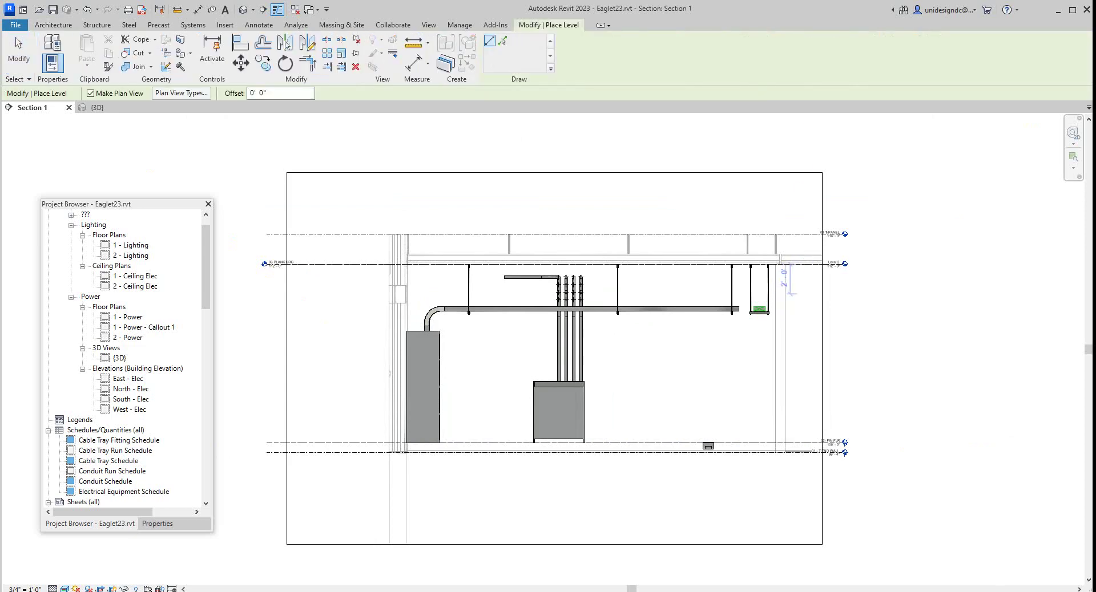
pyautogui.scroll(2, 797, 291)
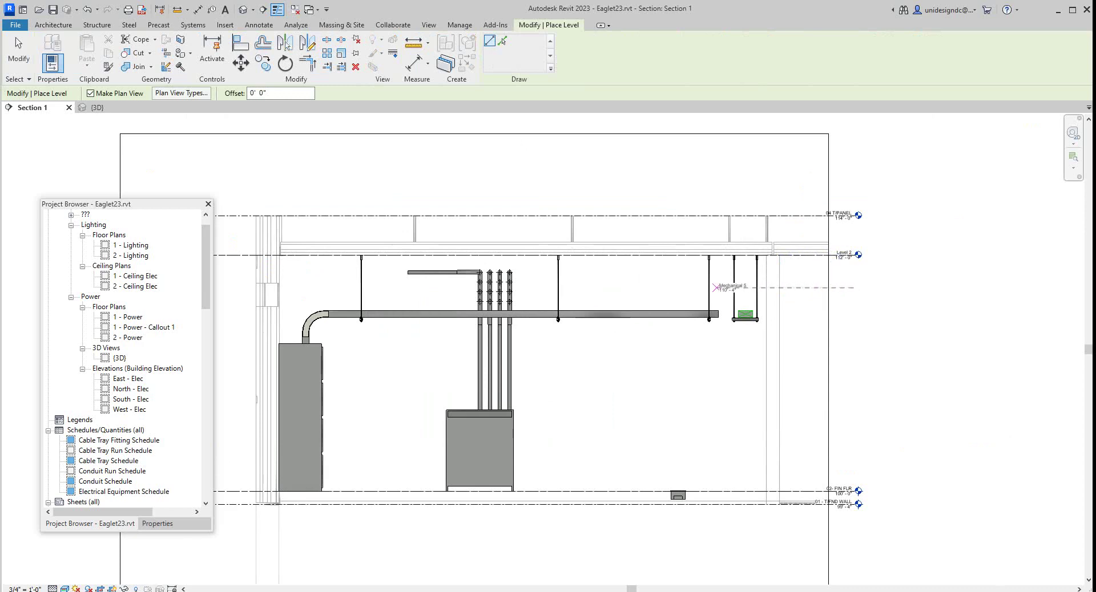
pyautogui.scroll(3, 595, 289)
pyautogui.scroll(-5, 595, 290)
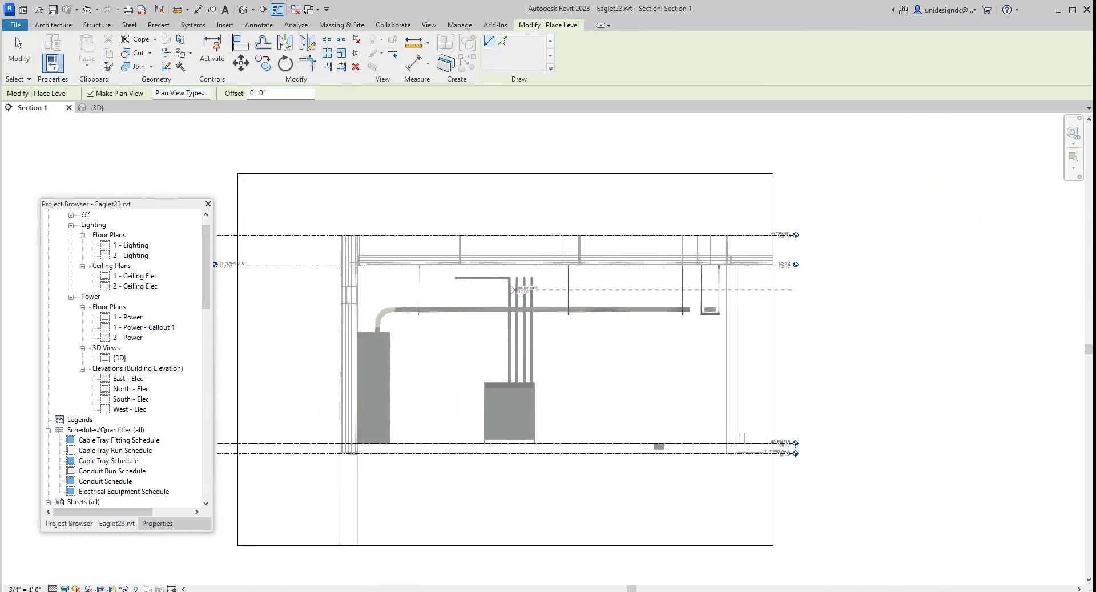
pyautogui.scroll(1, 420, 290)
pyautogui.scroll(-2, 348, 290)
pyautogui.scroll(4, 339, 290)
pyautogui.scroll(-4, 371, 290)
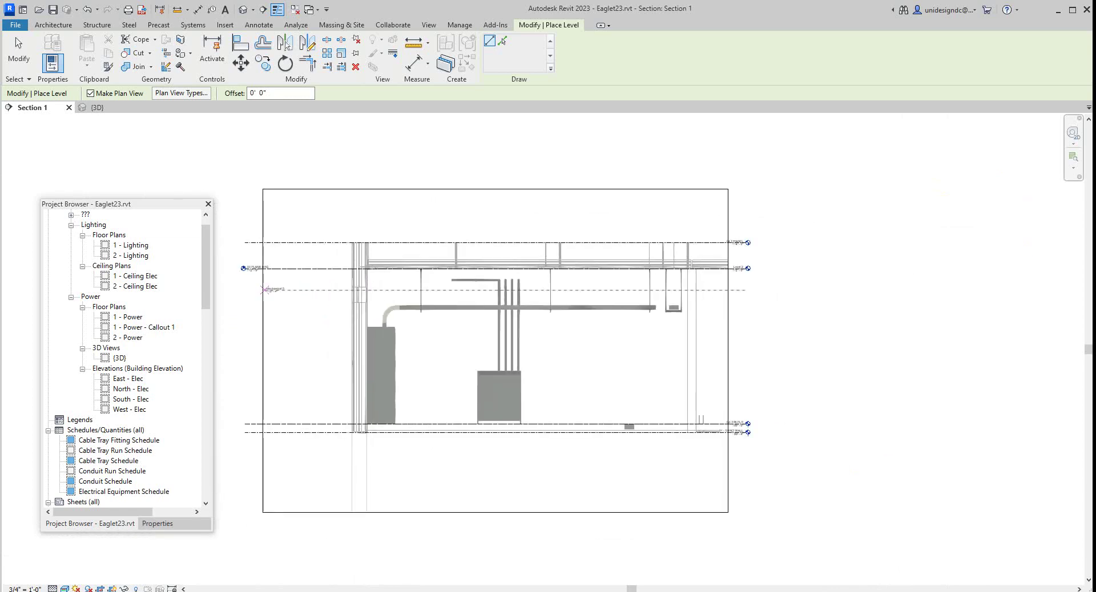
pyautogui.scroll(2, 240, 291)
pyautogui.scroll(-1, 225, 291)
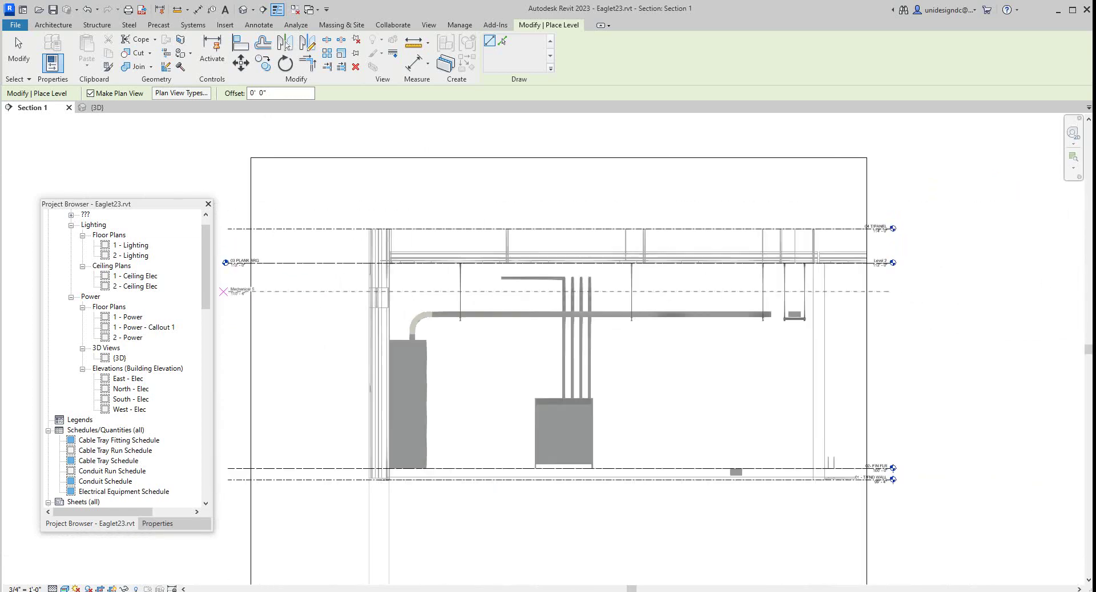
pyautogui.scroll(3, 223, 292)
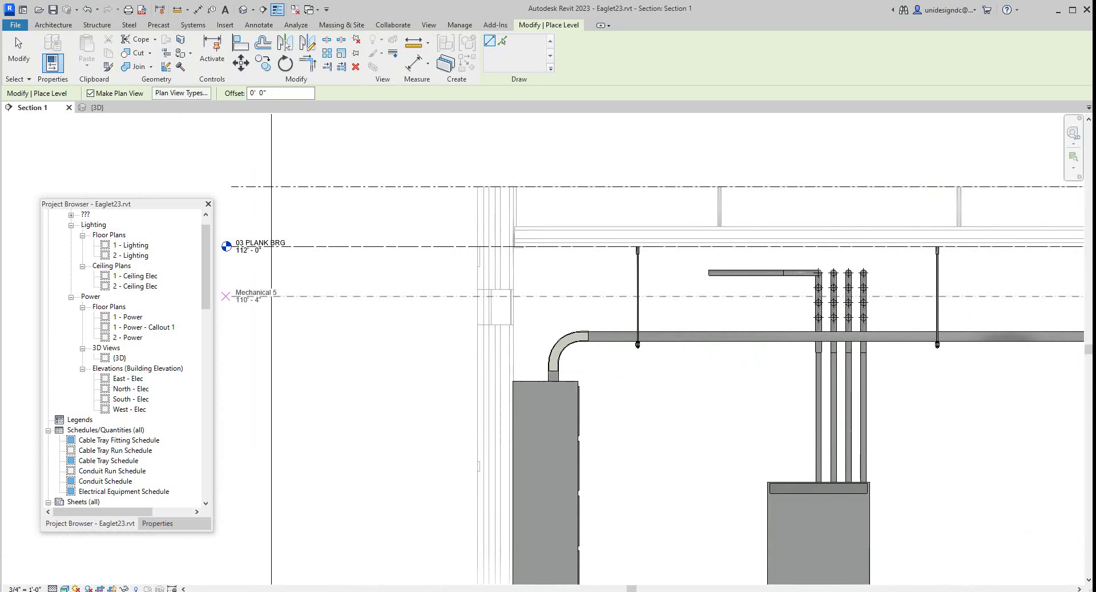
pyautogui.click(225, 296)
pyautogui.rightClick(226, 290)
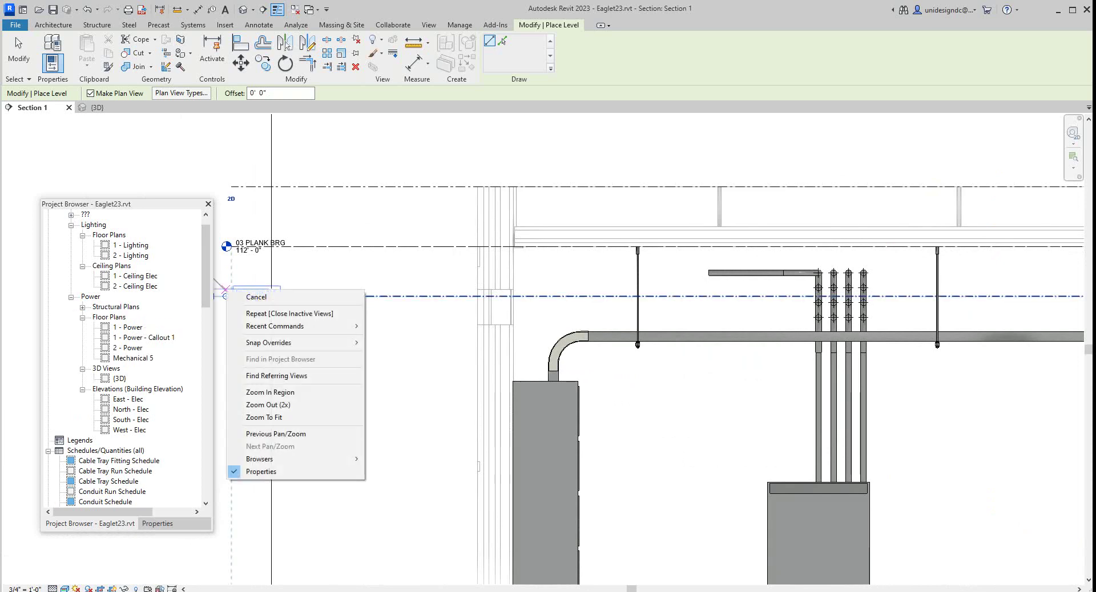
pyautogui.click(255, 297)
pyautogui.scroll(-3, 511, 296)
pyautogui.scroll(3, 728, 311)
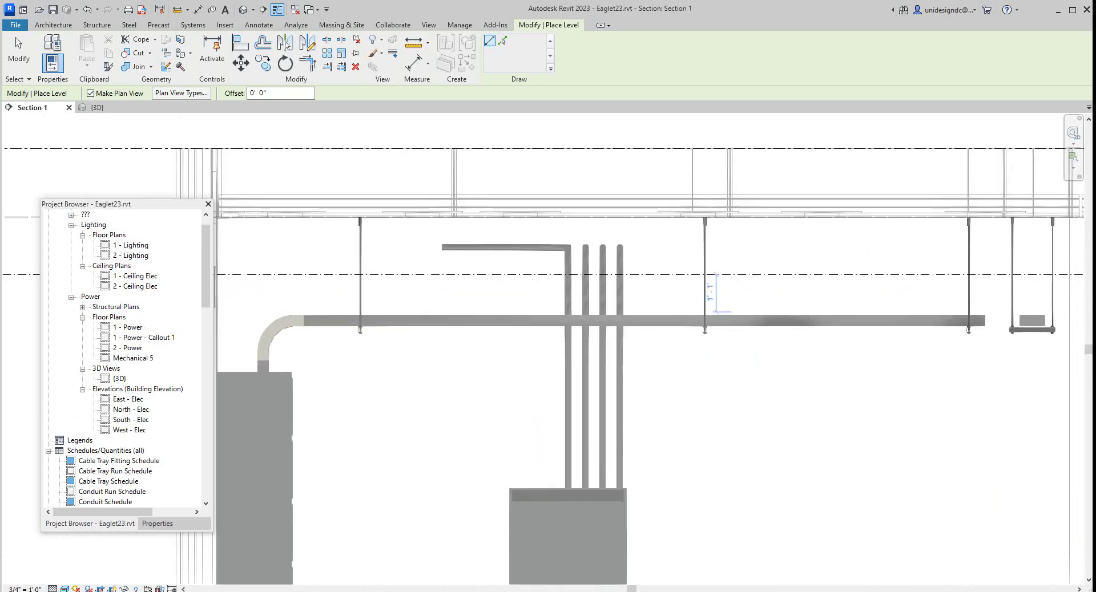
pyautogui.scroll(-1, 696, 309)
pyautogui.scroll(3, 692, 288)
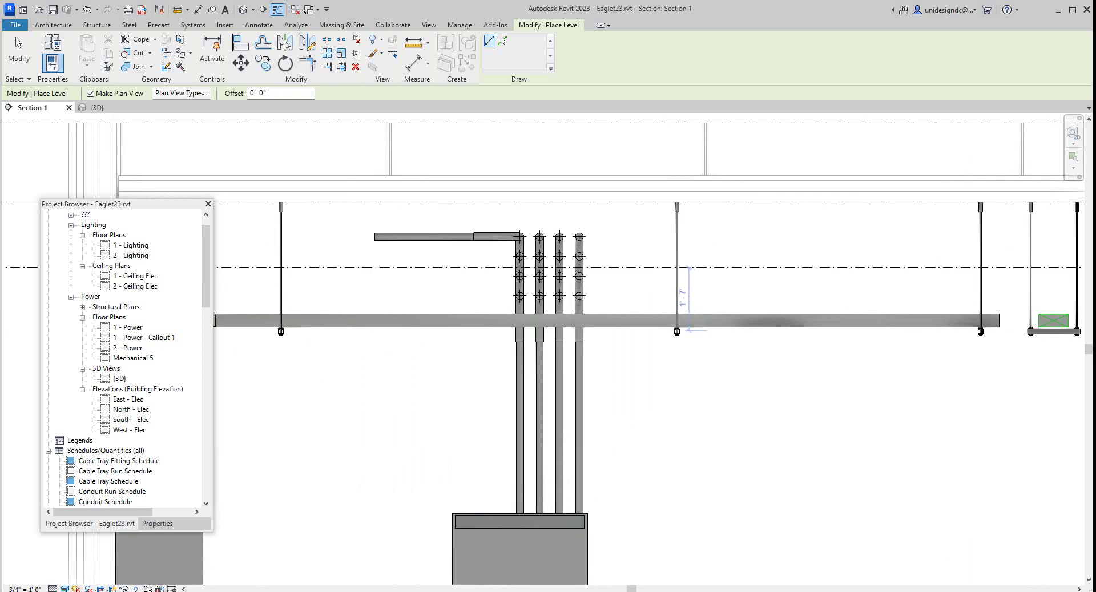
pyautogui.press('Escape')
pyautogui.press('Escape')
pyautogui.scroll(-5, 902, 279)
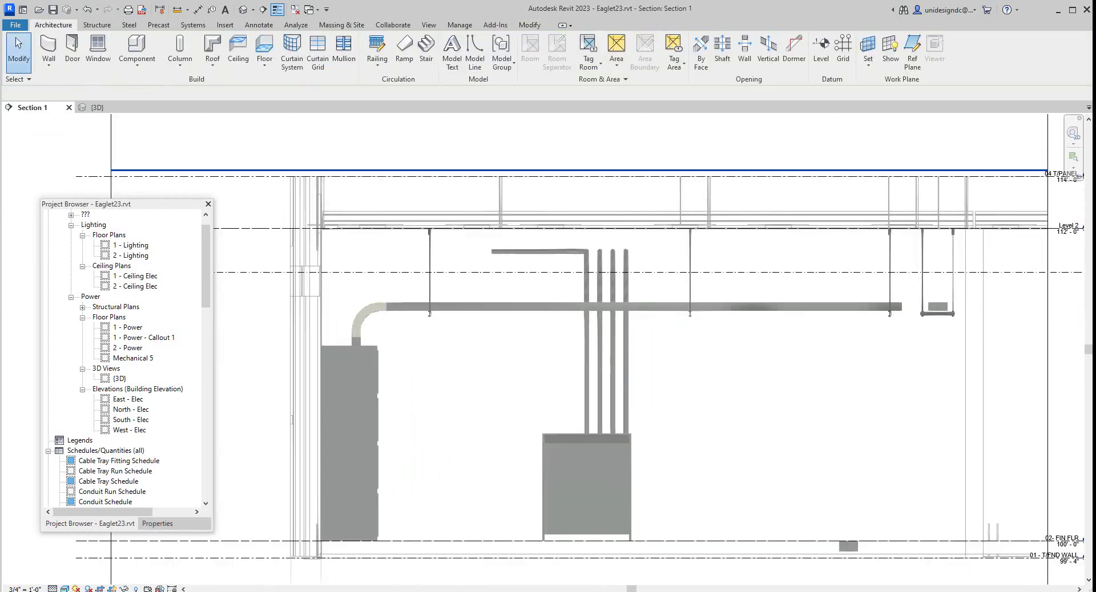
# Step: Rename the new 110' 4" level as "cable tray" and rename its corresponding views as well
pyautogui.scroll(5, 539, 275)
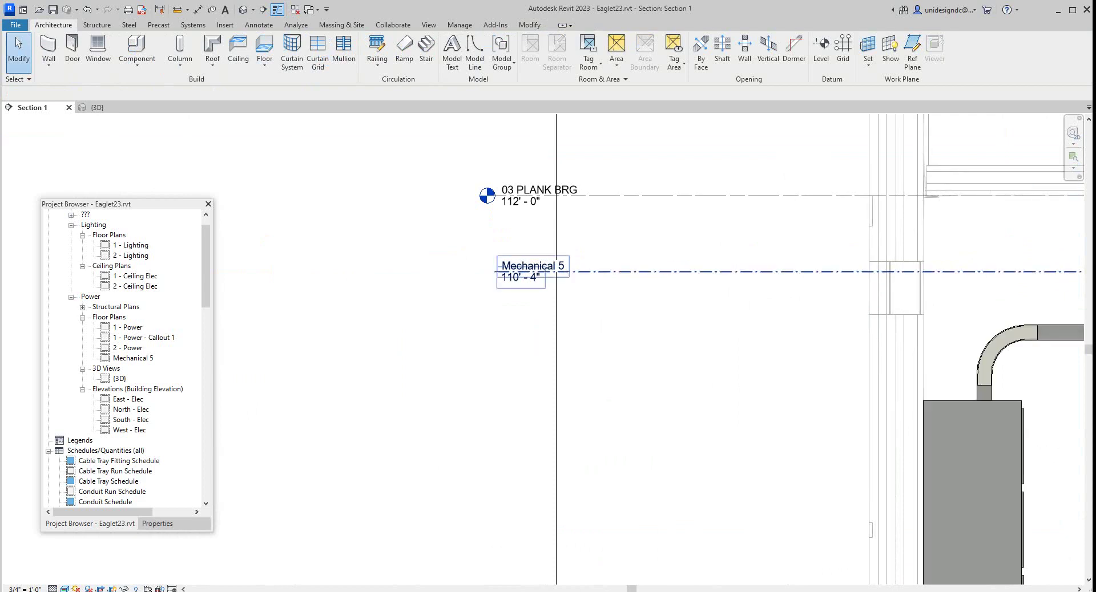
pyautogui.click(513, 272)
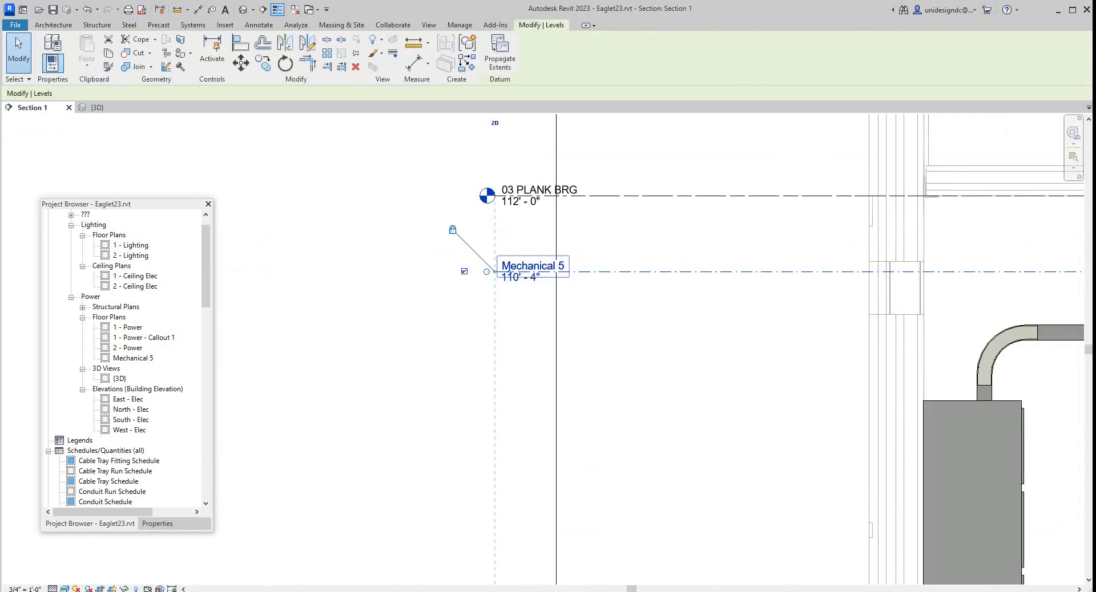
pyautogui.click(507, 268)
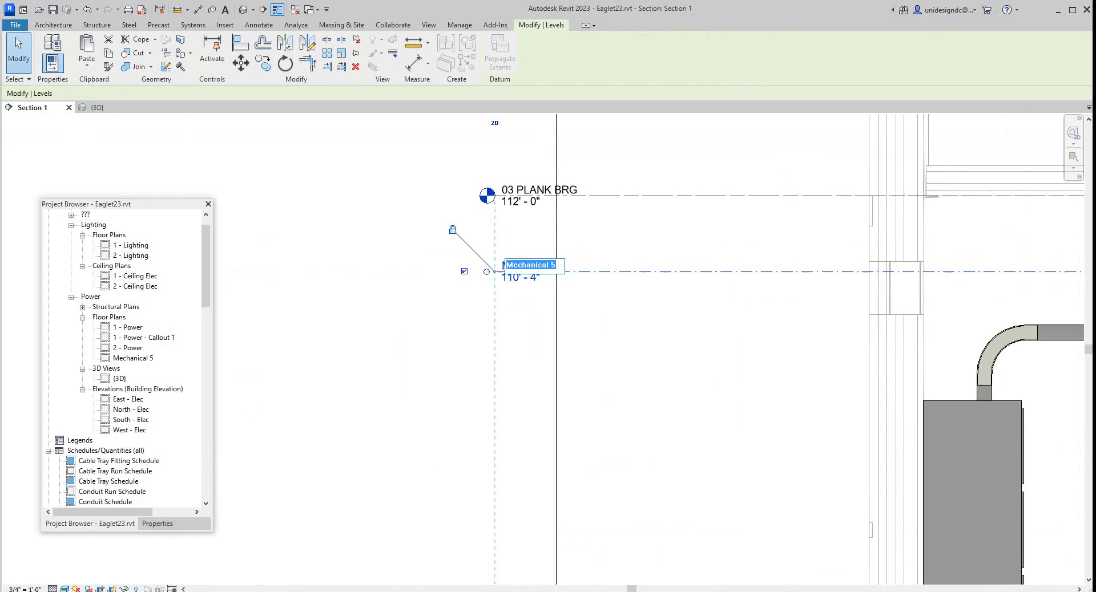
pyautogui.write('cable tray')
pyautogui.press('Return')
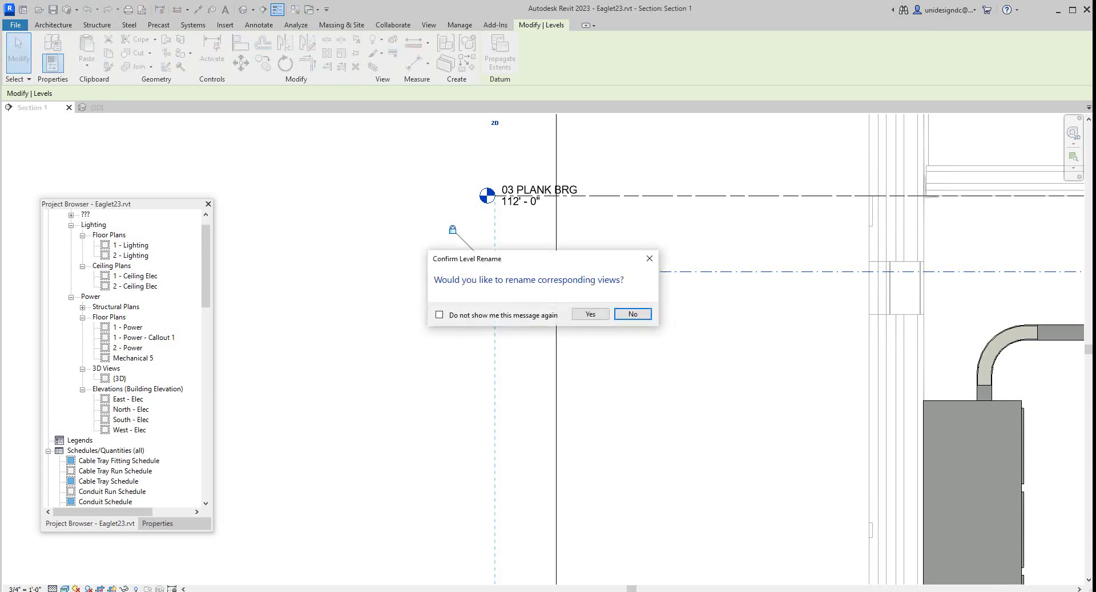
pyautogui.click(590, 314)
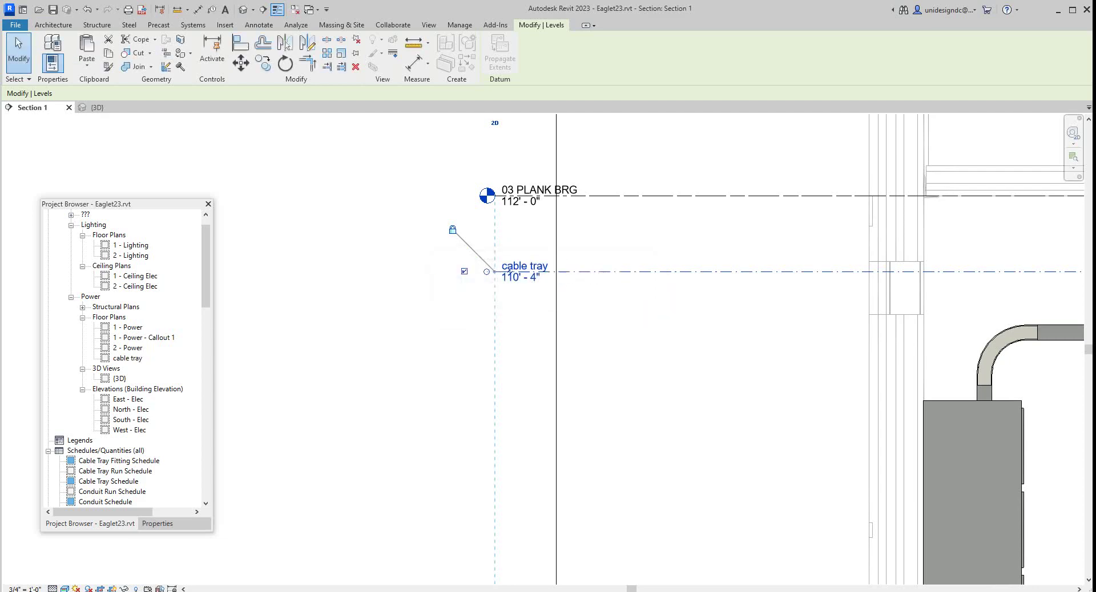
pyautogui.scroll(-4, 489, 374)
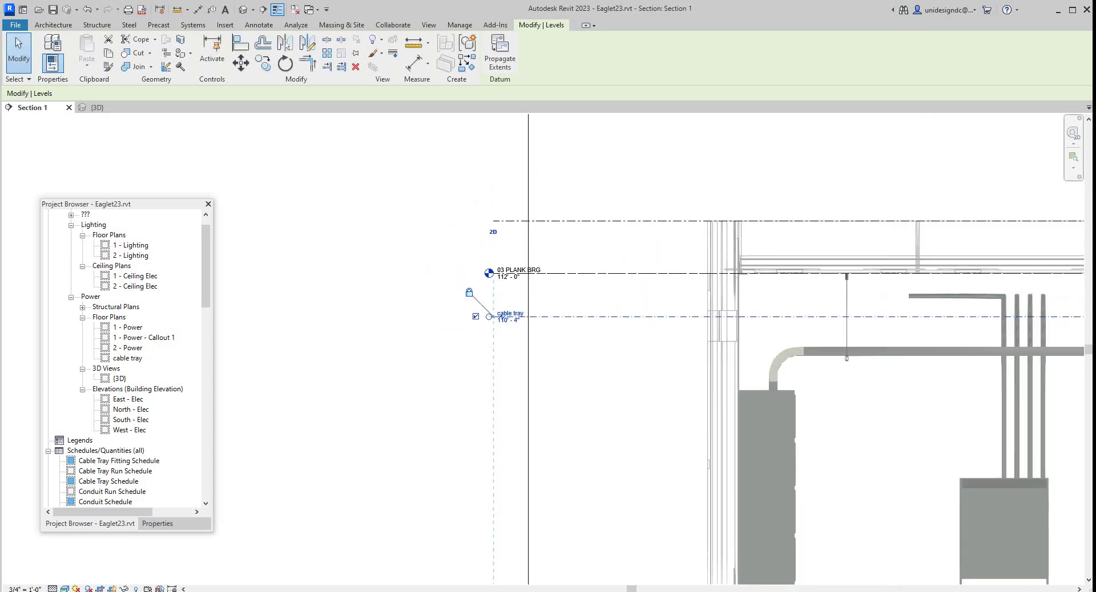
pyautogui.scroll(3, 414, 387)
pyautogui.click(415, 390)
# Step: Switch to the {3D} view and tile it side by side with the Section 1 view
pyautogui.scroll(-2, 414, 389)
pyautogui.scroll(-2, 459, 392)
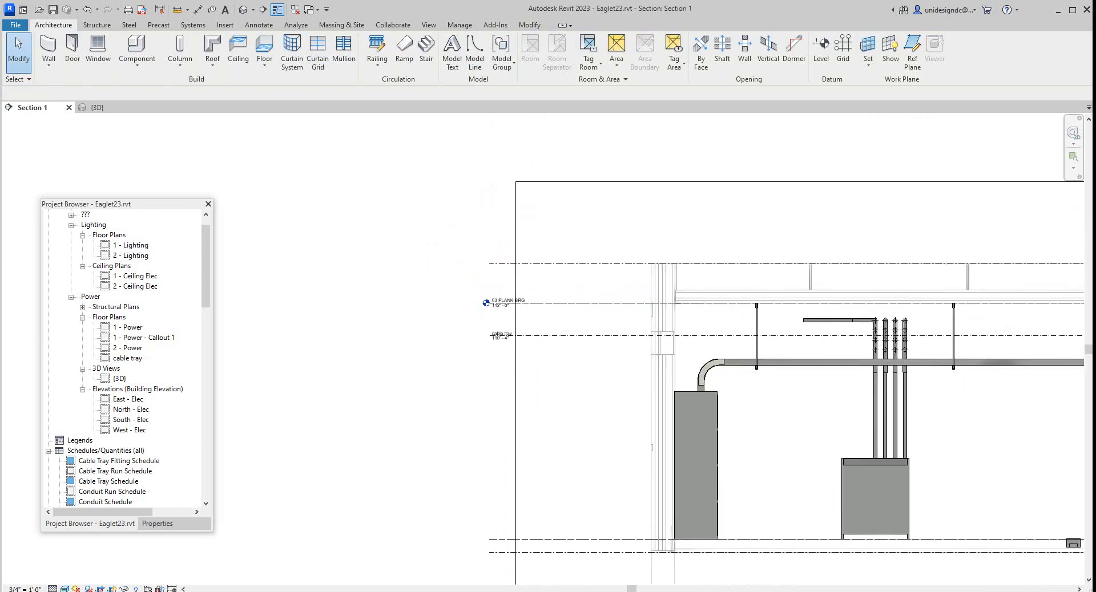
pyautogui.scroll(-2, 549, 430)
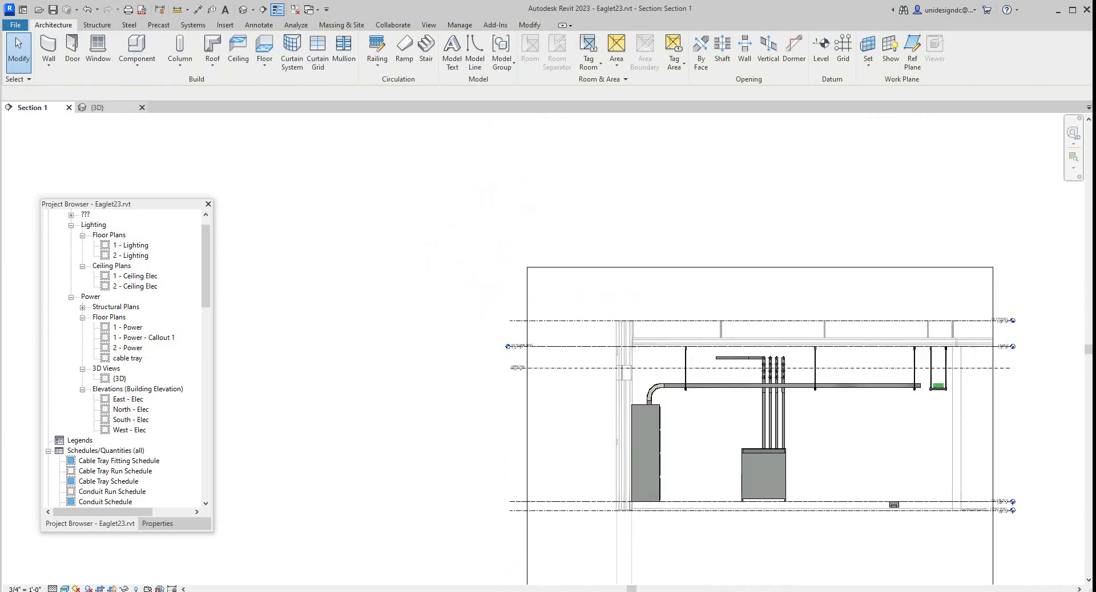
pyautogui.click(97, 107)
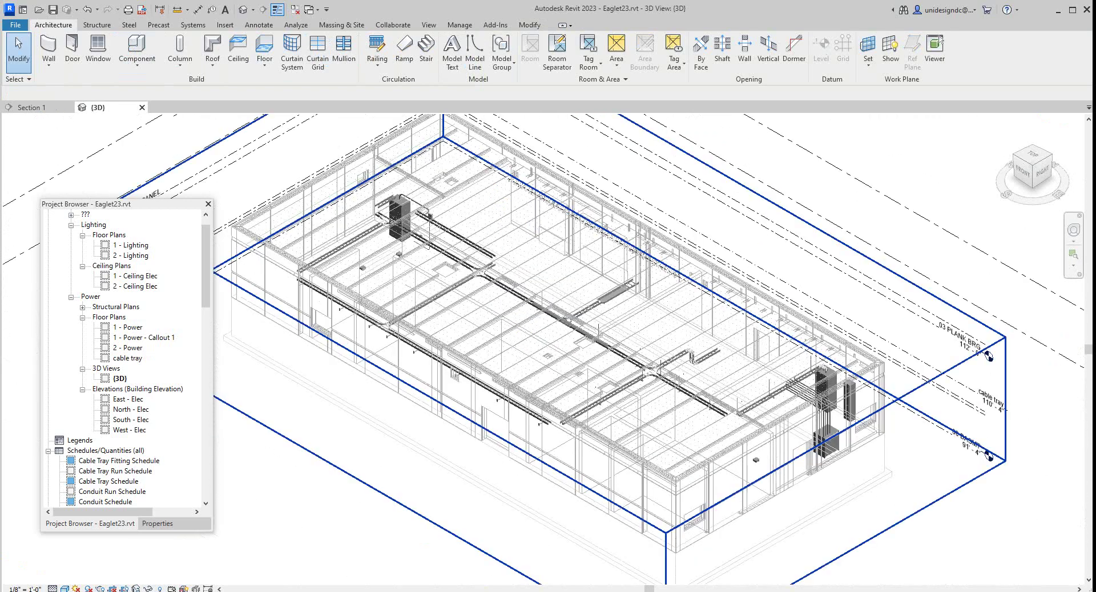
pyautogui.press('w')
pyautogui.press('t')
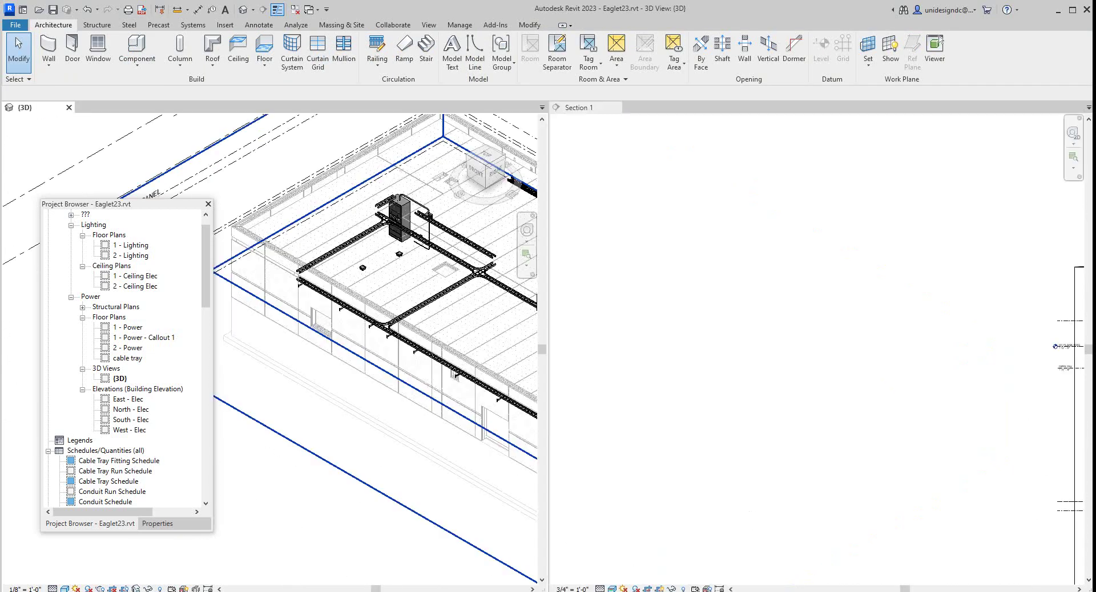
pyautogui.scroll(-5, 685, 357)
pyautogui.scroll(5, 1011, 374)
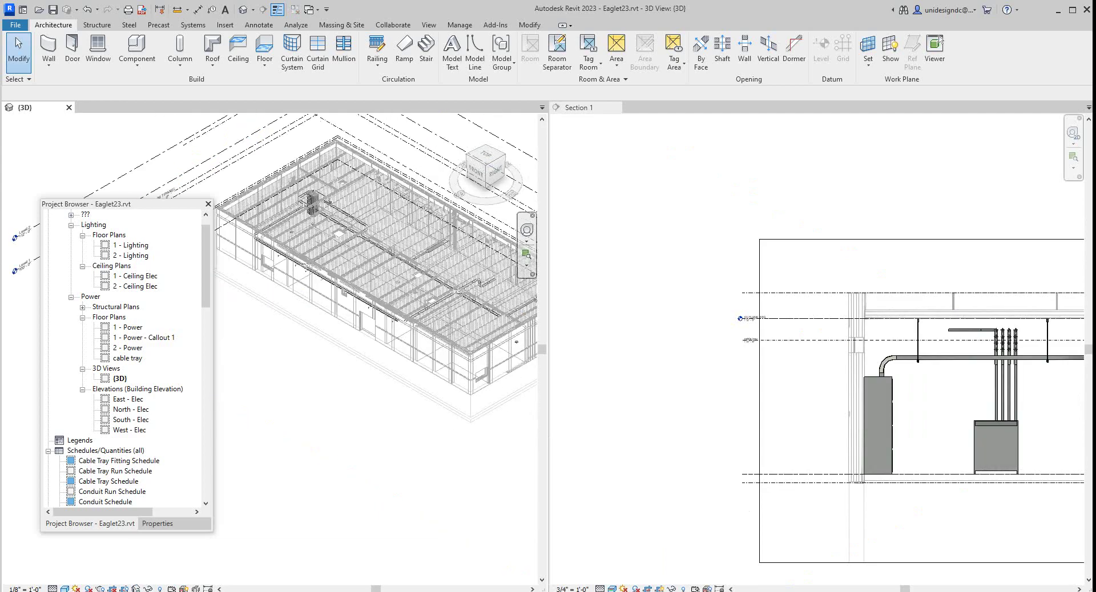
# Step: In the 3D view, select the cable trays around the cross fitting, the cross itself and the separate tray run beyond the open corner
pyautogui.scroll(6, 489, 317)
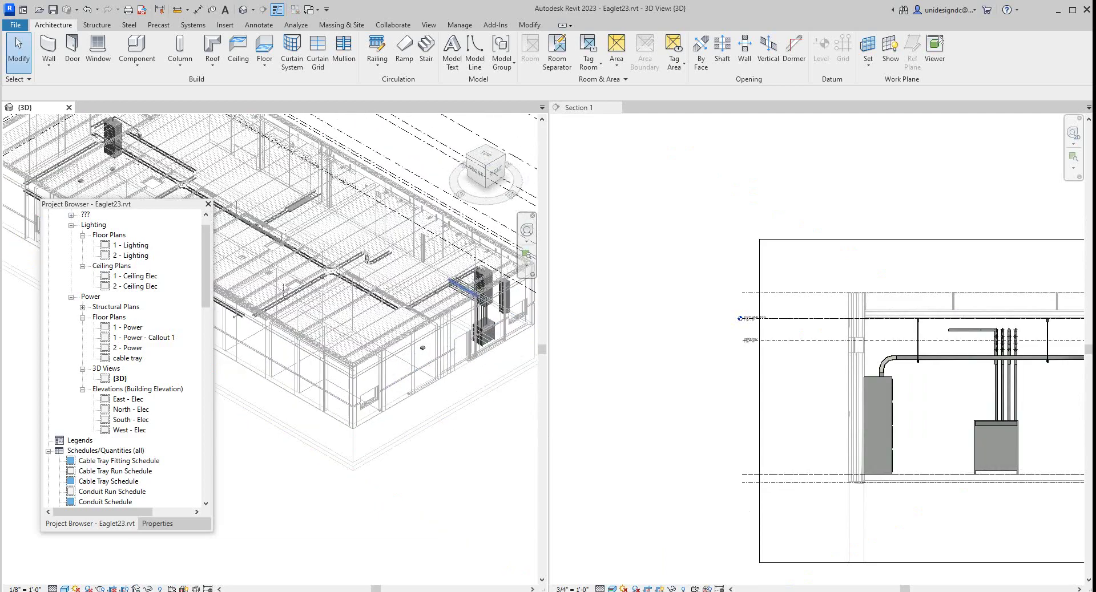
pyautogui.scroll(-1, 489, 319)
pyautogui.scroll(2, 492, 313)
pyautogui.scroll(-3, 505, 318)
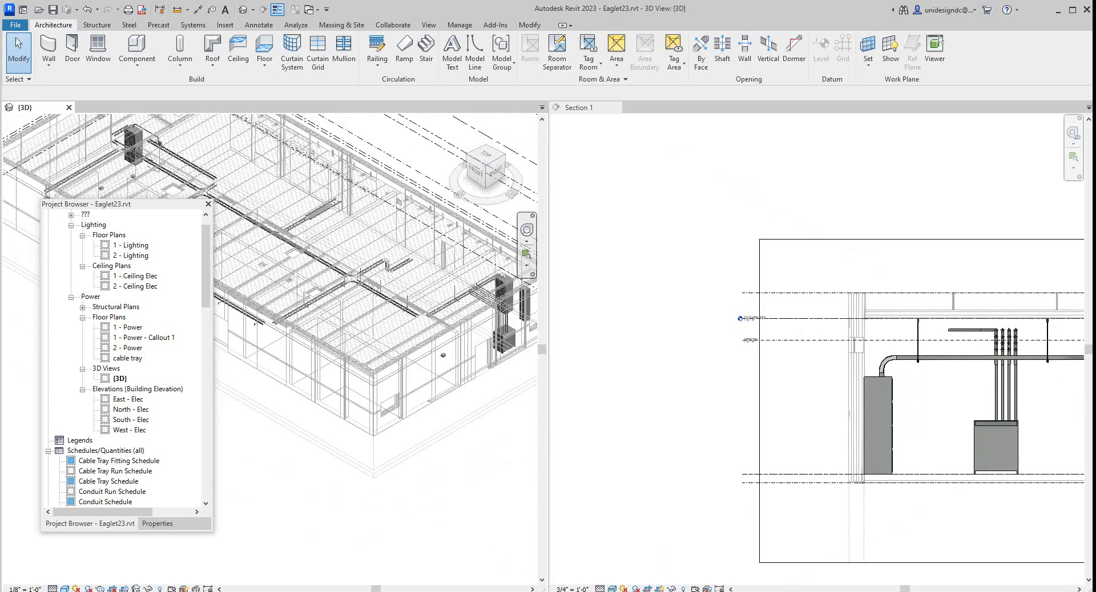
pyautogui.scroll(3, 371, 274)
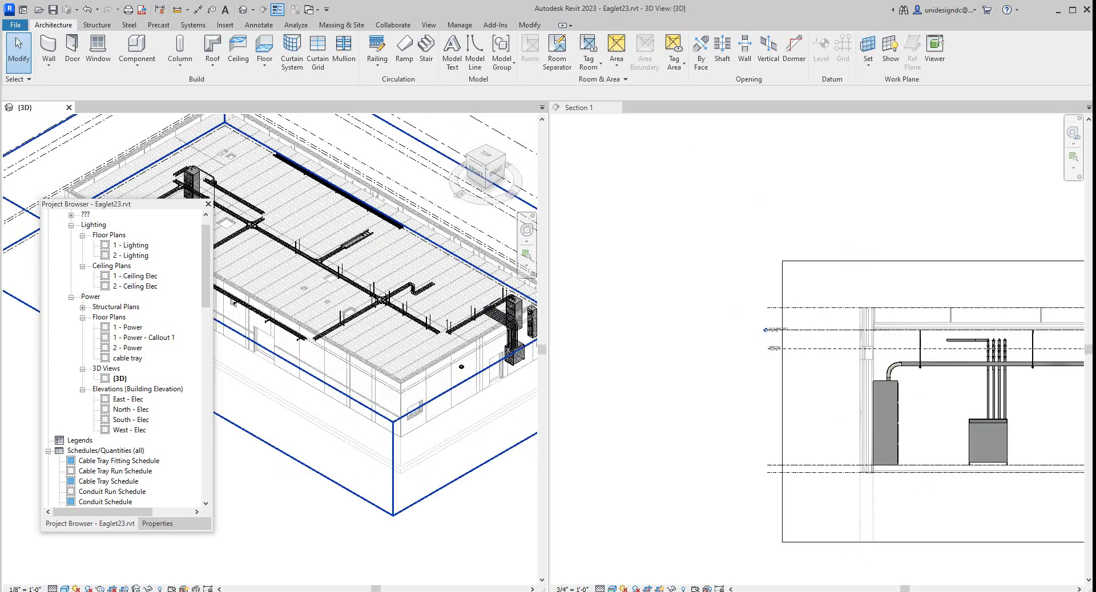
pyautogui.scroll(4, 400, 325)
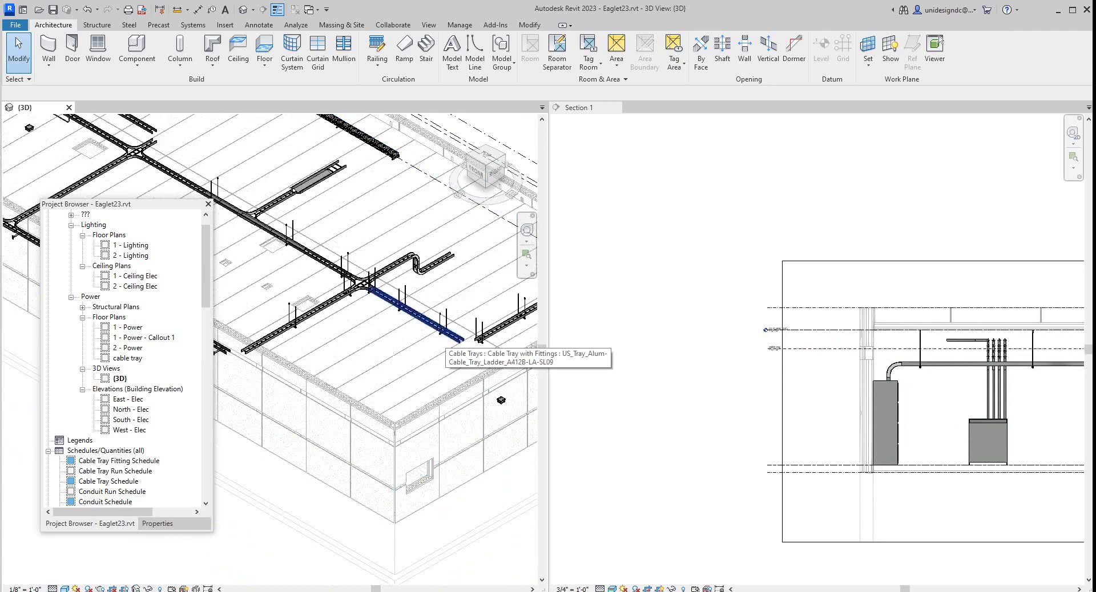
pyautogui.click(441, 335)
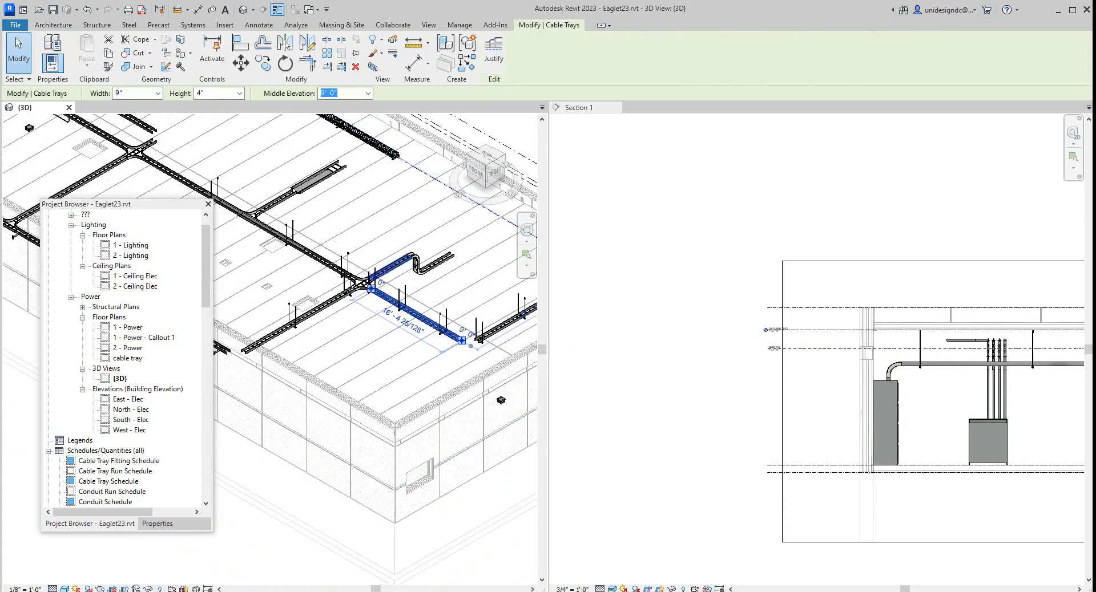
pyautogui.keyDown('ctrl'); pyautogui.click(393, 266); pyautogui.keyUp('ctrl')
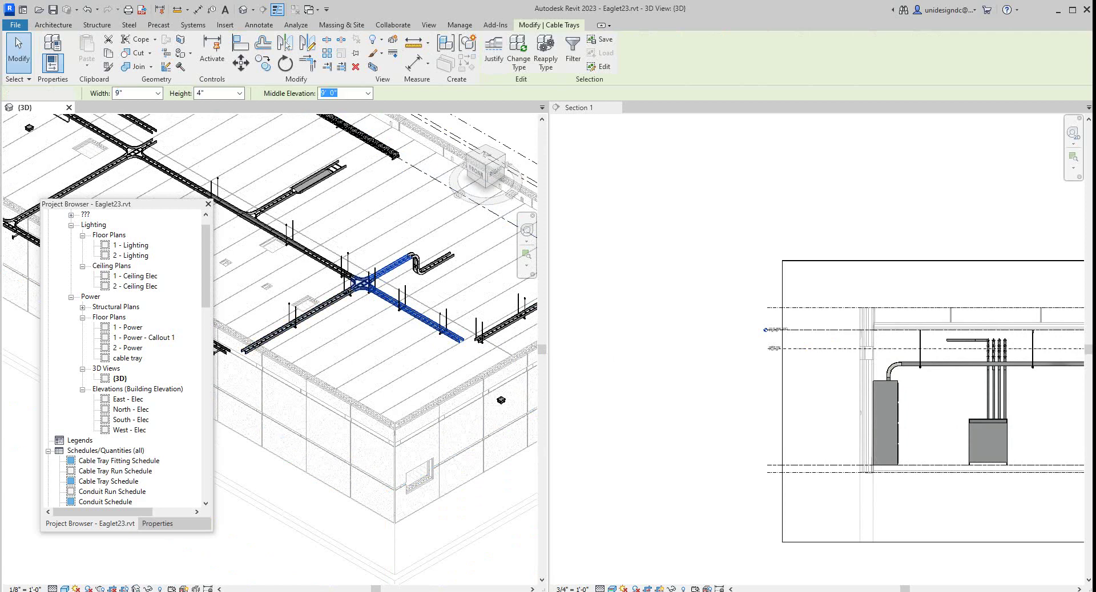
pyautogui.keyDown('ctrl'); pyautogui.click(362, 283); pyautogui.keyUp('ctrl')
pyautogui.keyDown('ctrl'); pyautogui.click(335, 267); pyautogui.keyUp('ctrl')
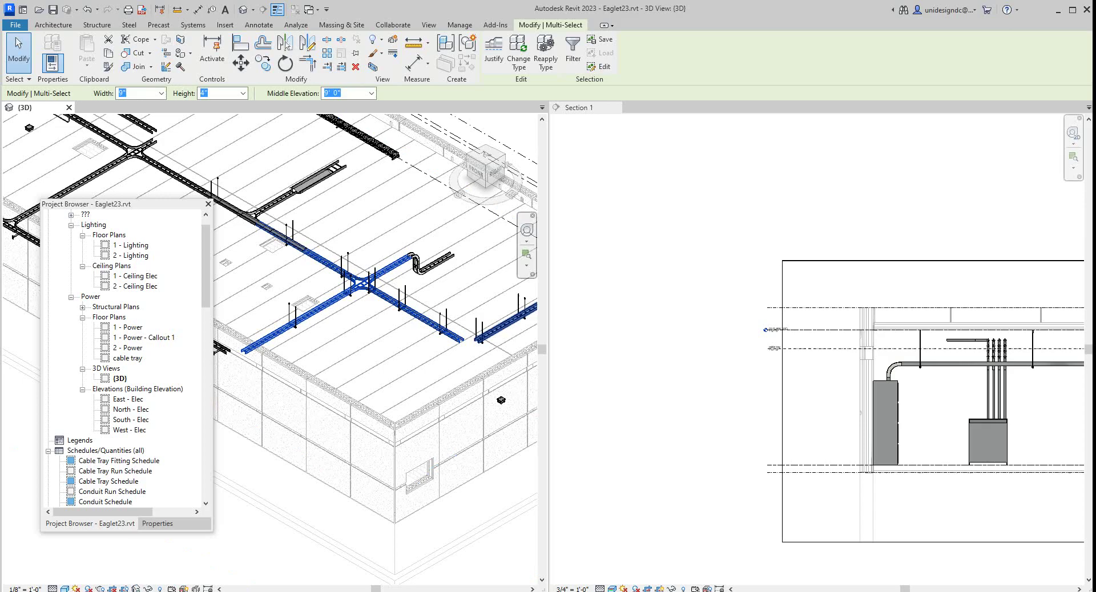
# Step: Add the vertical outside elbows above the electrical panel to the selection and copy the selected trays and fittings to the clipboard
pyautogui.scroll(-5, 454, 301)
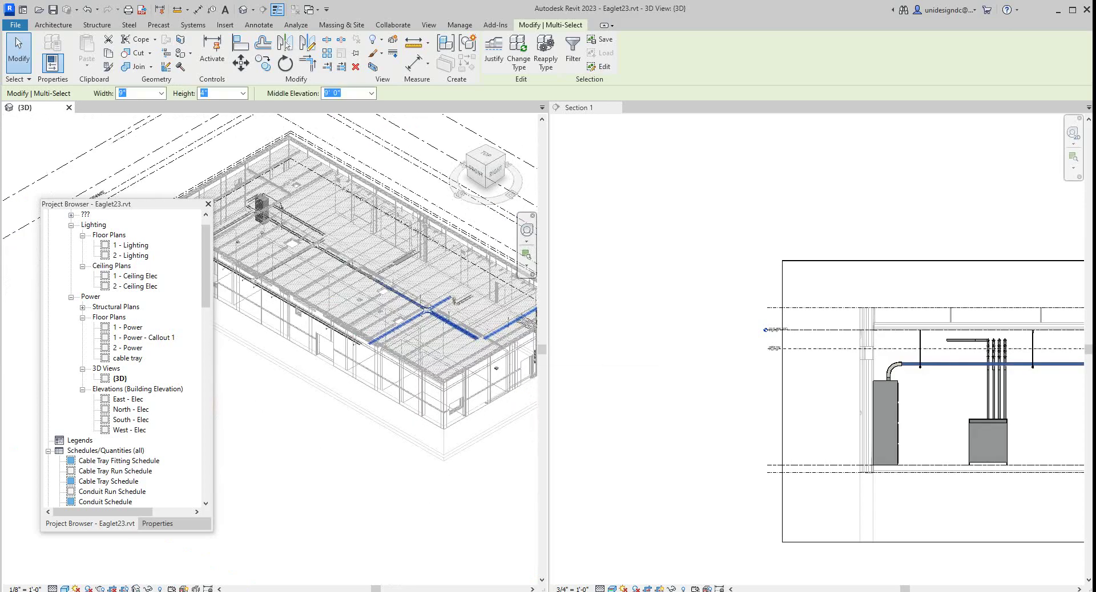
pyautogui.scroll(-2, 454, 302)
pyautogui.scroll(6, 508, 311)
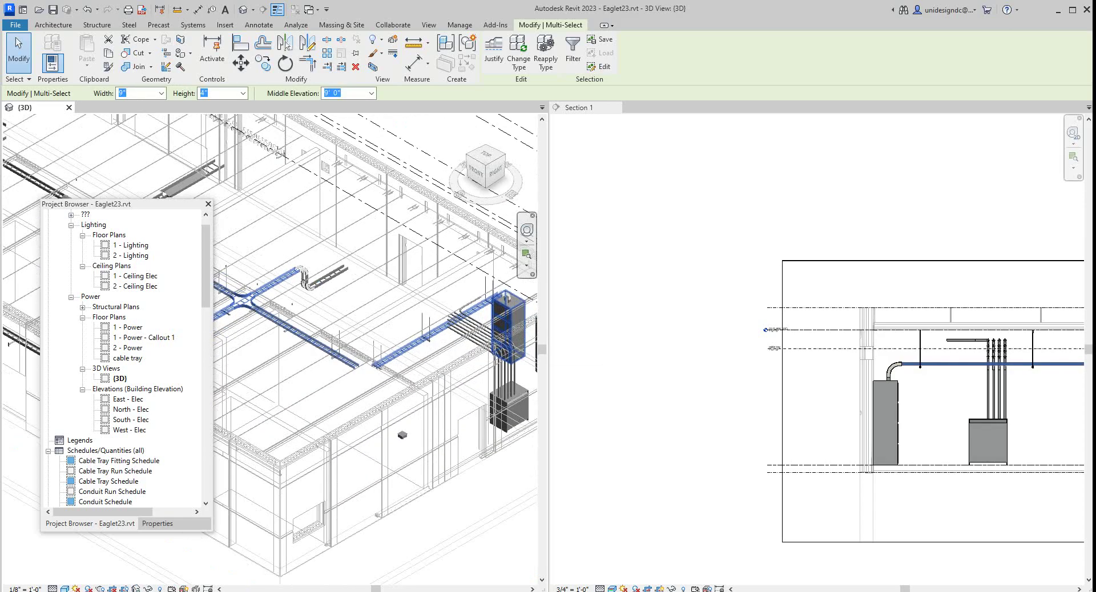
pyautogui.scroll(5, 505, 298)
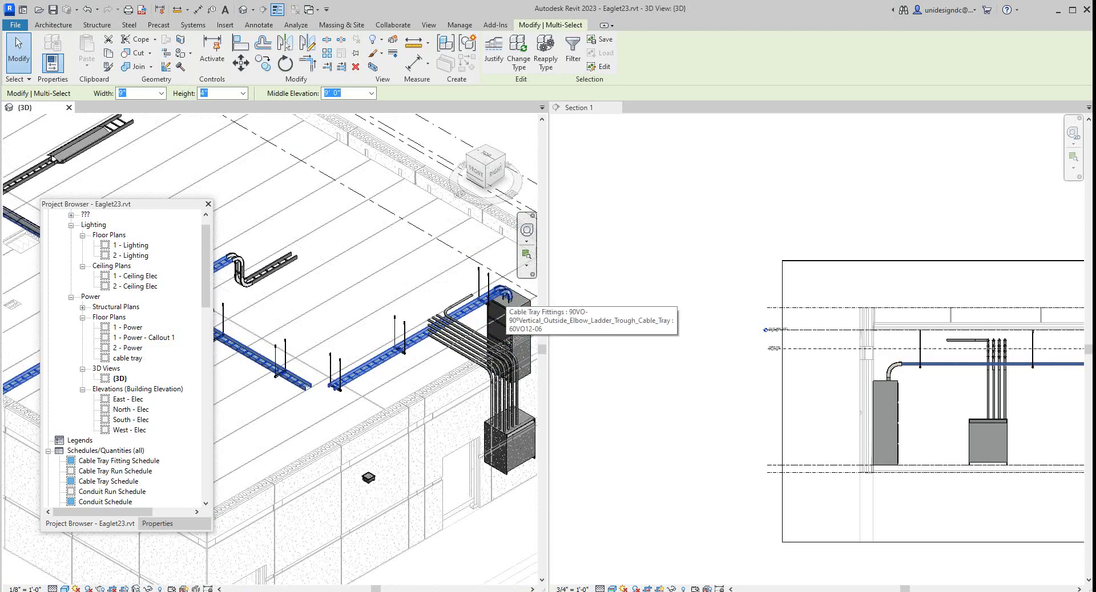
pyautogui.scroll(3, 505, 294)
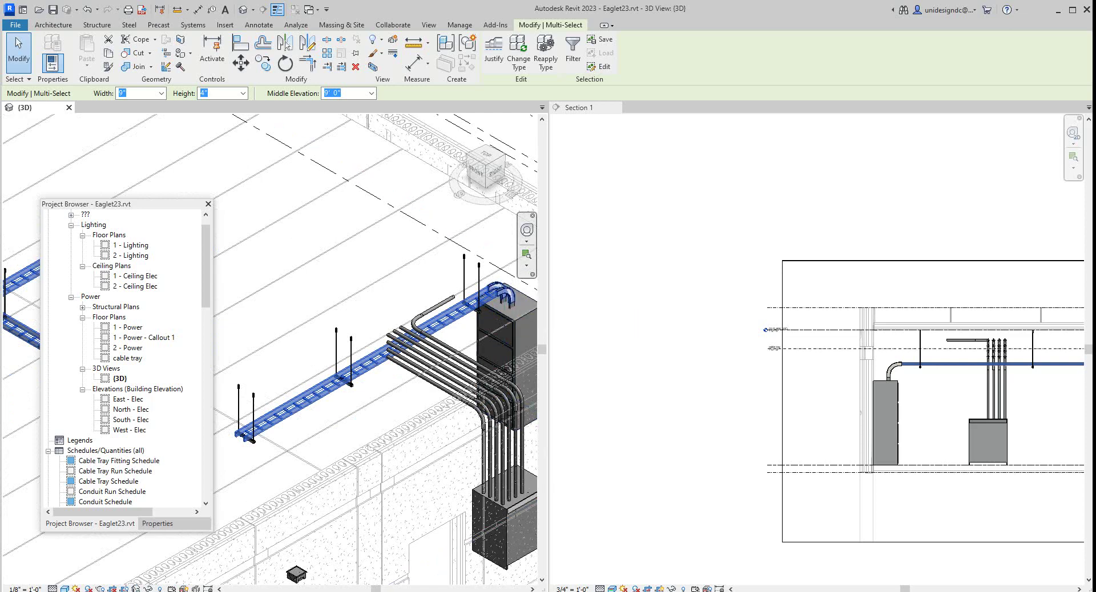
pyautogui.scroll(3, 502, 291)
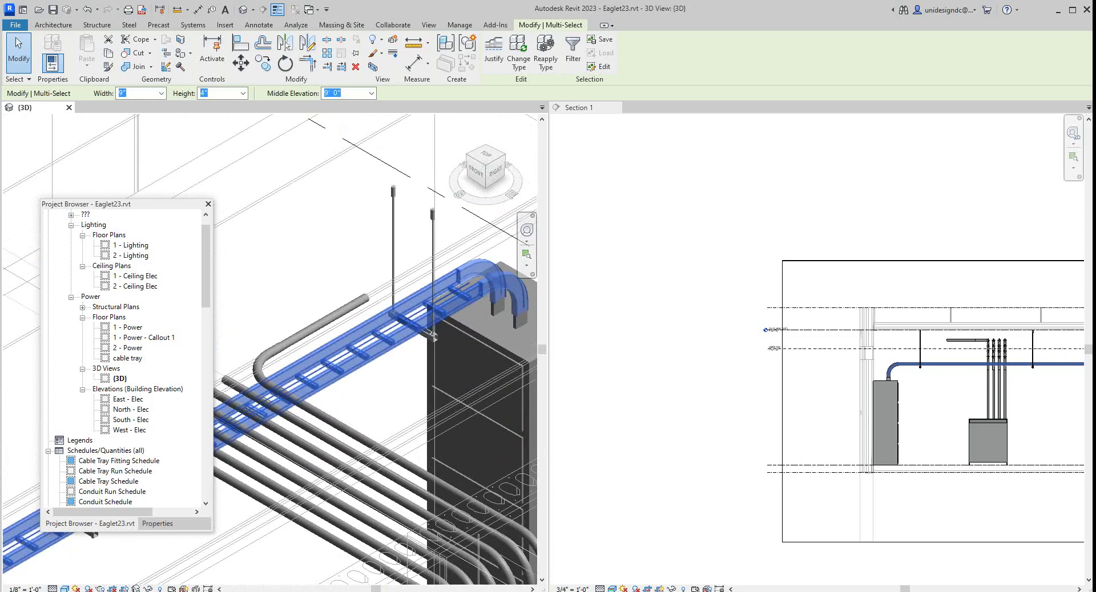
pyautogui.scroll(-2, 433, 335)
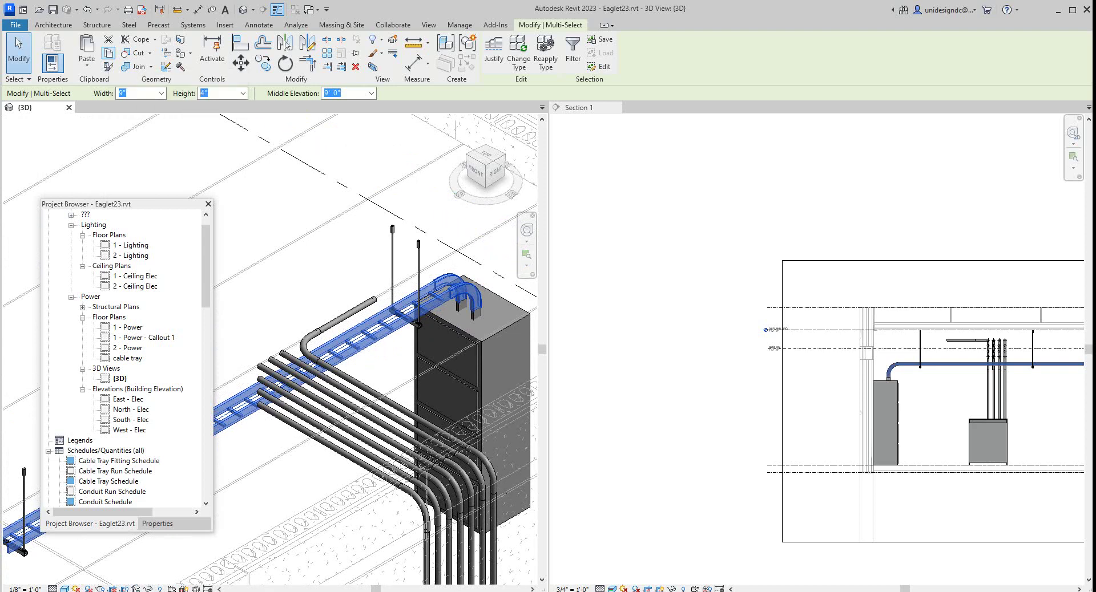
# Step: Paste the copied trays and fittings aligned to the "cable tray" level, set their middle elevation to 0' 0" and clear the selection
pyautogui.click(87, 65)
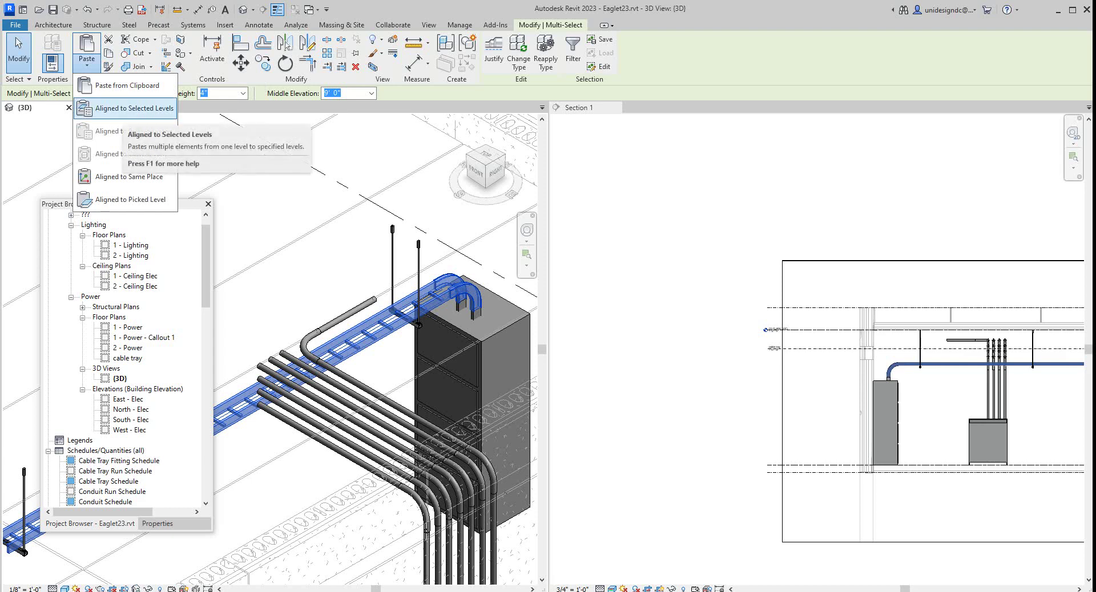
pyautogui.click(134, 108)
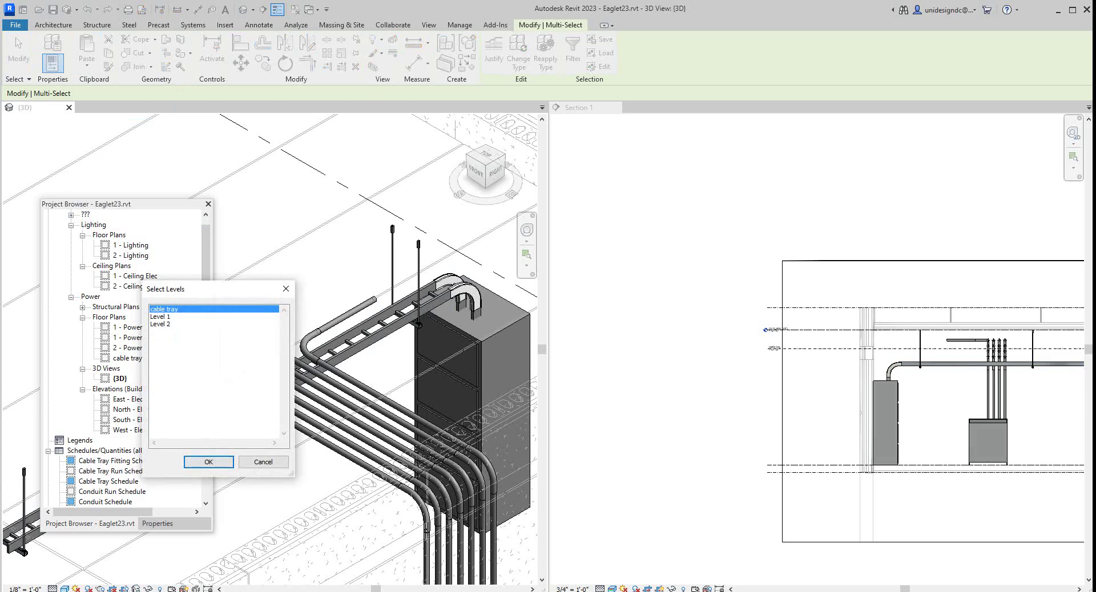
pyautogui.click(209, 462)
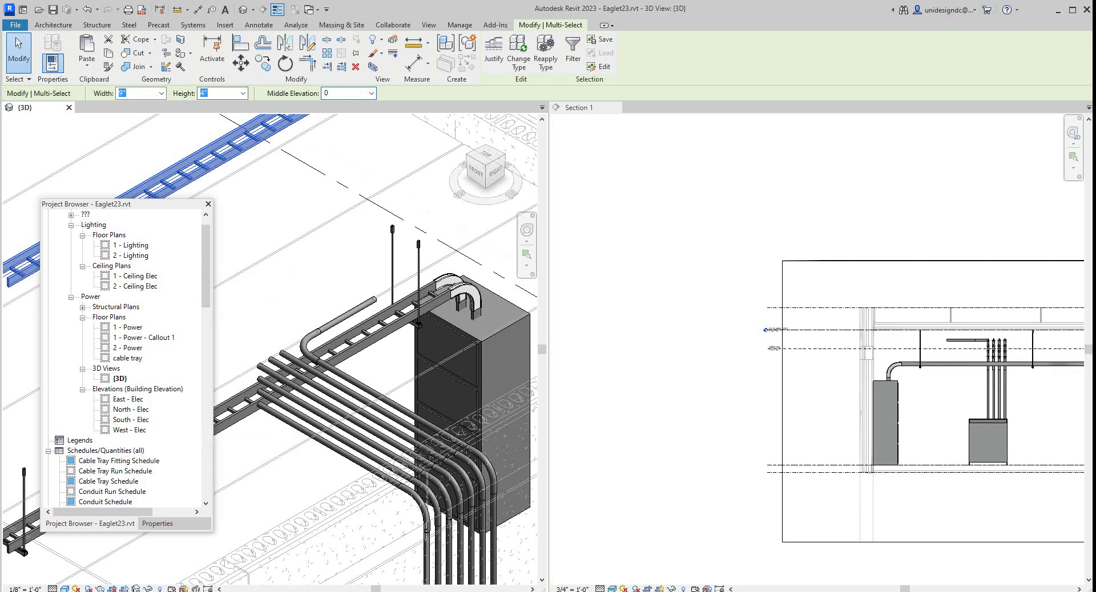
pyautogui.press('Return')
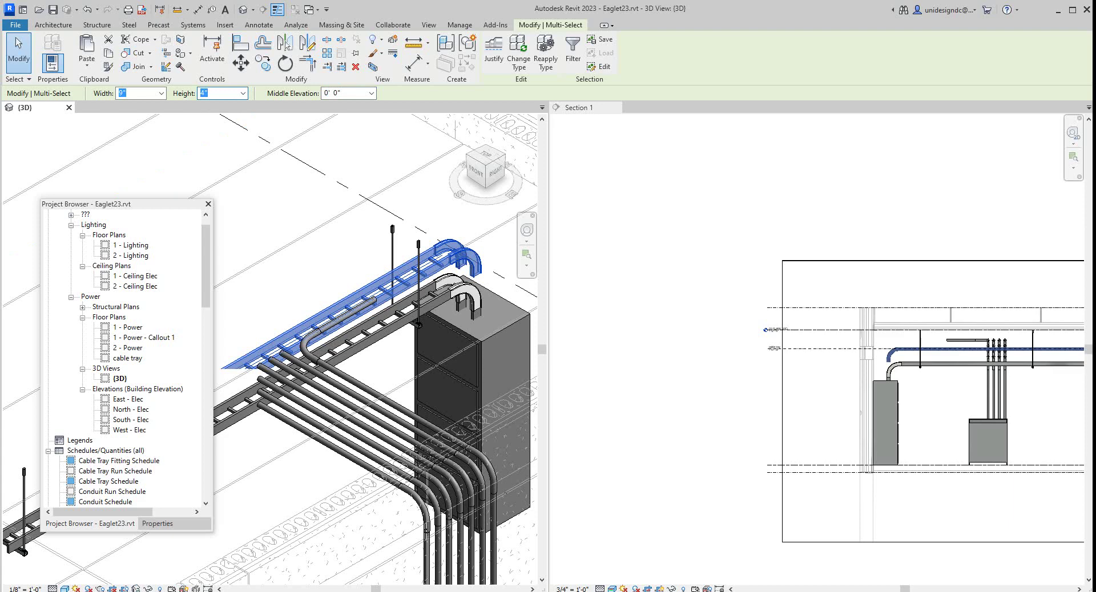
pyautogui.click(389, 155)
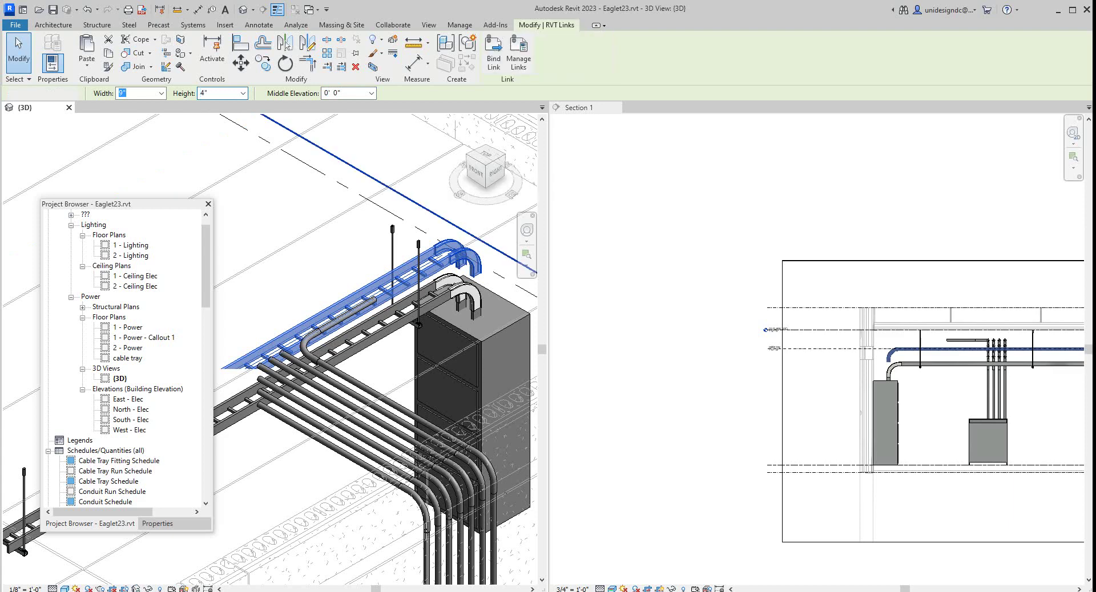
pyautogui.scroll(-1, 390, 155)
pyautogui.scroll(-5, 319, 391)
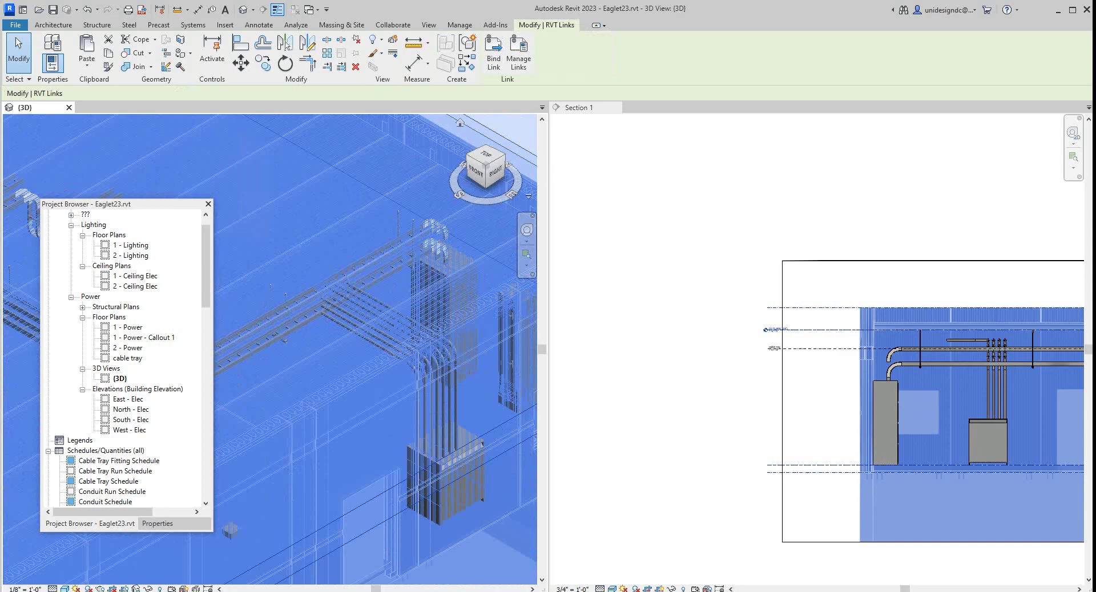
pyautogui.press('Escape')
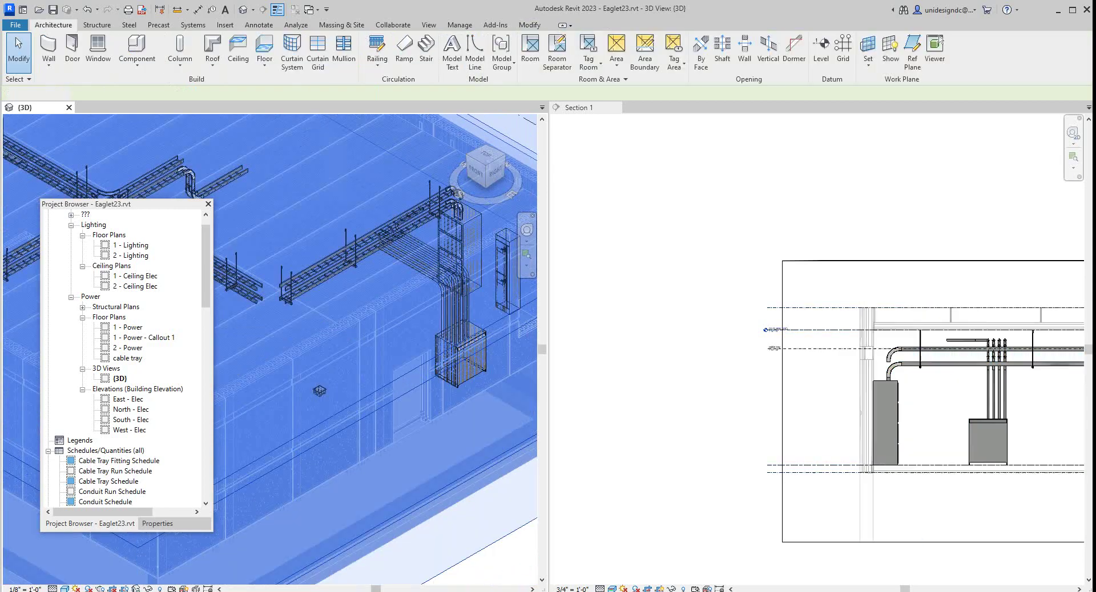
# Step: Examine the pasted upper cable tray run against the original, its hangers and the panel in the 3D and Section 1 views
pyautogui.scroll(-2, 449, 484)
pyautogui.scroll(4, 305, 318)
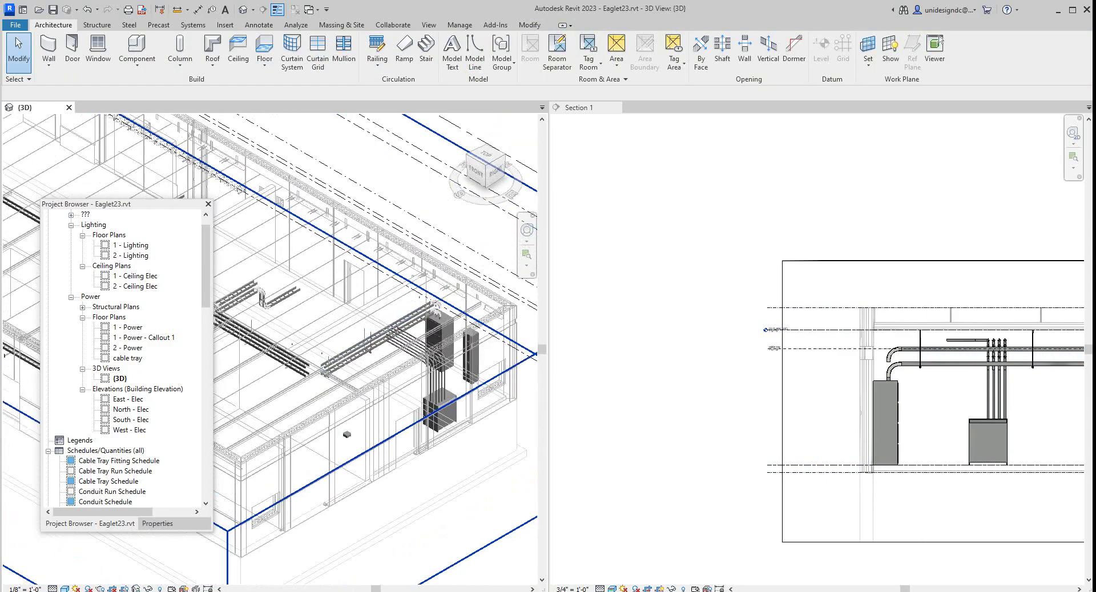
pyautogui.scroll(-4, 388, 377)
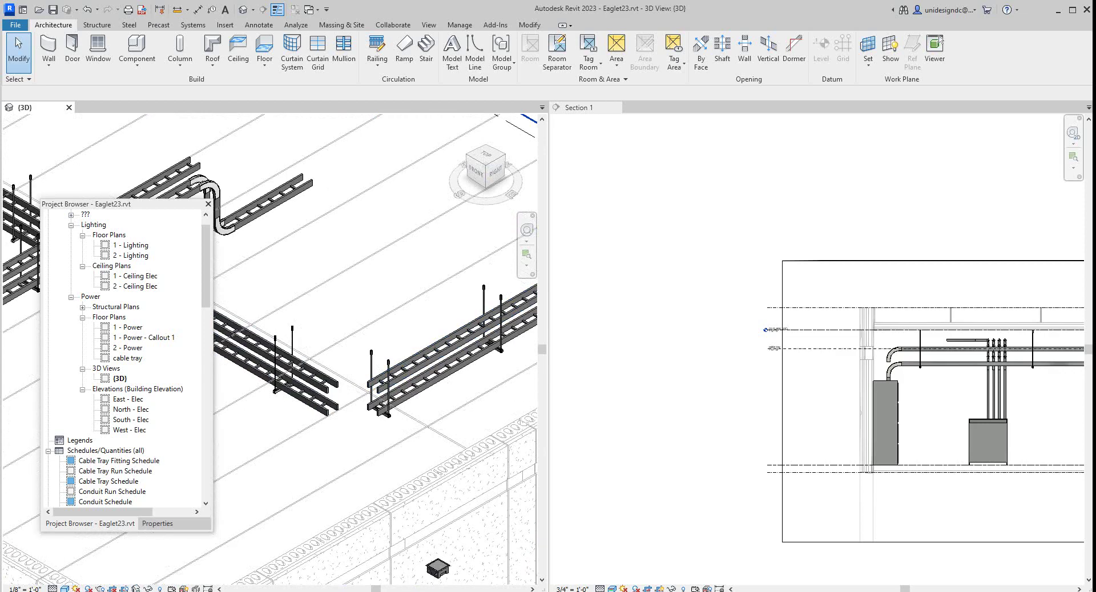
pyautogui.scroll(3, 343, 405)
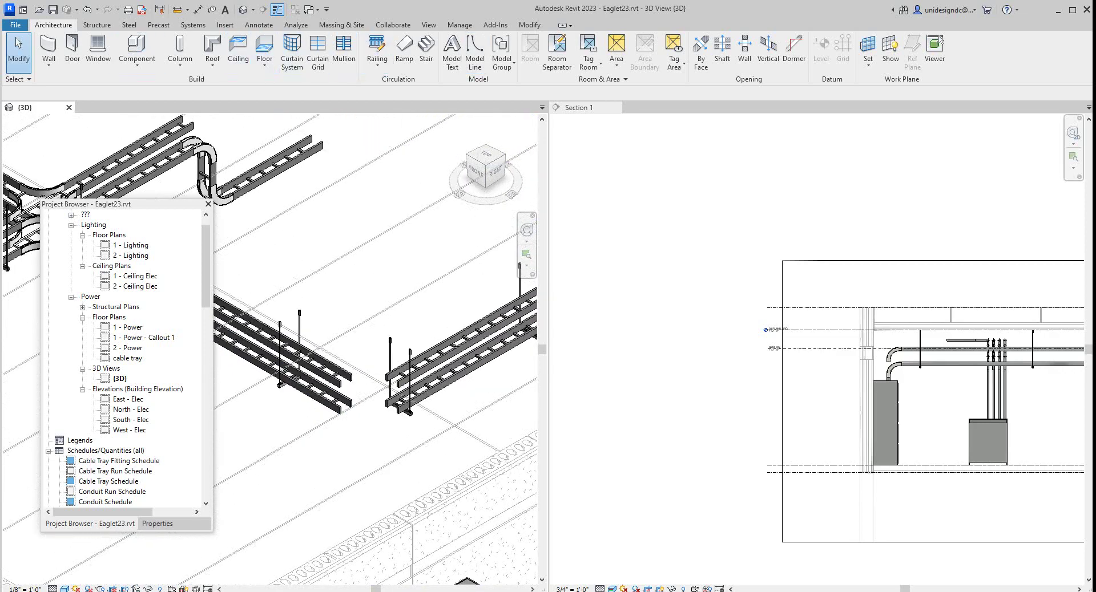
pyautogui.scroll(-5, 451, 348)
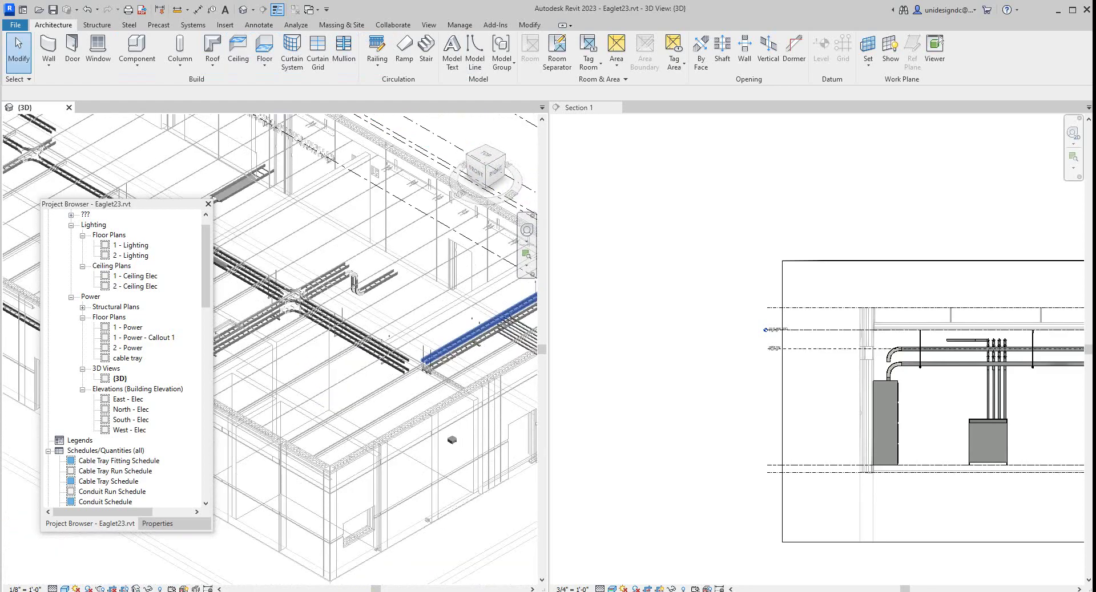
pyautogui.scroll(-2, 482, 321)
pyautogui.scroll(1, 513, 316)
pyautogui.scroll(2, 514, 317)
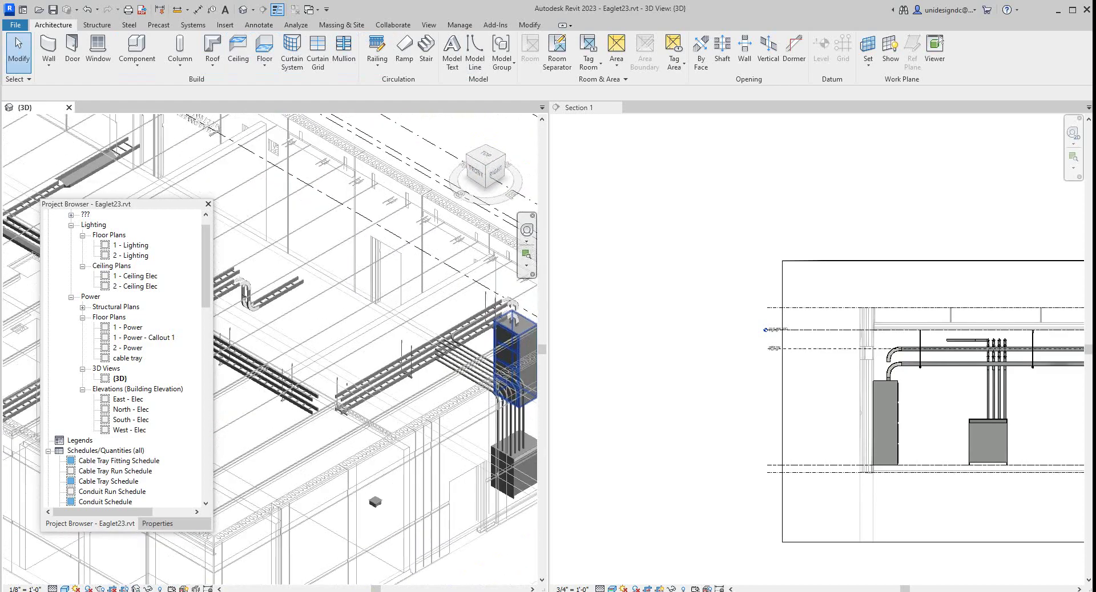
pyautogui.scroll(5, 513, 342)
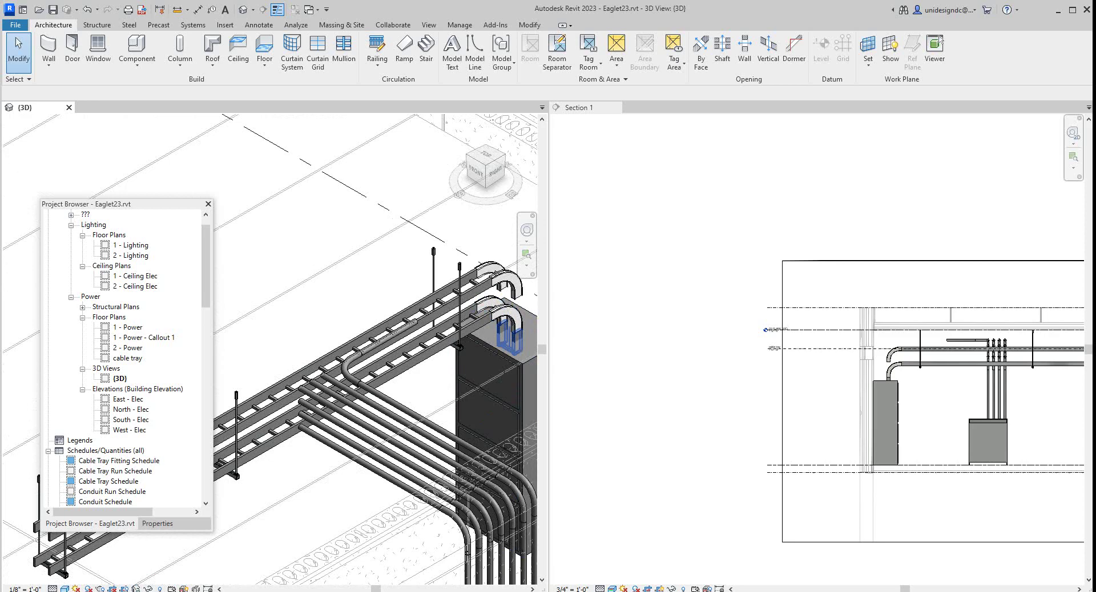
pyautogui.scroll(-3, 892, 386)
pyautogui.scroll(3, 981, 384)
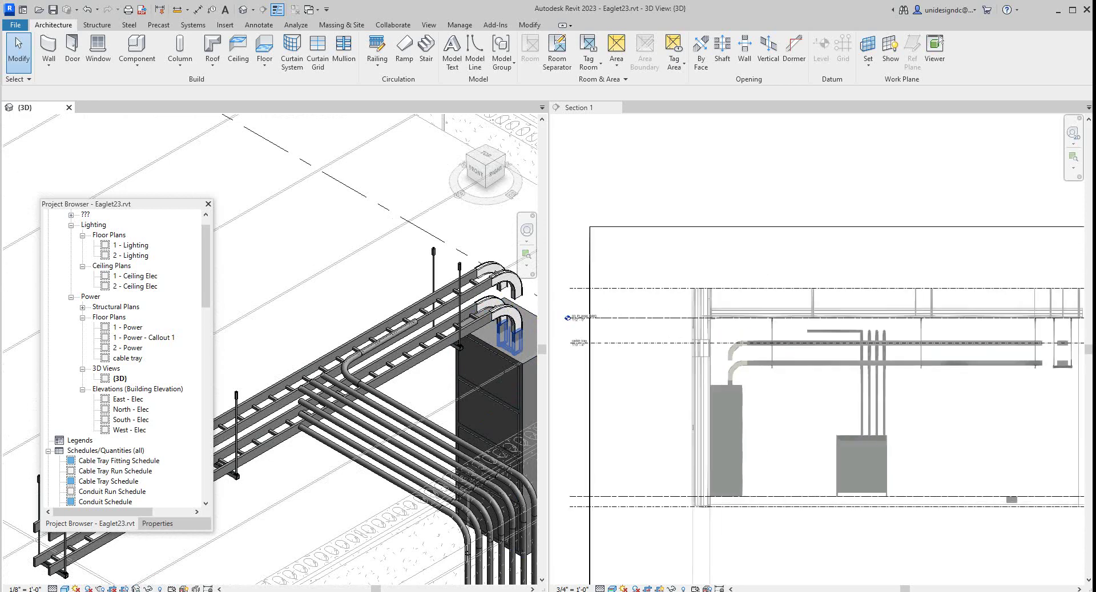
pyautogui.scroll(-2, 318, 495)
pyautogui.scroll(-5, 274, 490)
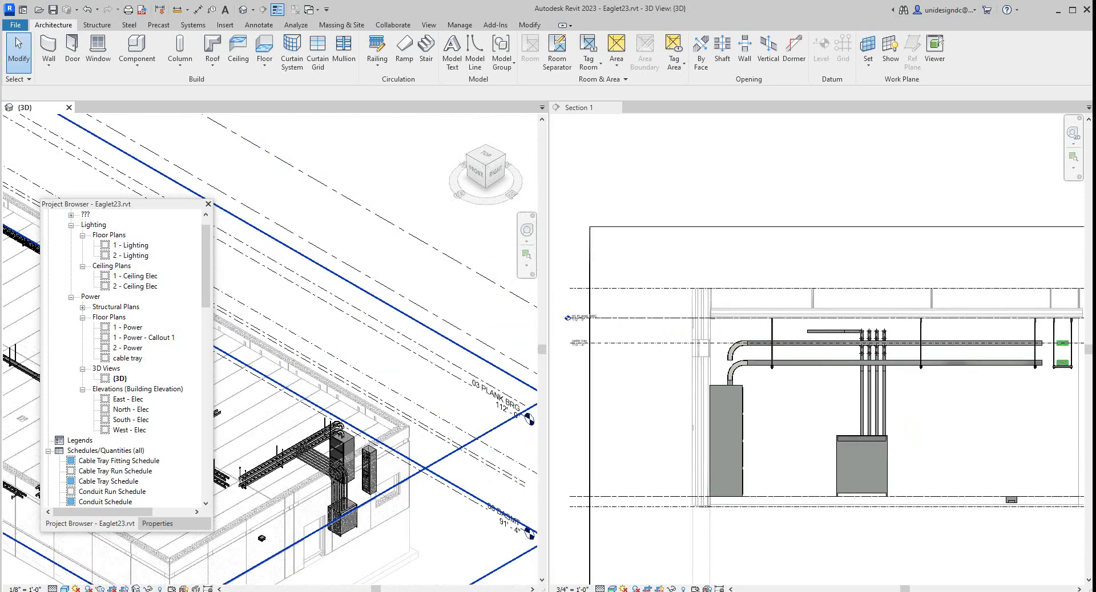
pyautogui.scroll(2, 283, 475)
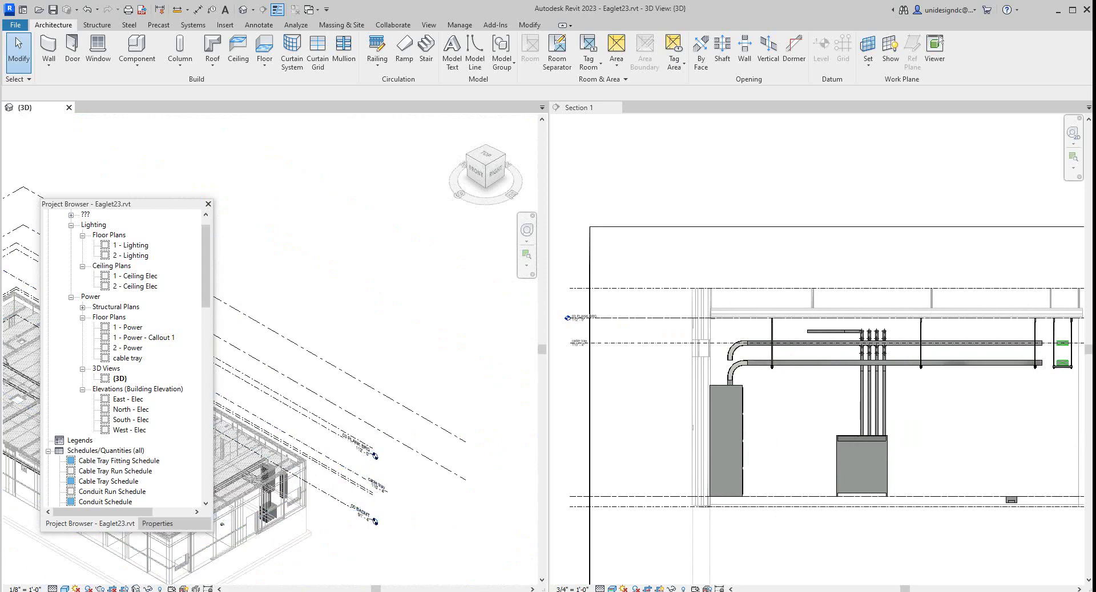
# Step: Join the lower cable tray runs at the open corner with Trim/Extend to Corner, and do the same for the upper runs
pyautogui.moveTo(179, 204); pyautogui.dragTo(68, 343)
pyautogui.scroll(-1, 219, 557)
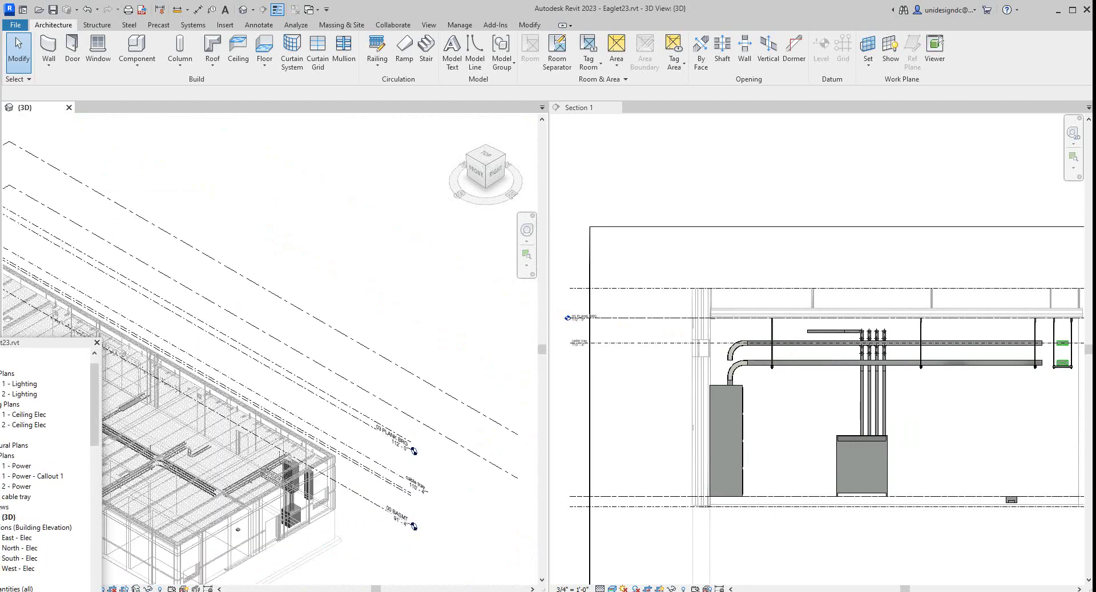
pyautogui.scroll(10, 268, 411)
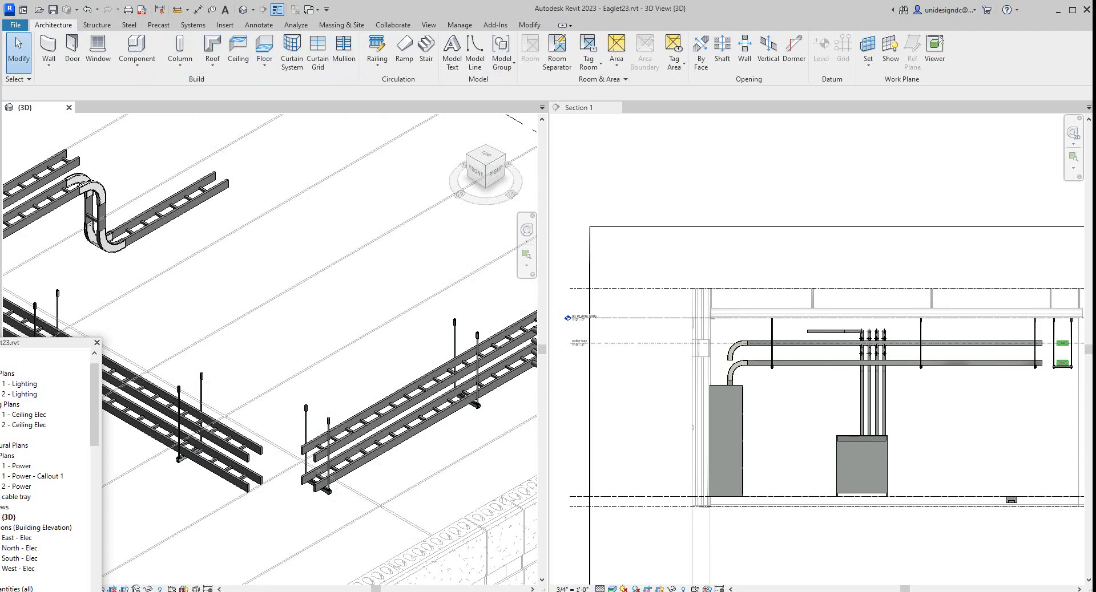
pyautogui.click(529, 24)
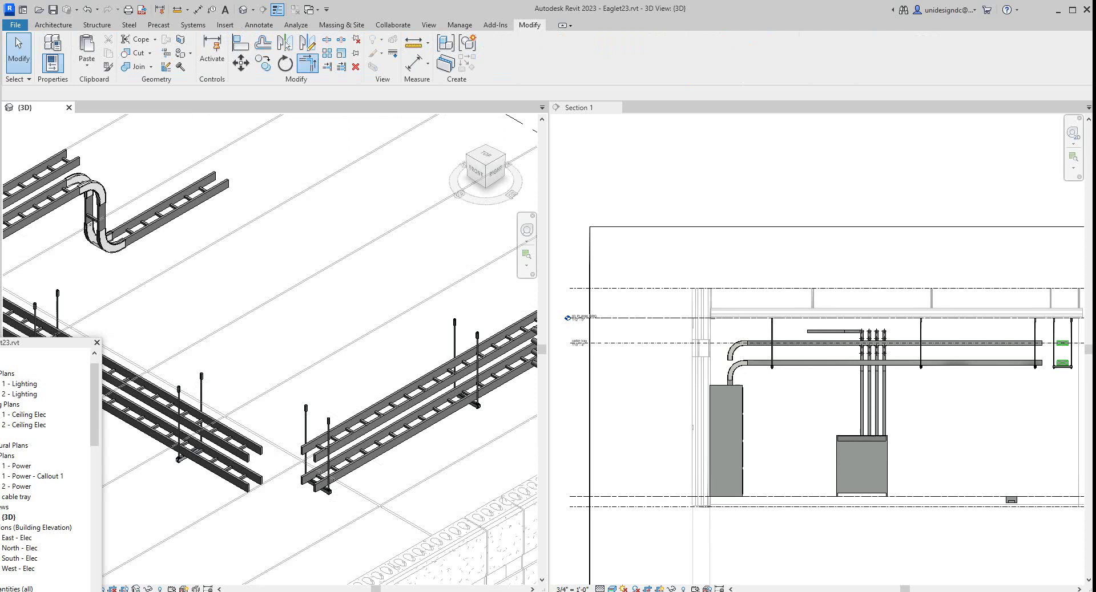
pyautogui.click(307, 64)
pyautogui.click(354, 465)
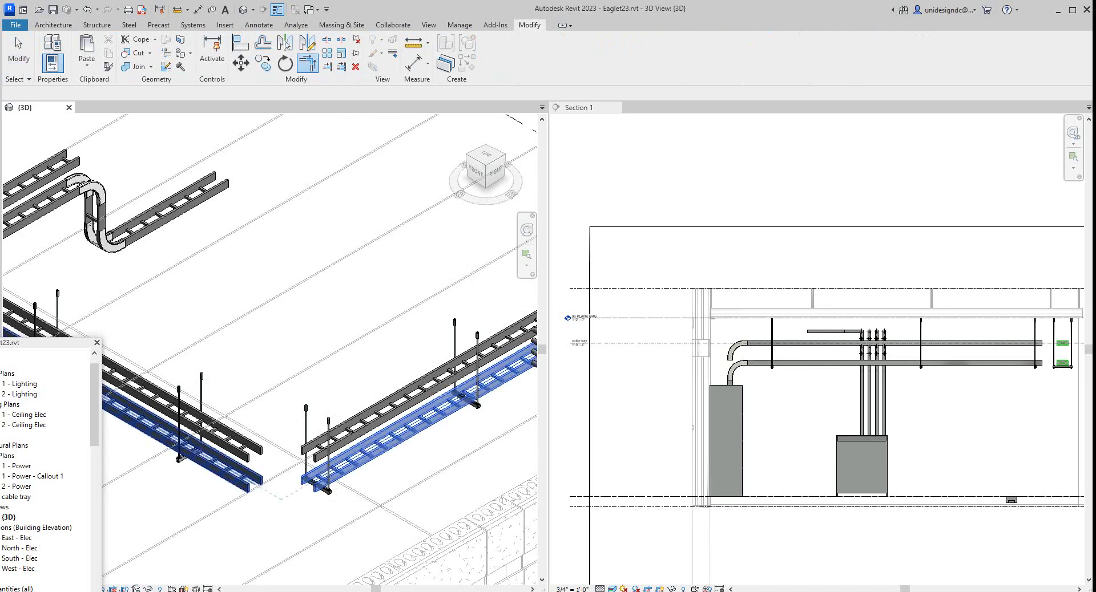
pyautogui.click(149, 422)
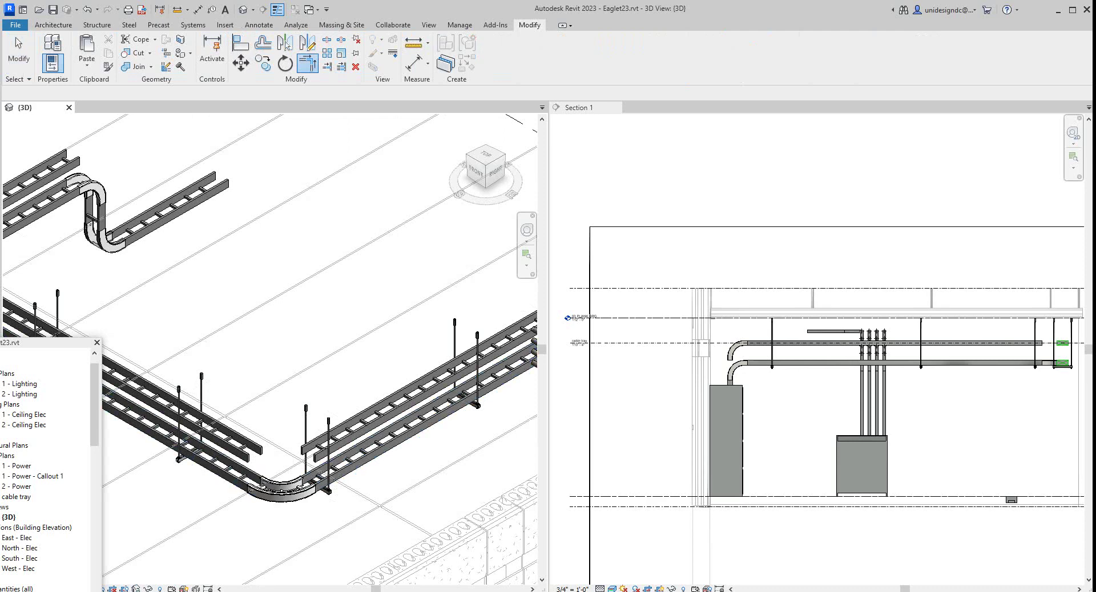
pyautogui.click(162, 406)
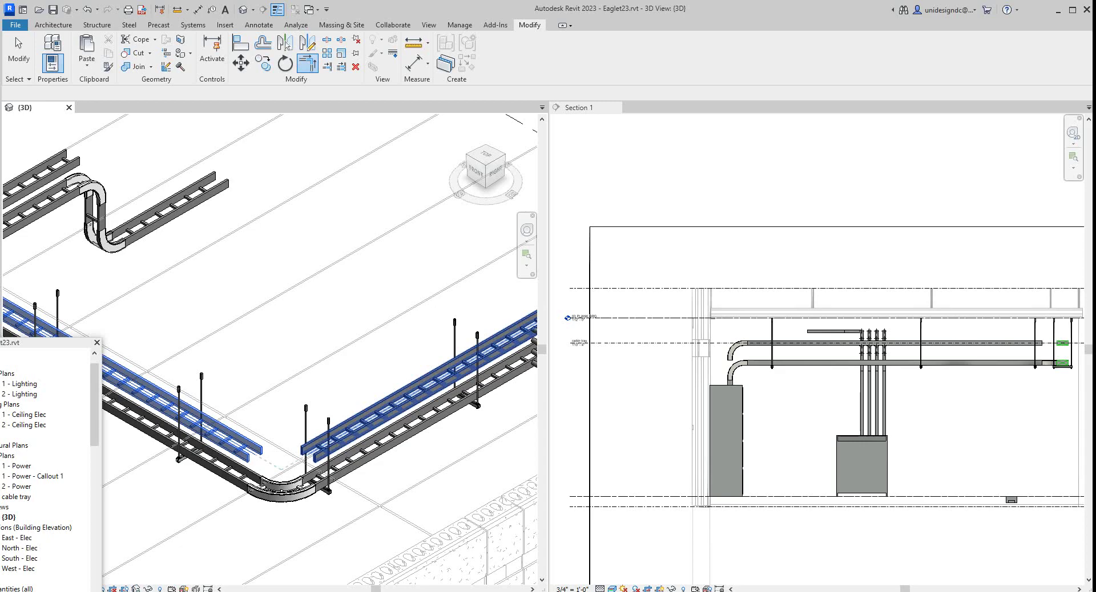
pyautogui.click(314, 458)
# Step: Examine the joined two-tier cable tray corner and the rest of the tray layout across the building in the 3D view
pyautogui.scroll(-2, 315, 451)
pyautogui.scroll(-1, 464, 401)
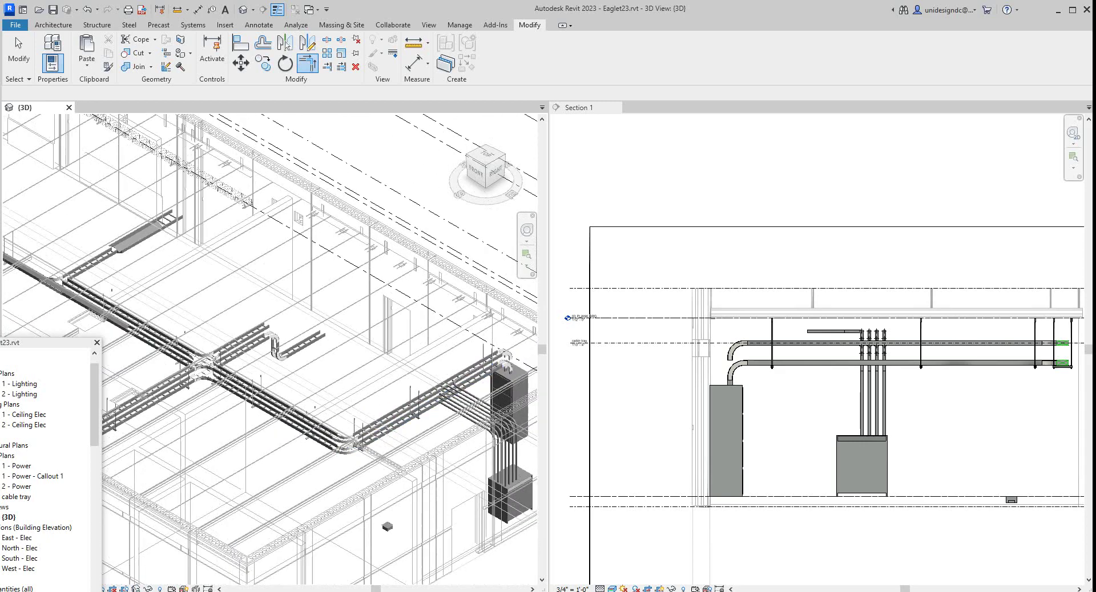
pyautogui.scroll(5, 211, 376)
pyautogui.scroll(-3, 196, 383)
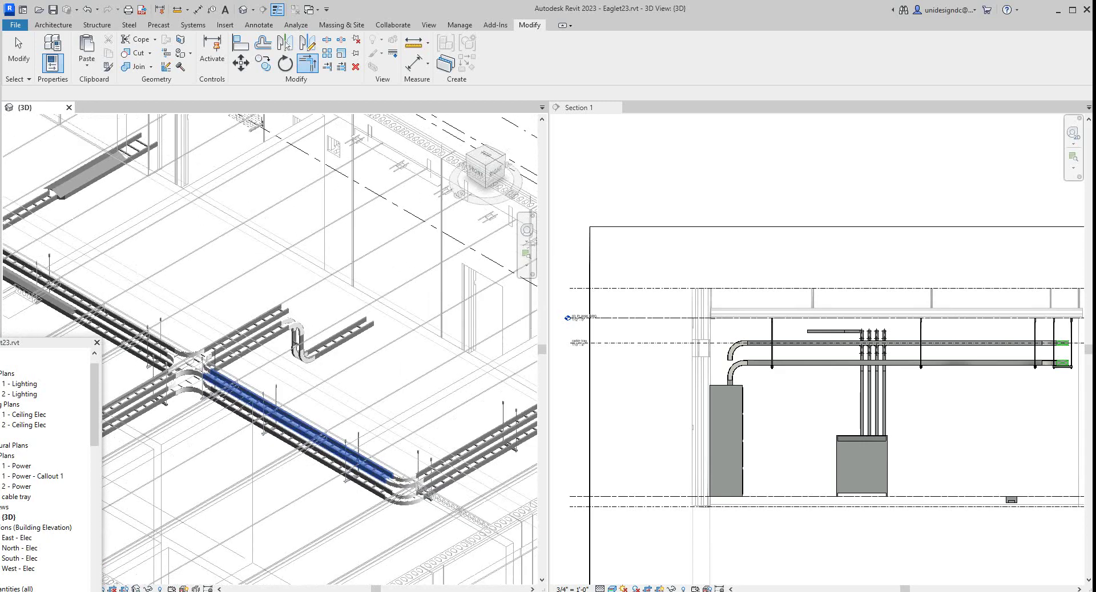
pyautogui.scroll(-1, 224, 386)
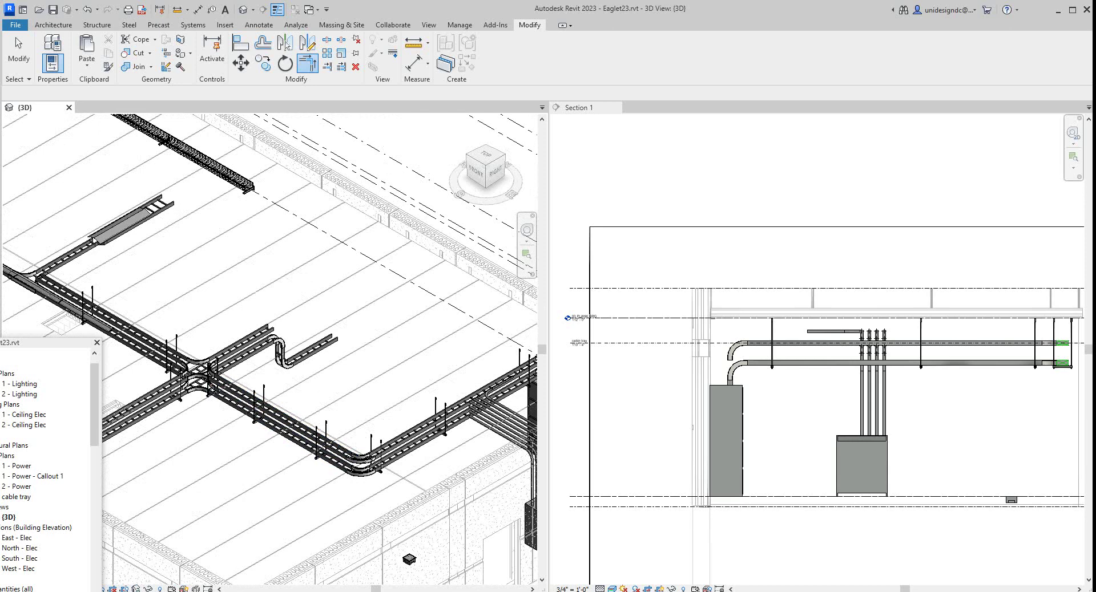
pyautogui.moveTo(464, 591)
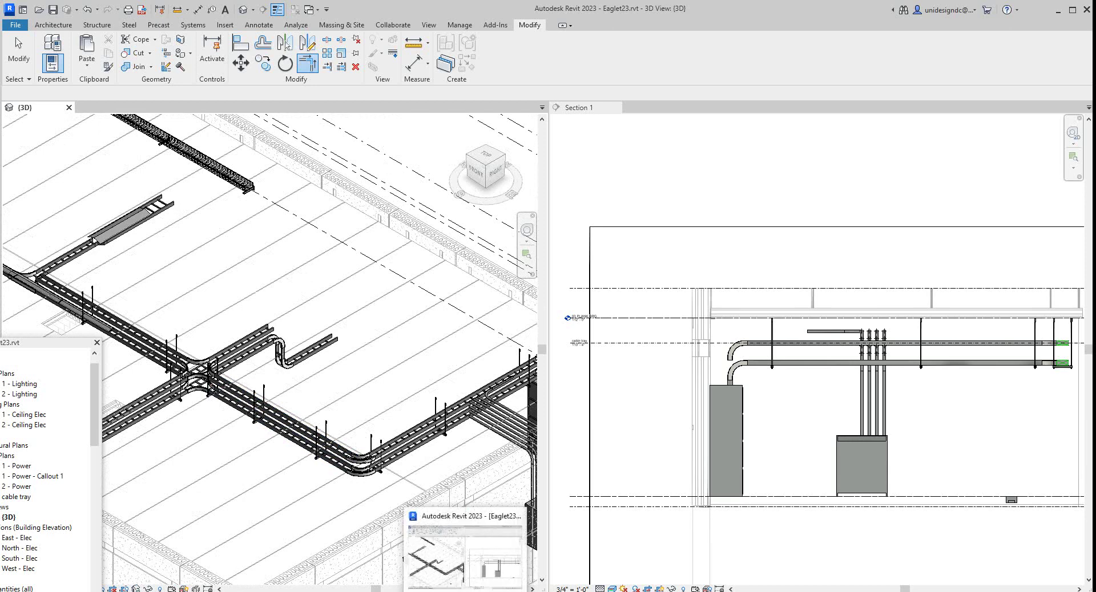
pyautogui.scroll(-2, 432, 372)
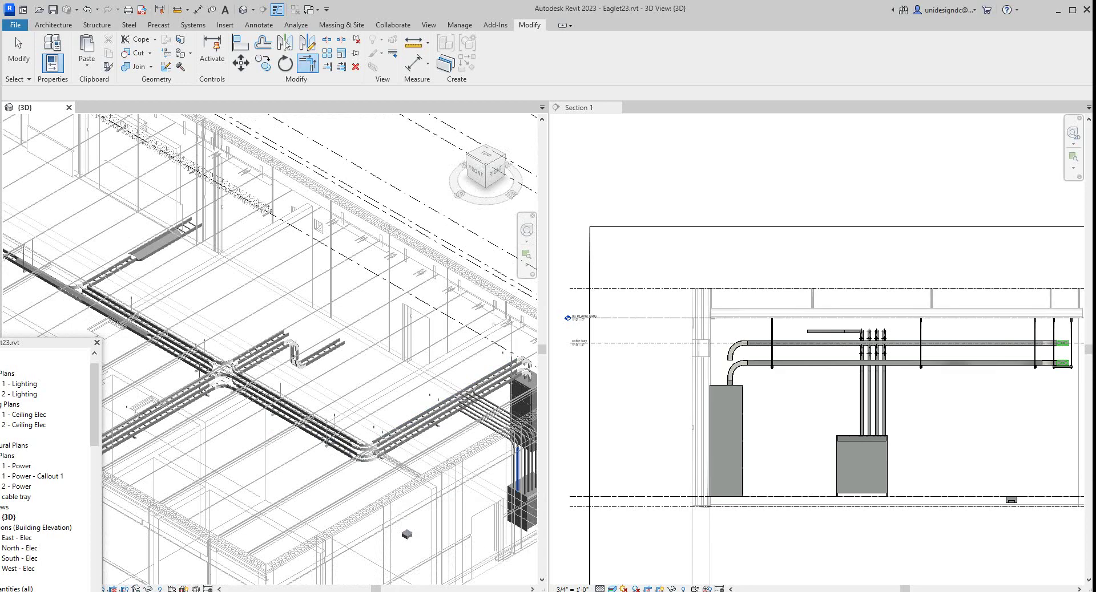
pyautogui.scroll(-5, 357, 379)
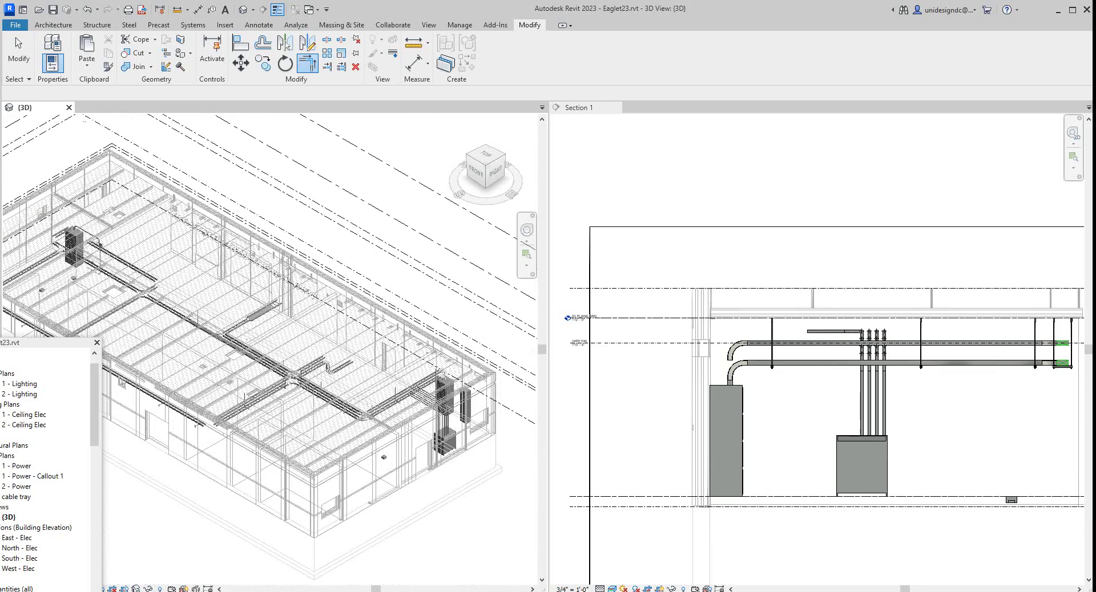
pyautogui.scroll(4, 262, 353)
pyautogui.scroll(-3, 263, 357)
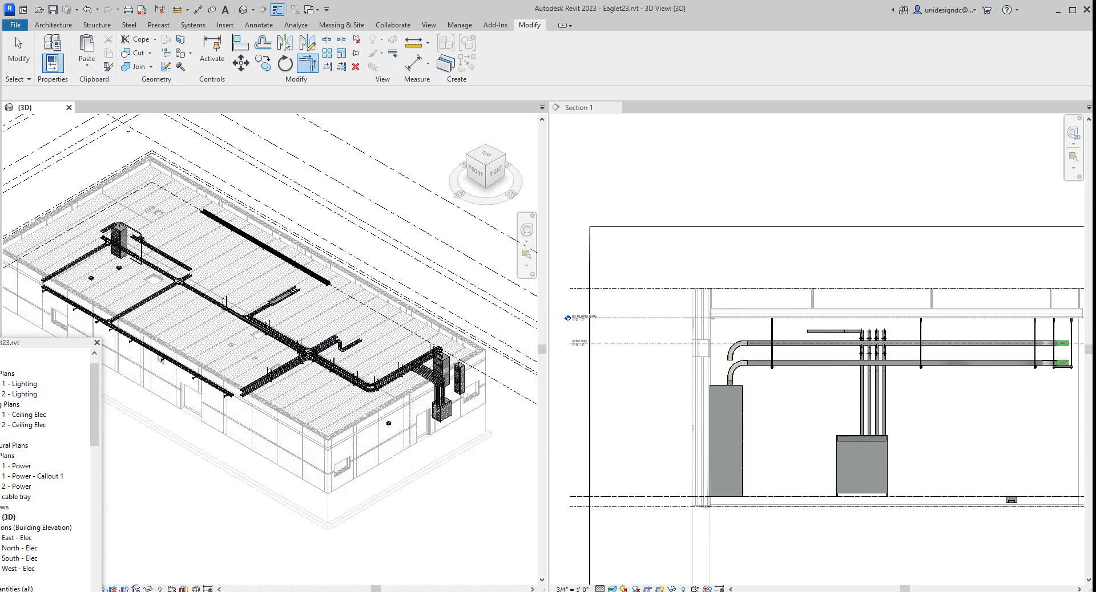
# Step: Open the hanger family 2XZHANGER_TEST.rfa from the recent documents and frame its Front elevation
pyautogui.click(16, 25)
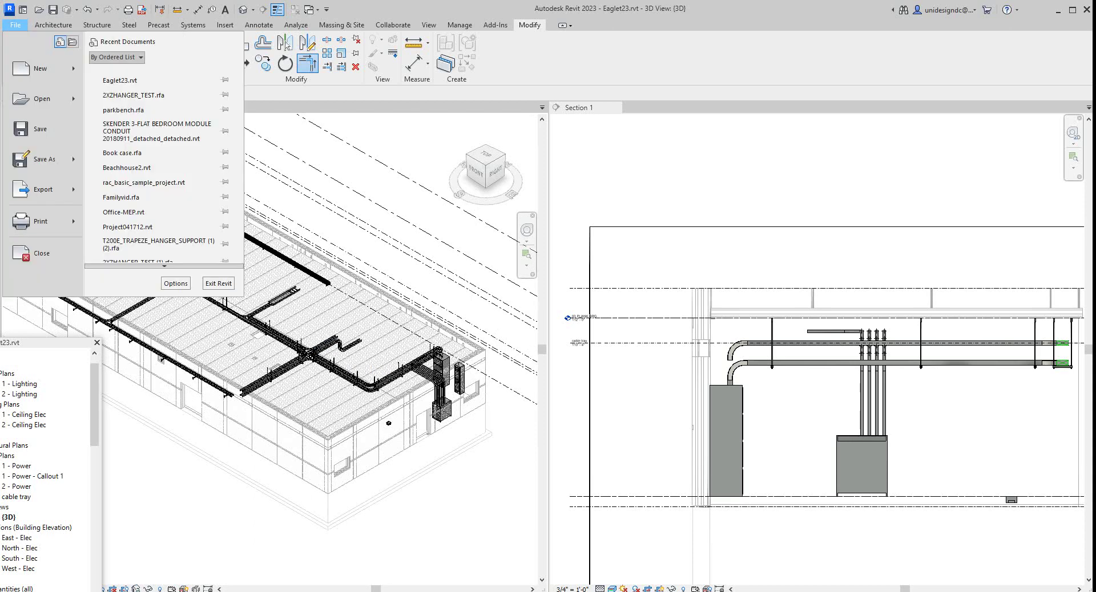
pyautogui.click(133, 96)
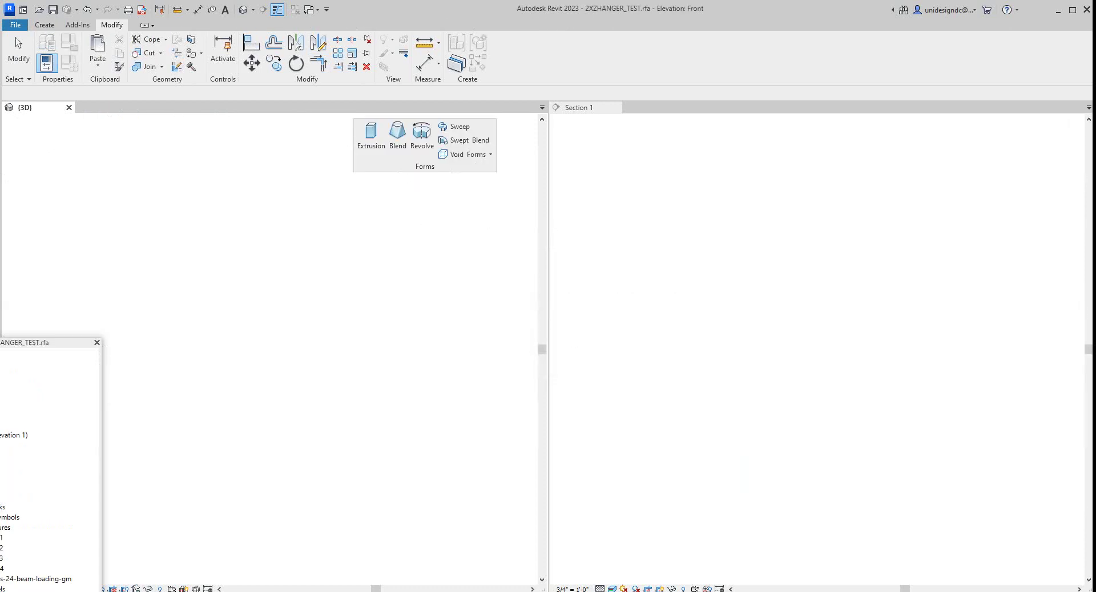
pyautogui.scroll(3, 223, 449)
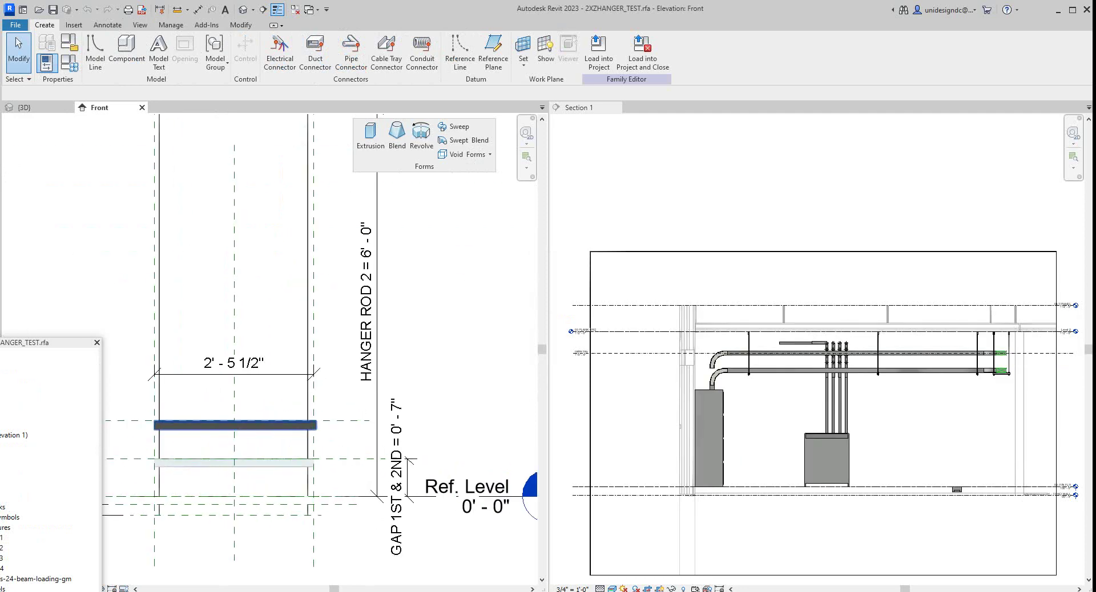
pyautogui.scroll(-2, 240, 460)
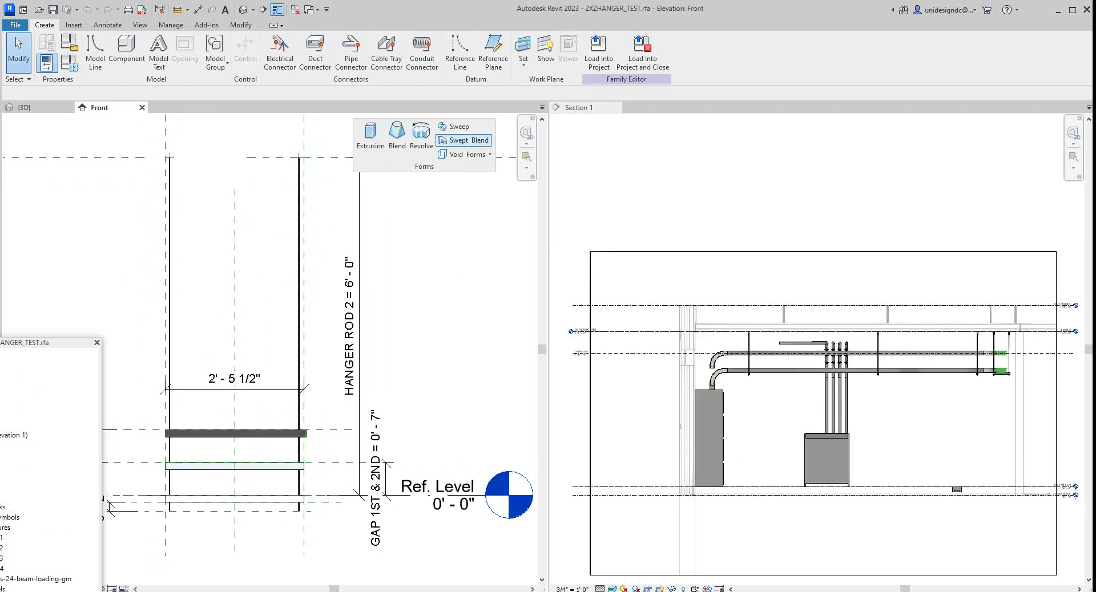
# Step: Return to the project and tile the Section 1, 3D and hanger Front views, zooming all of them to fit
pyautogui.click(24, 107)
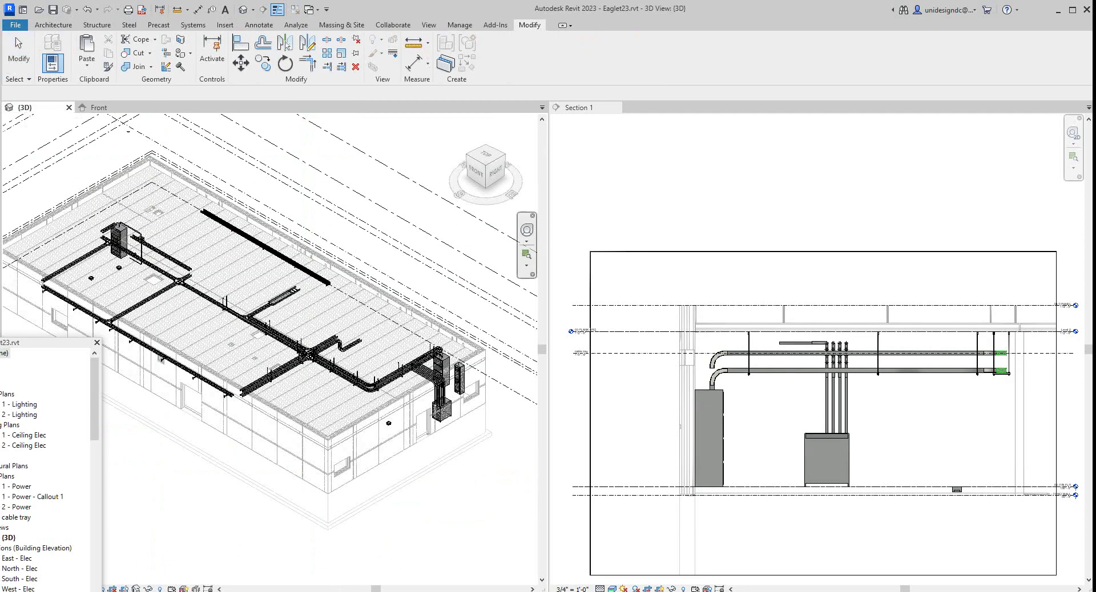
pyautogui.scroll(-2, 625, 251)
pyautogui.hotkey('ctrl', 'Tab')
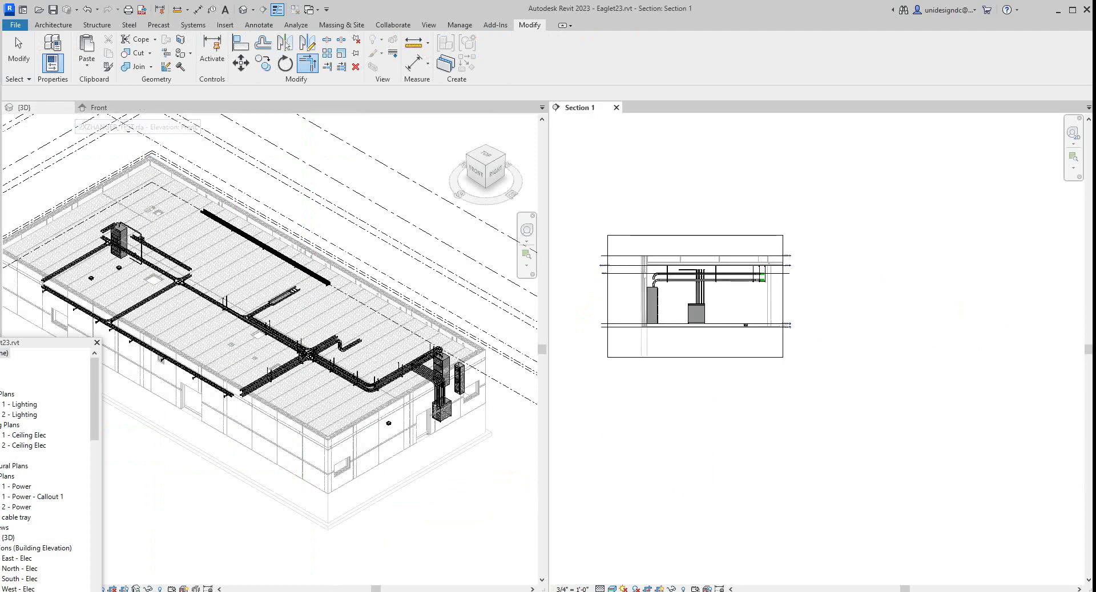
pyautogui.press('w')
pyautogui.press('t')
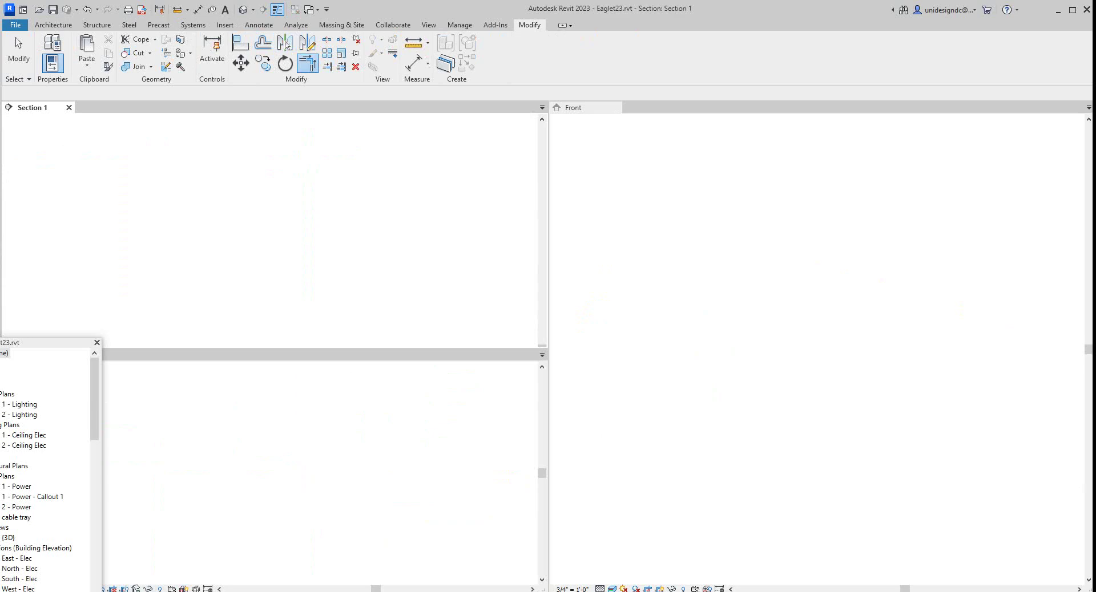
pyautogui.press('z')
pyautogui.press('a')
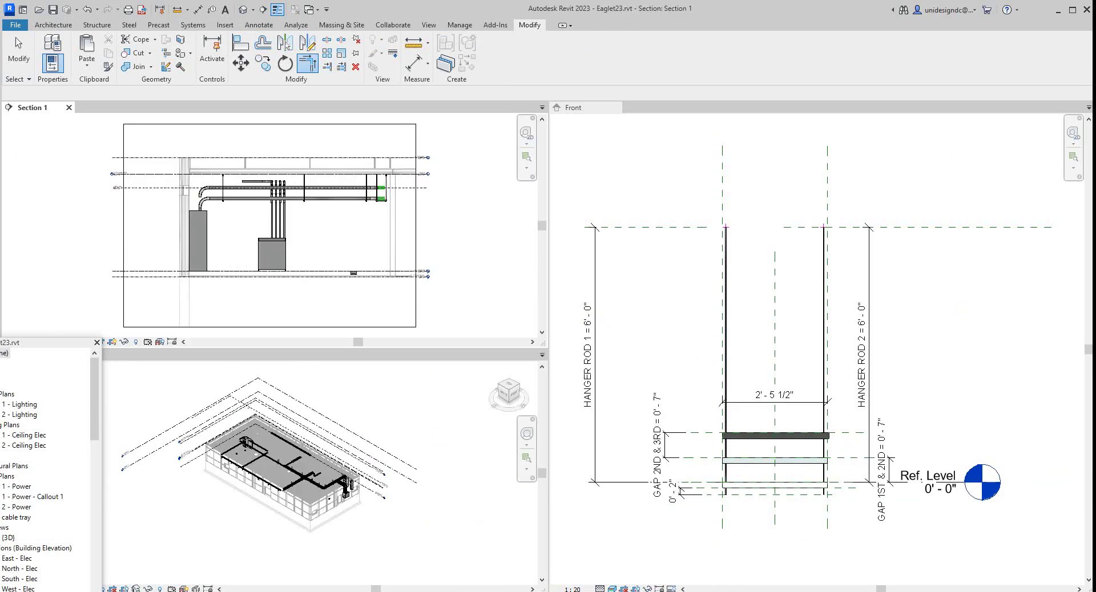
pyautogui.scroll(-2, 785, 421)
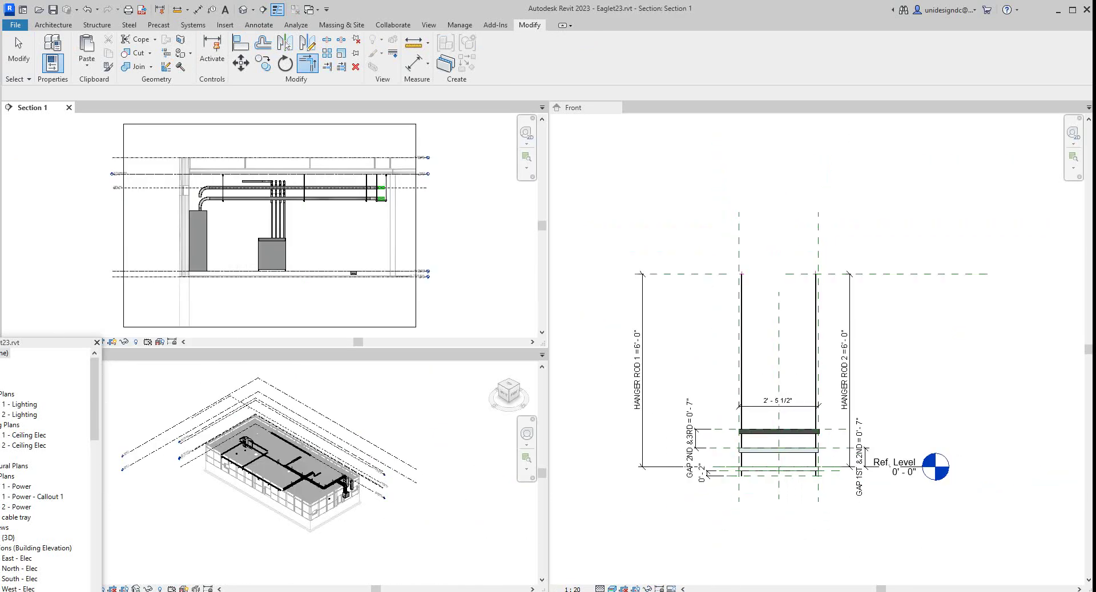
pyautogui.scroll(5, 375, 461)
pyautogui.scroll(1, 711, 457)
pyautogui.scroll(-4, 720, 447)
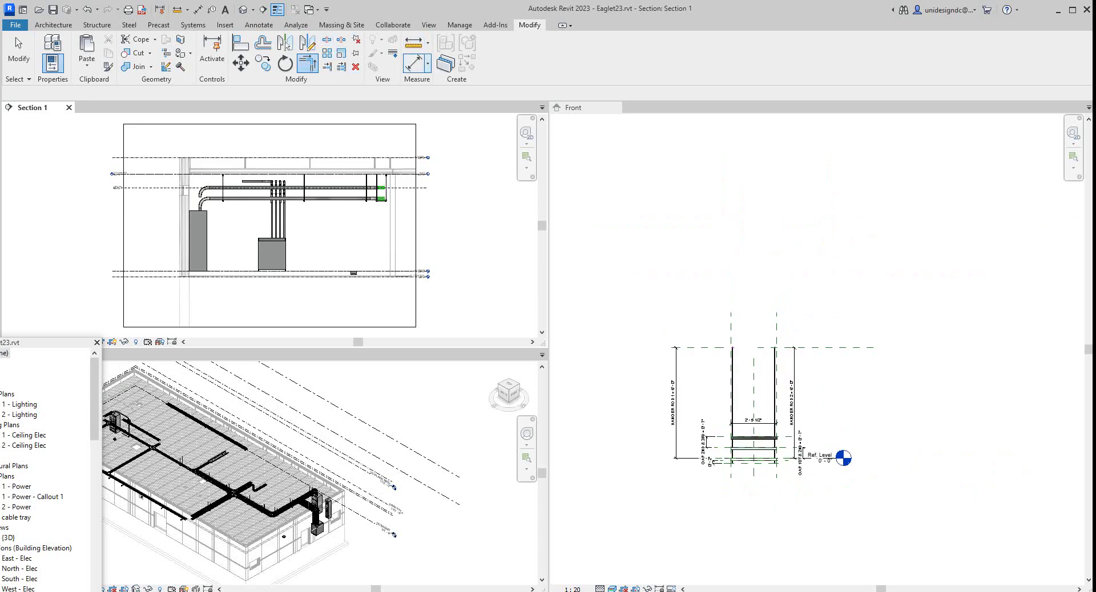
pyautogui.scroll(2, 665, 243)
pyautogui.moveTo(665, 242); pyautogui.dragTo(681, 259, button='middle')
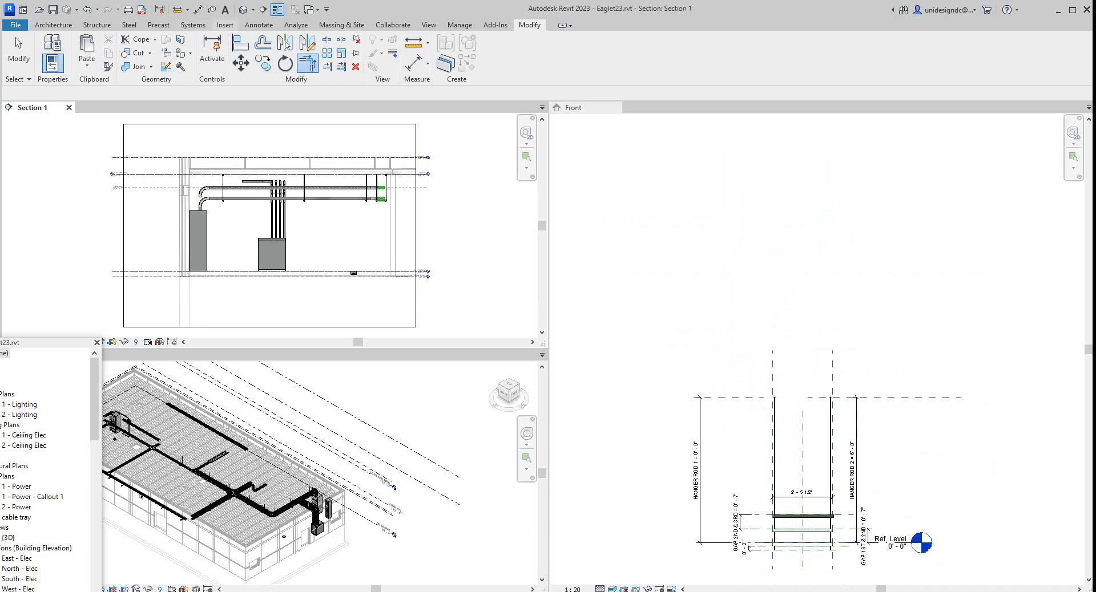
pyautogui.click(225, 25)
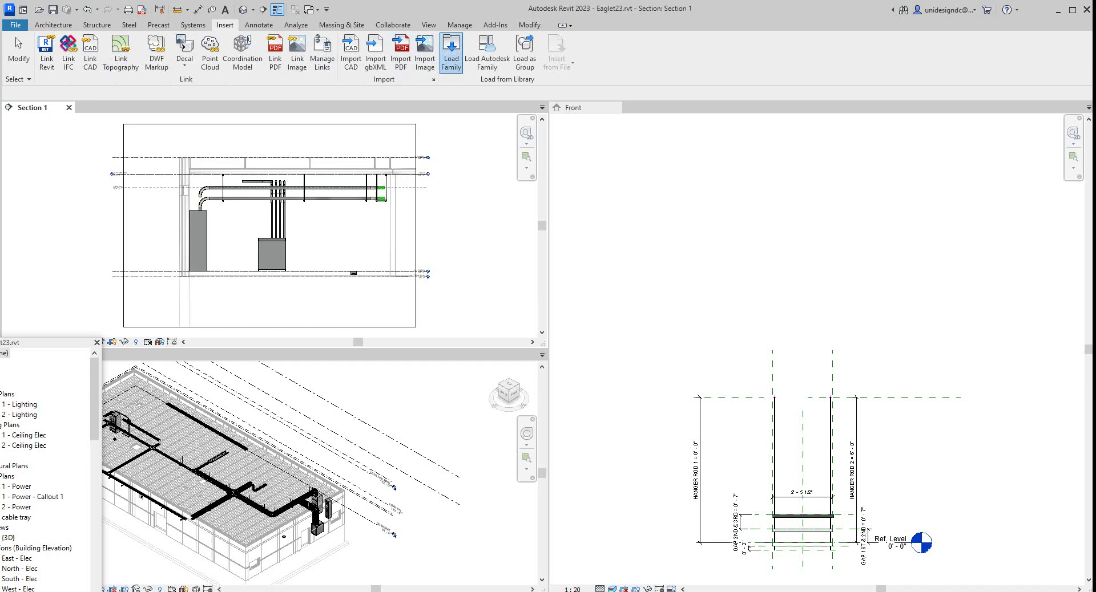
pyautogui.click(450, 53)
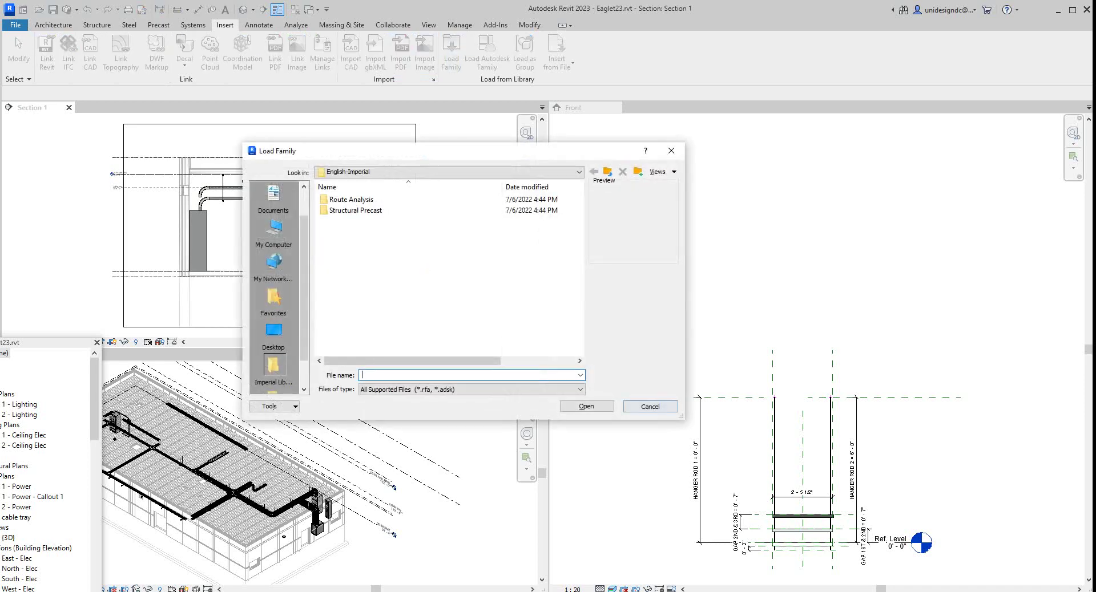
pyautogui.click(650, 407)
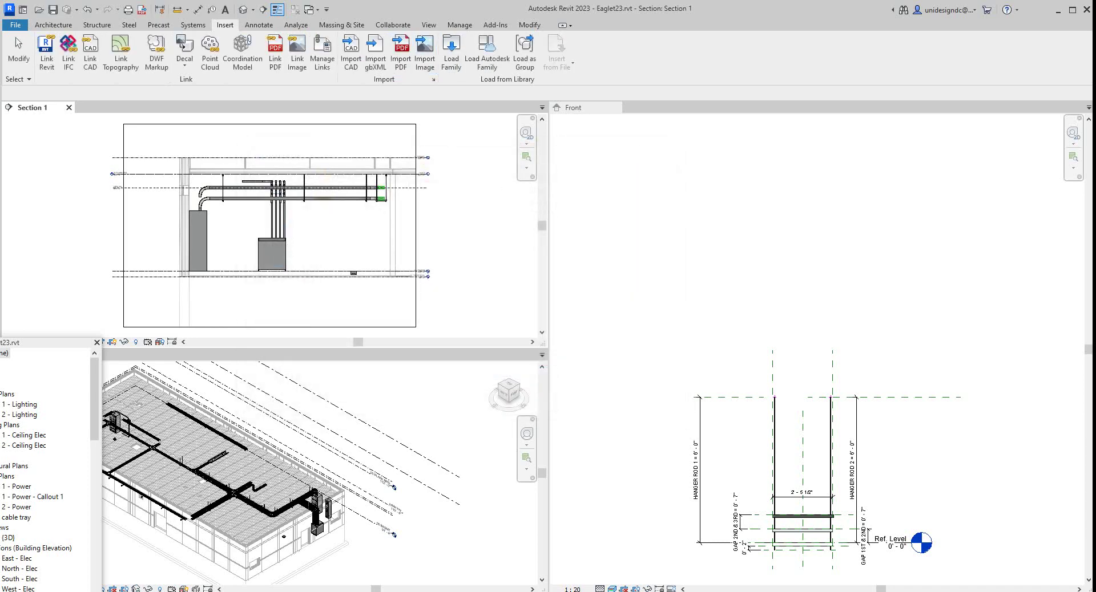
# Step: Activate the hanger family's Front elevation and load the family into the Eaglet23 project
pyautogui.click(674, 254)
pyautogui.scroll(1, 674, 254)
pyautogui.scroll(-5, 674, 254)
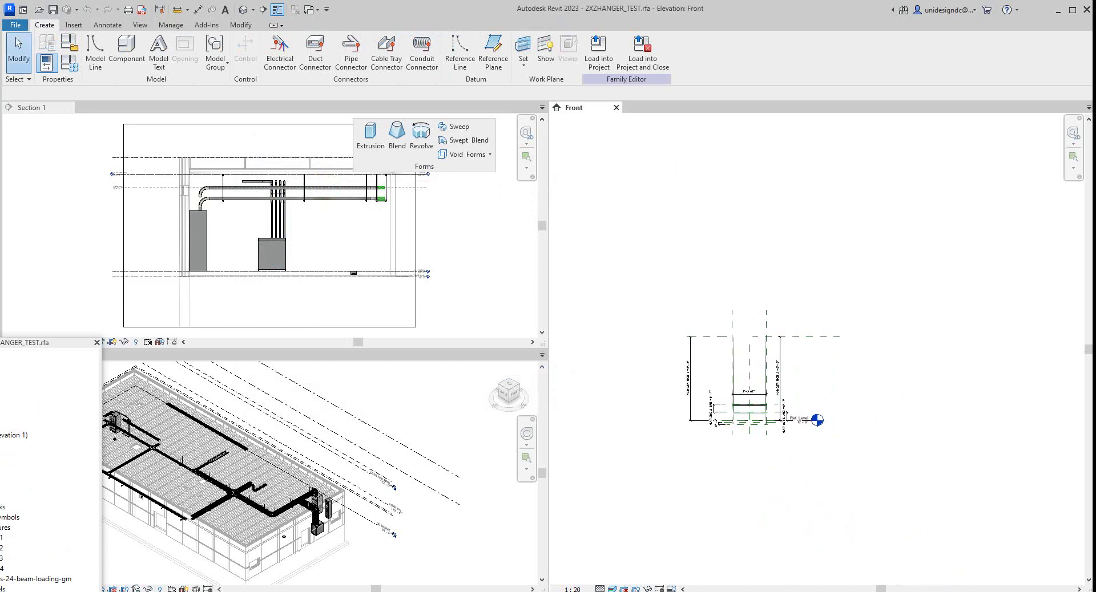
pyautogui.scroll(4, 673, 254)
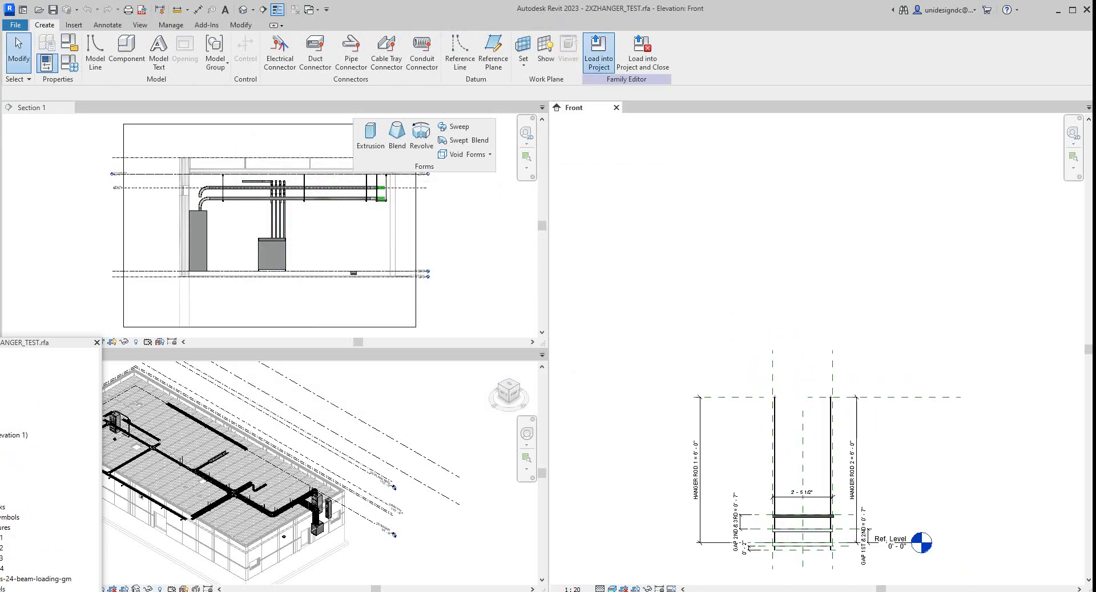
pyautogui.click(598, 52)
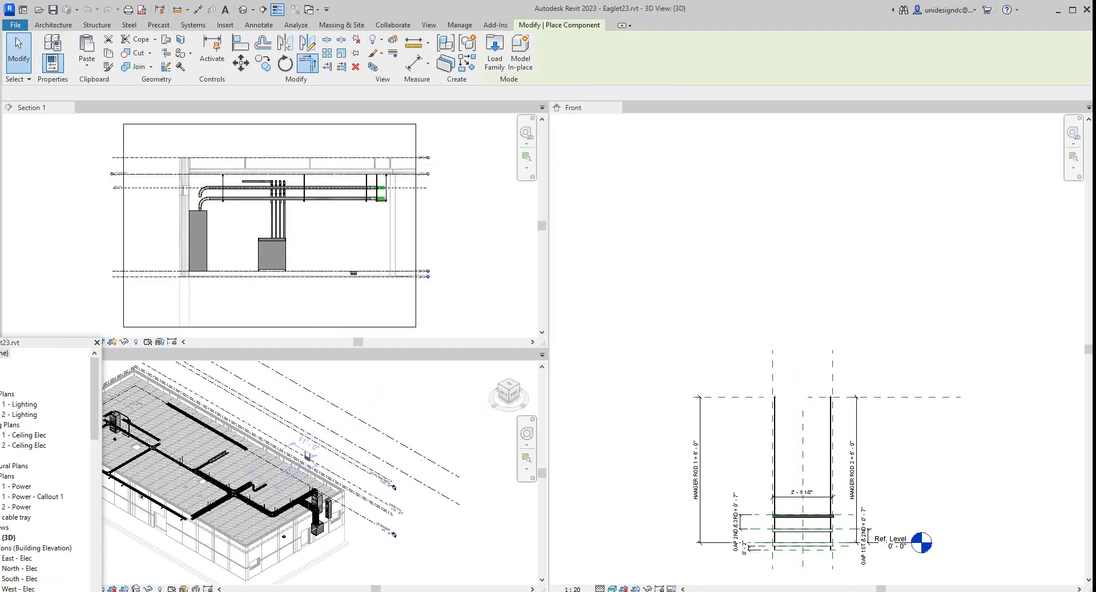
# Step: Place one instance of the loaded trapeze hanger beside the two-tier cable tray run near the tall electrical cabinet in the 3D view
pyautogui.scroll(4, 249, 493)
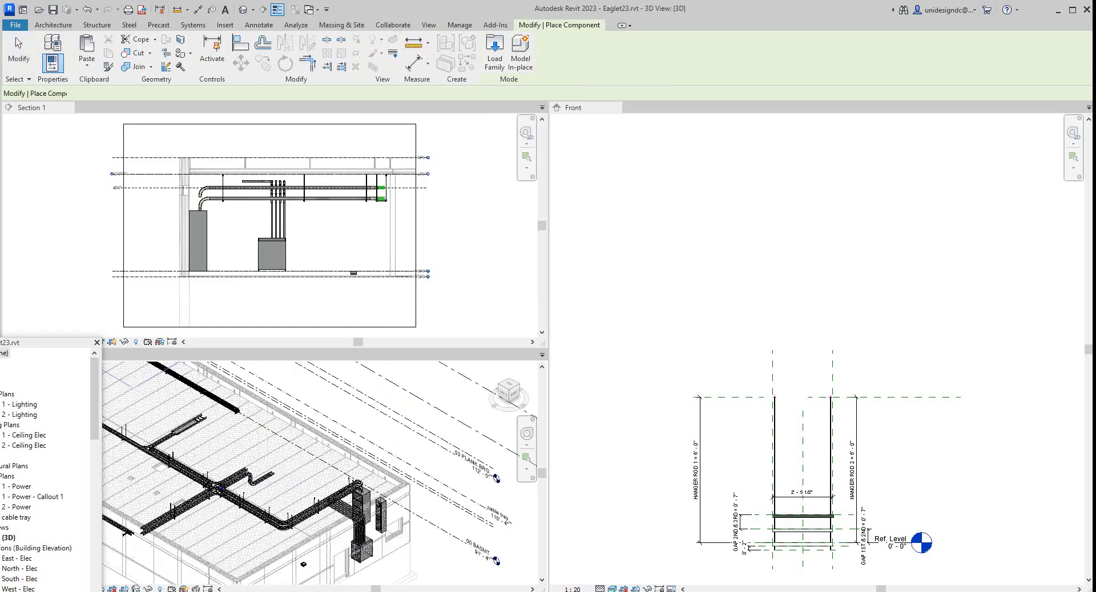
pyautogui.scroll(5, 205, 490)
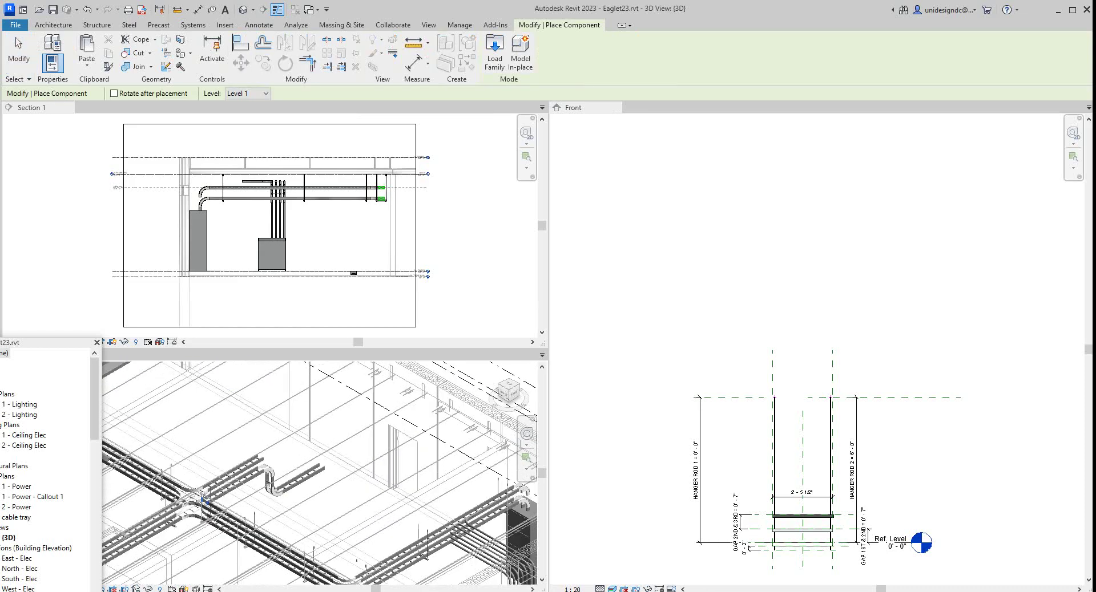
pyautogui.scroll(-5, 261, 480)
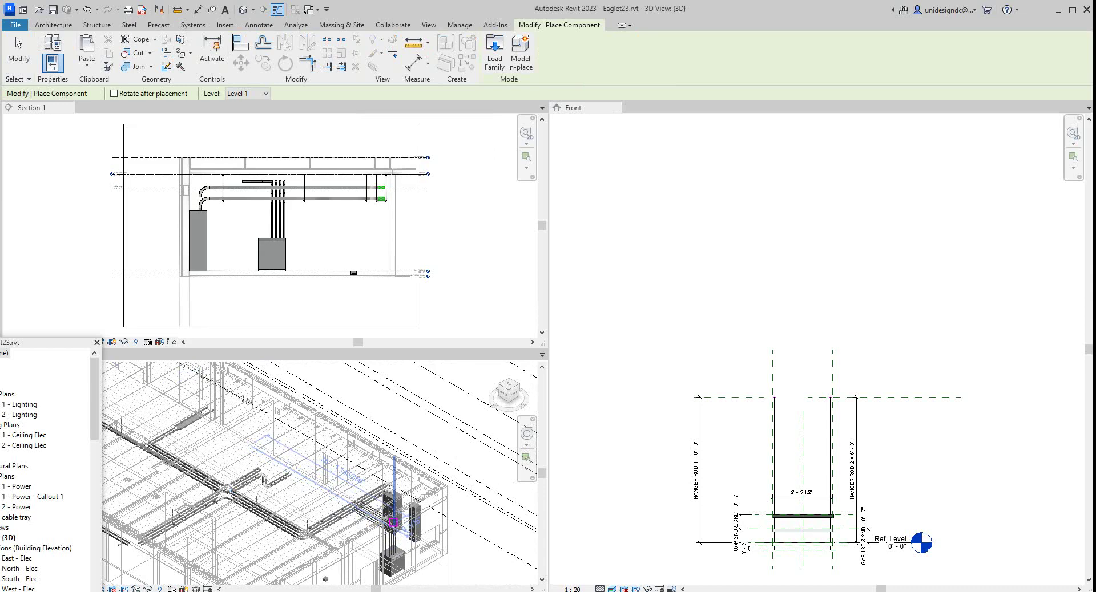
pyautogui.scroll(3, 393, 522)
pyautogui.scroll(4, 269, 549)
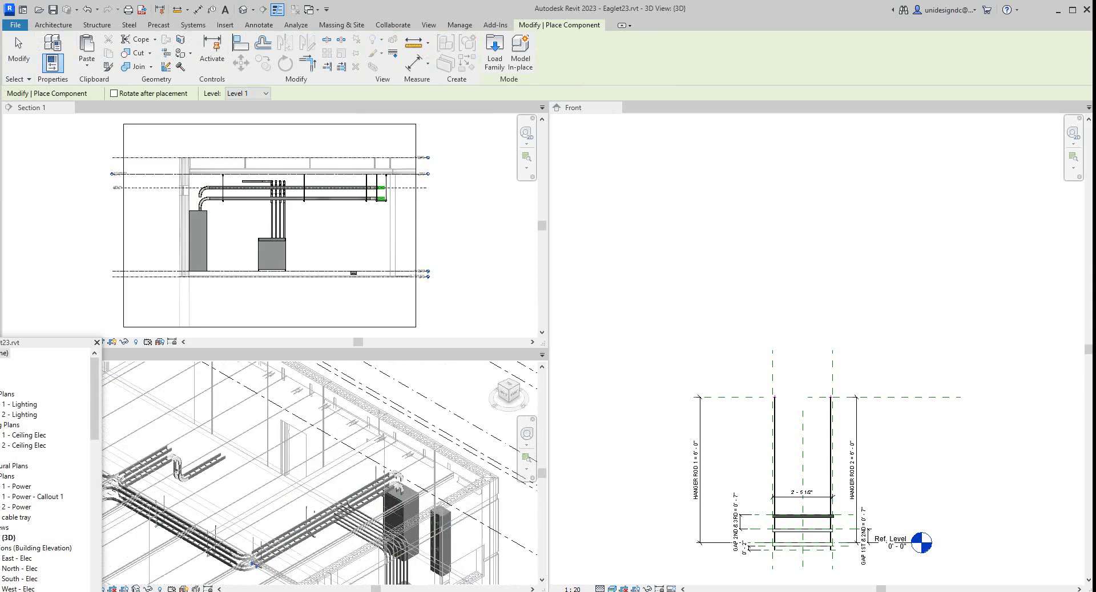
pyautogui.scroll(2, 360, 452)
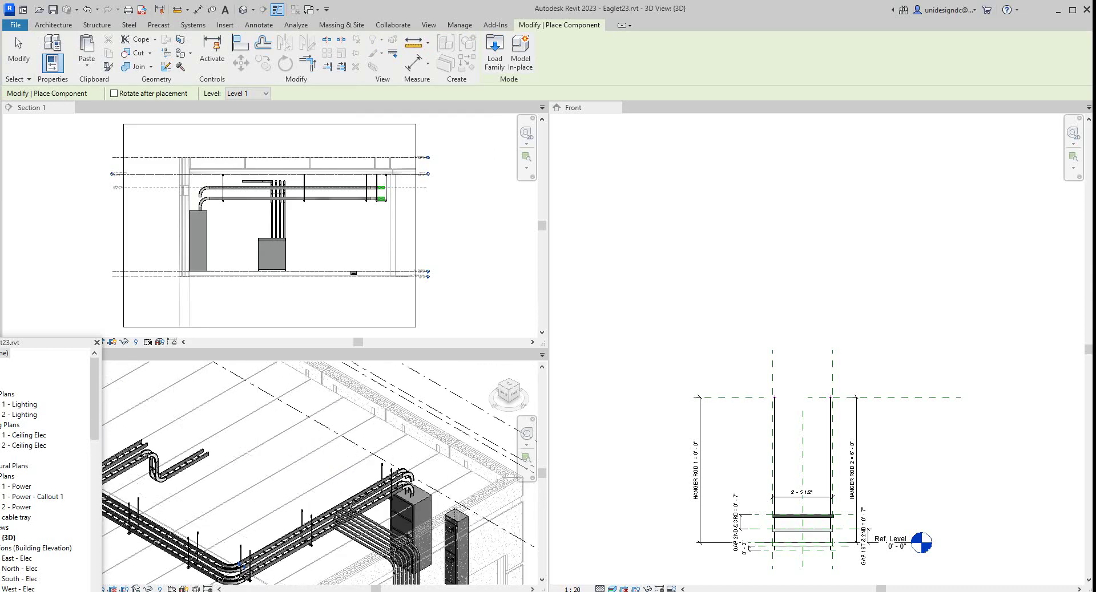
pyautogui.scroll(-3, 360, 491)
pyautogui.scroll(3, 360, 491)
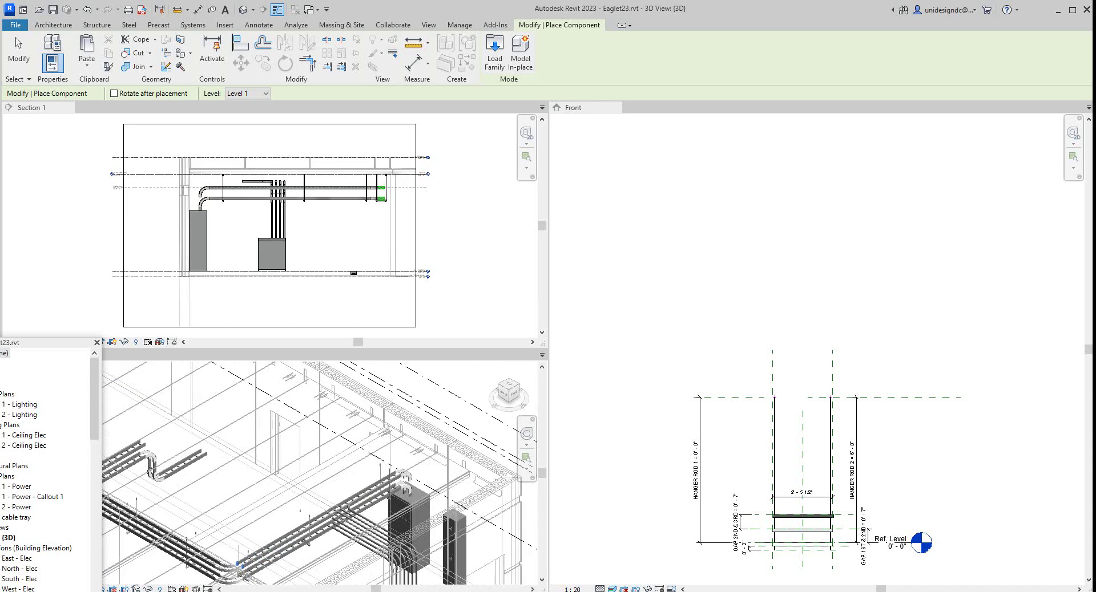
pyautogui.scroll(2, 359, 490)
pyautogui.scroll(-1, 345, 460)
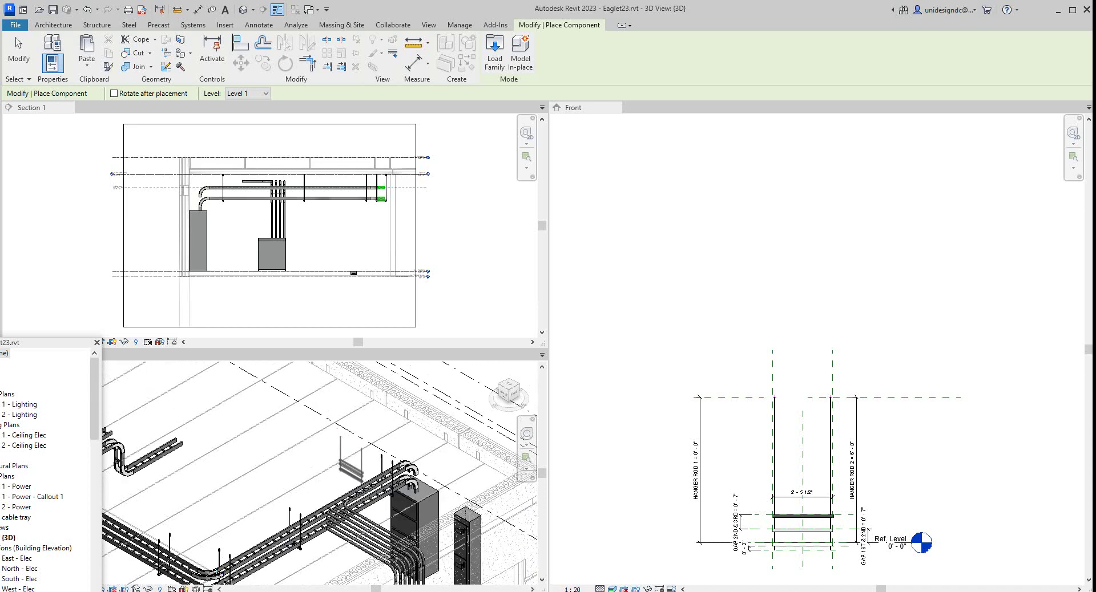
pyautogui.click(350, 465)
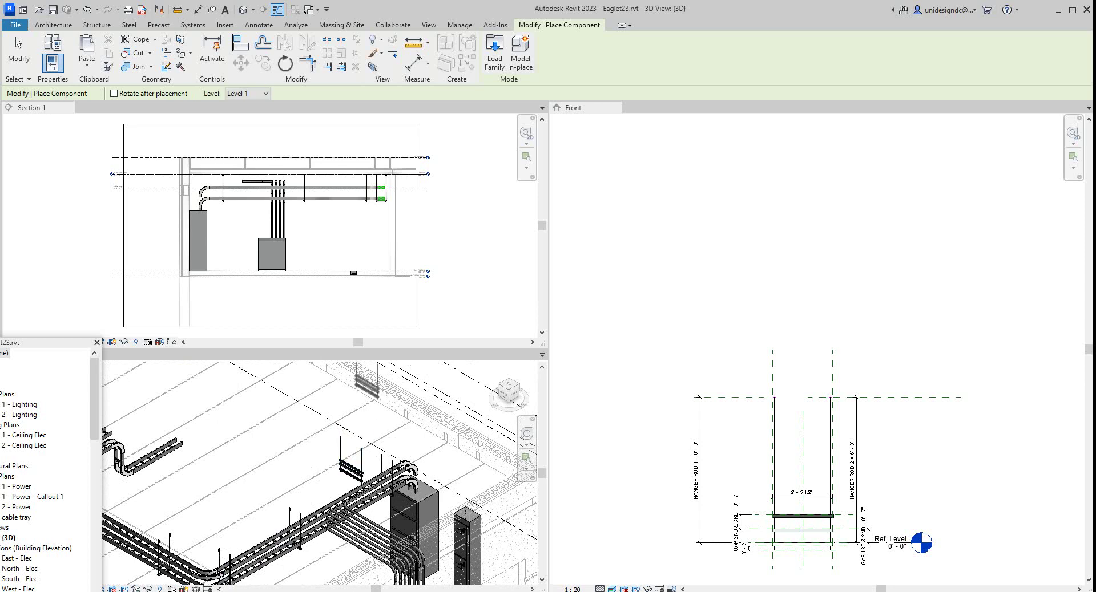
pyautogui.scroll(5, 306, 194)
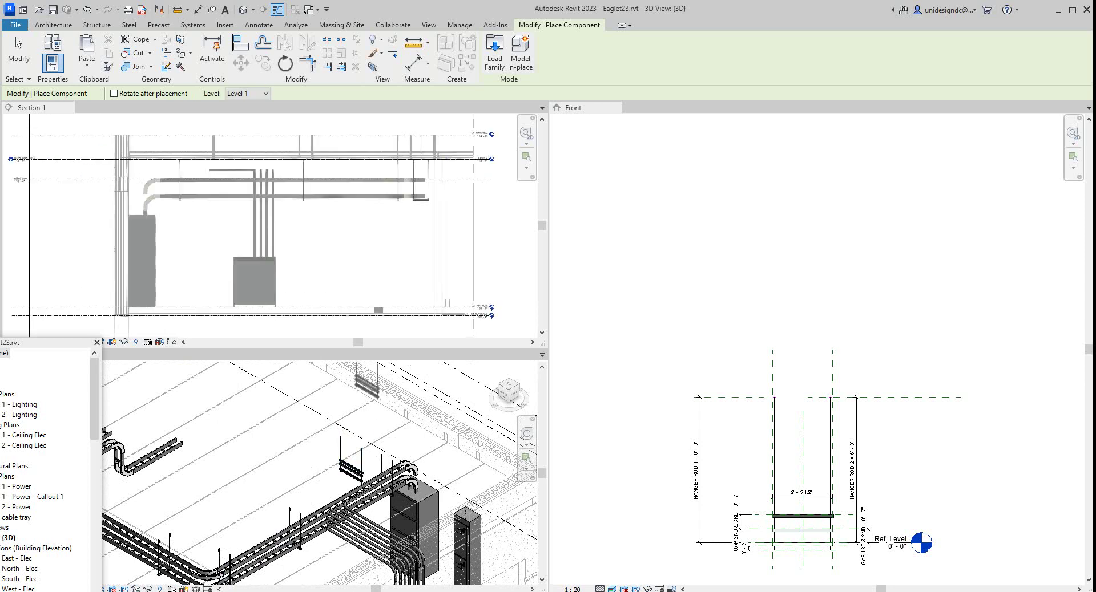
pyautogui.scroll(-1, 283, 324)
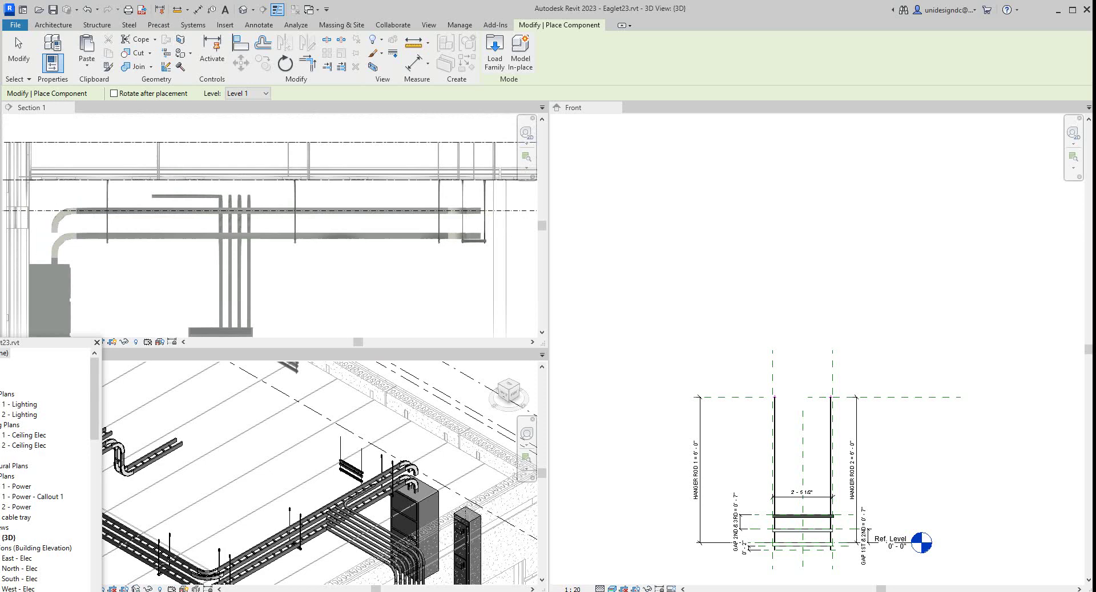
pyautogui.scroll(2, 381, 492)
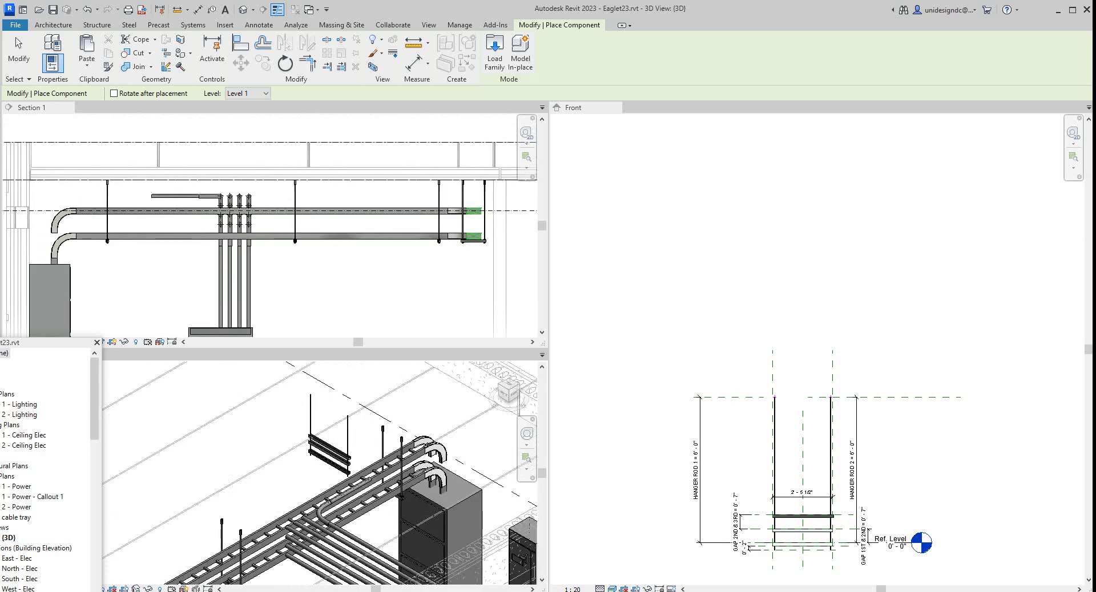
pyautogui.press('Escape')
# Step: Move the placed hanger along the two-tier tray run to where the conduit bundle branches off
pyautogui.scroll(2, 337, 445)
pyautogui.scroll(-3, 327, 238)
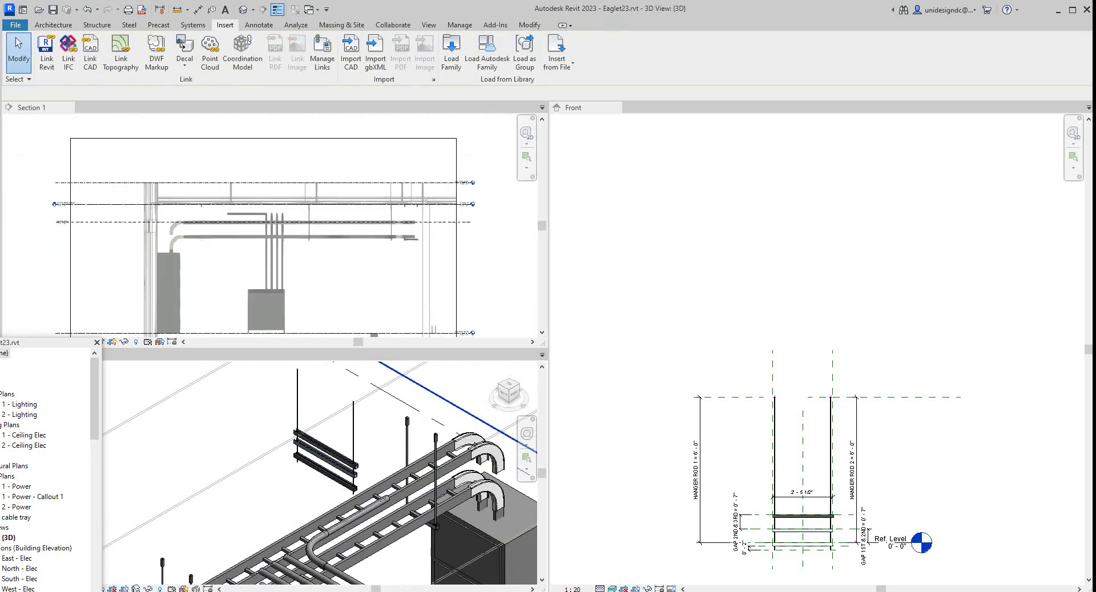
pyautogui.scroll(-1, 354, 311)
pyautogui.scroll(-4, 367, 455)
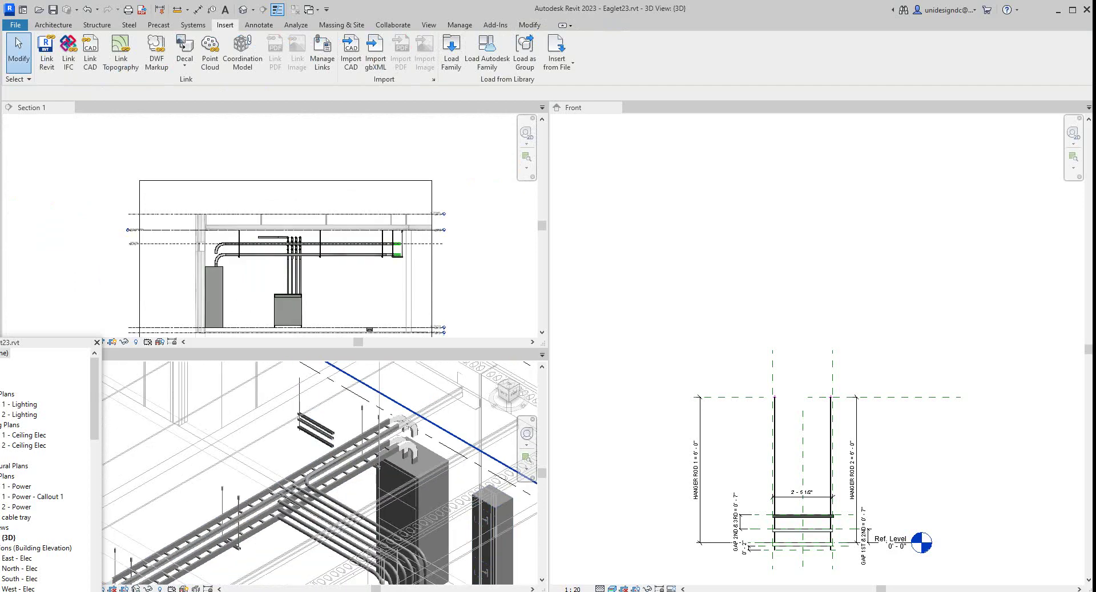
pyautogui.scroll(3, 379, 502)
pyautogui.click(376, 505)
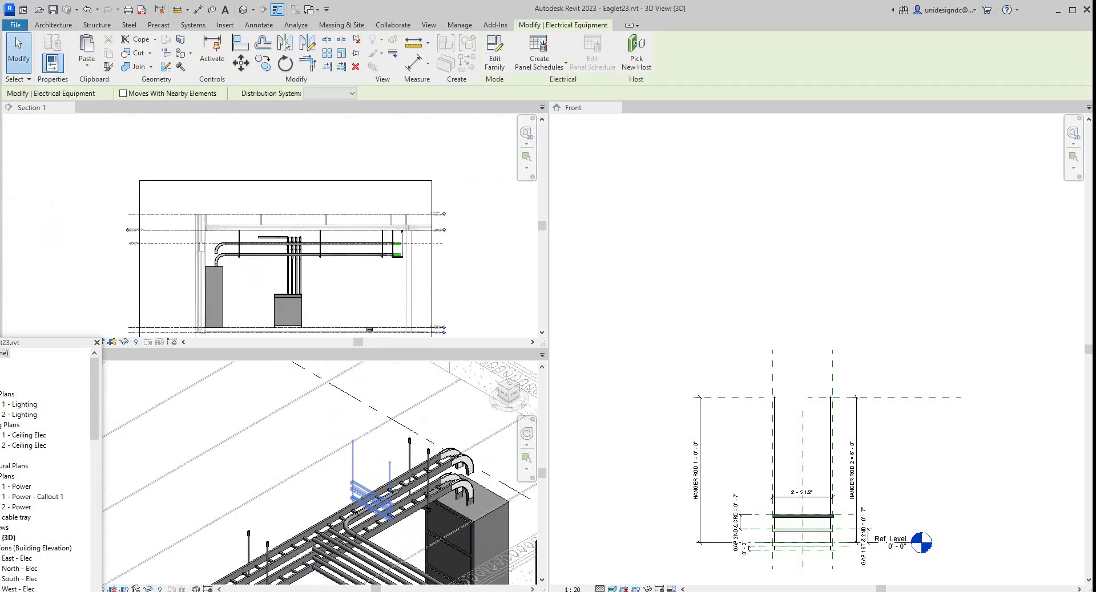
pyautogui.scroll(-4, 365, 468)
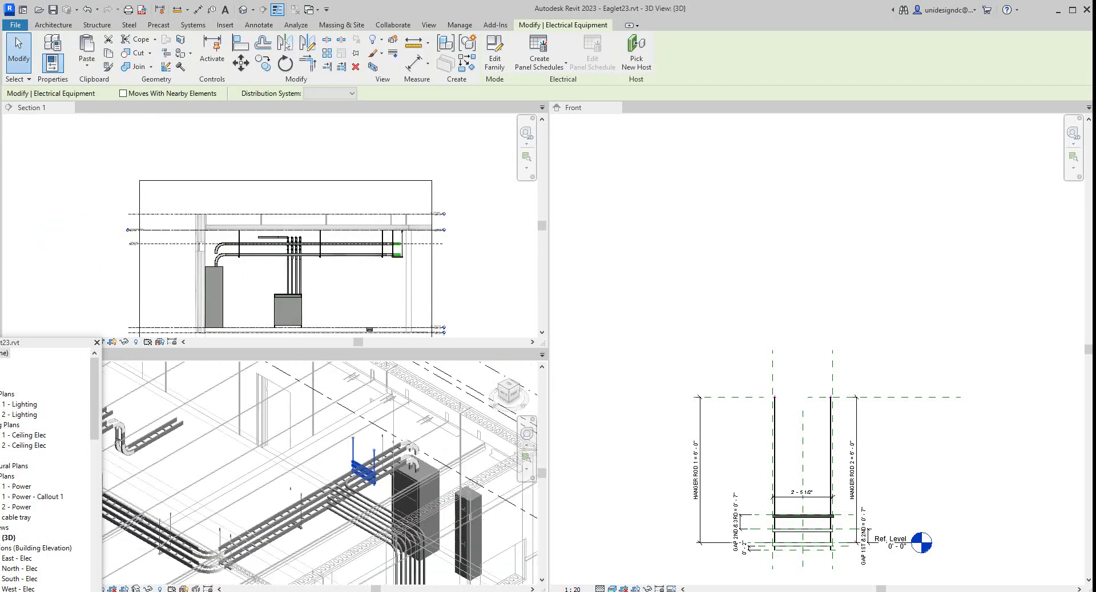
pyautogui.scroll(2, 373, 494)
pyautogui.scroll(1, 368, 458)
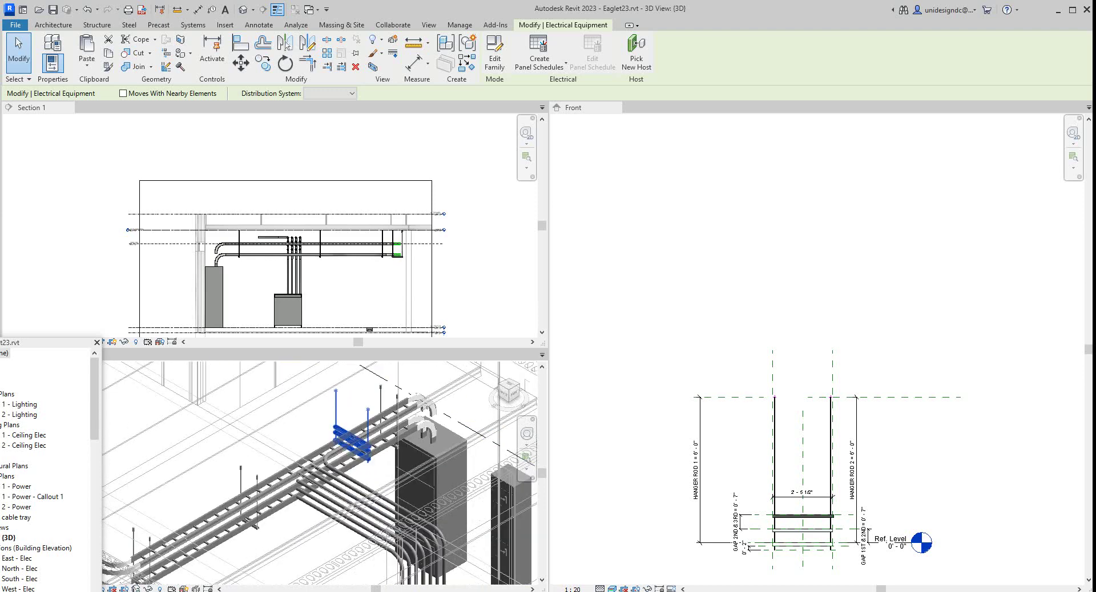
pyautogui.moveTo(335, 412)
pyautogui.mouseDown()
pyautogui.moveTo(301, 446)
pyautogui.moveTo(343, 421)
pyautogui.moveTo(337, 409)
pyautogui.mouseUp()
pyautogui.moveTo(353, 448); pyautogui.dragTo(296, 516)
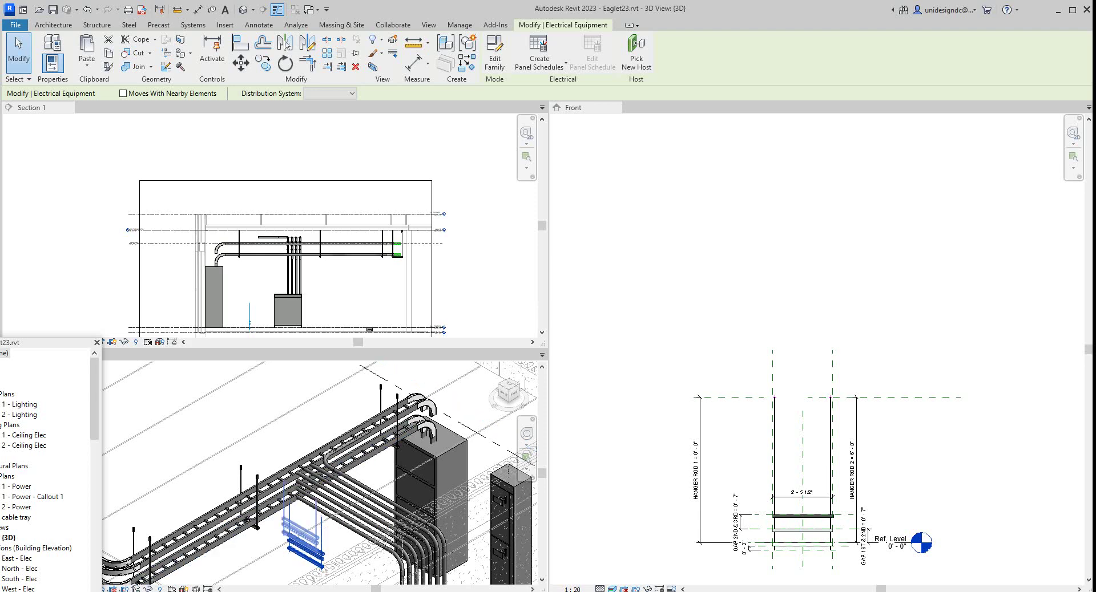
pyautogui.moveTo(305, 548); pyautogui.dragTo(283, 509)
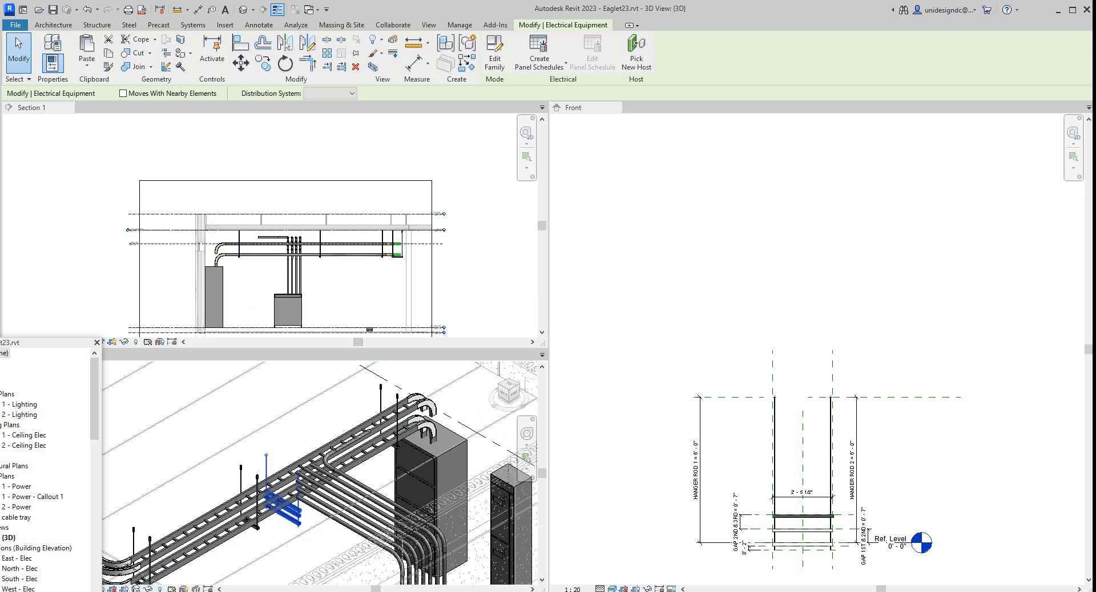
pyautogui.scroll(2, 293, 511)
pyautogui.scroll(2, 293, 511)
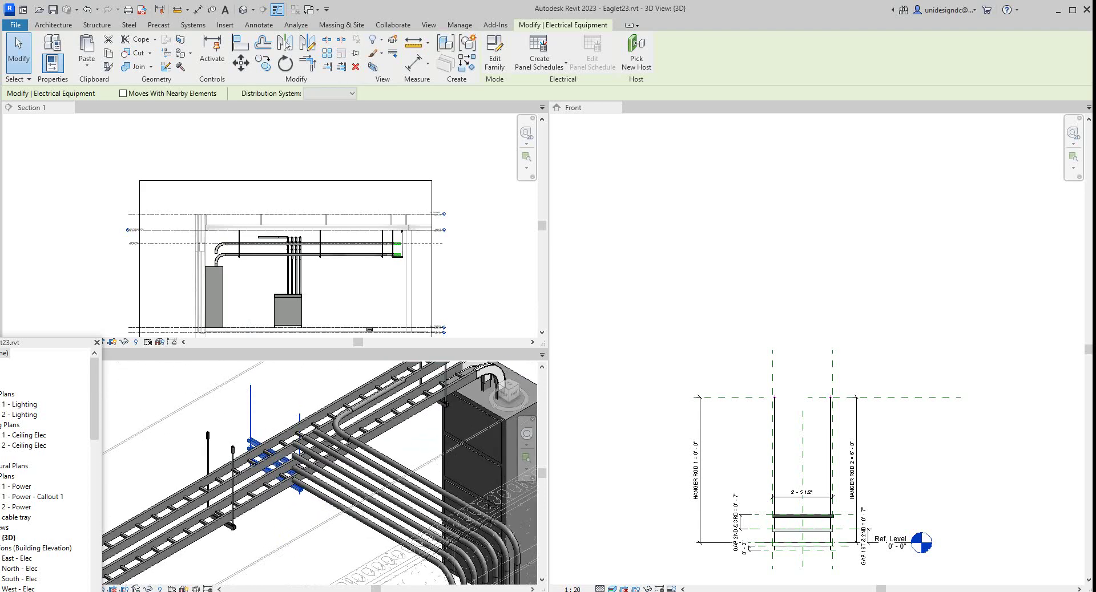
# Step: Bring the Project Browser fully into view, open the cable tray floor plan and frame the tray run near the corner
pyautogui.moveTo(61, 345); pyautogui.dragTo(149, 166)
pyautogui.doubleClick(105, 337)
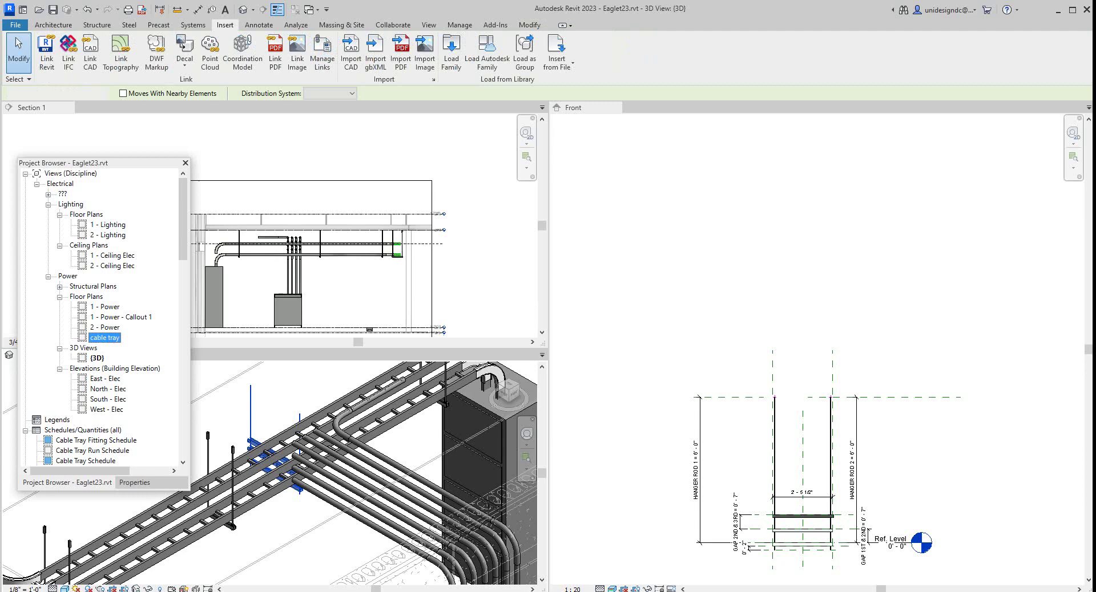
pyautogui.scroll(8, 281, 459)
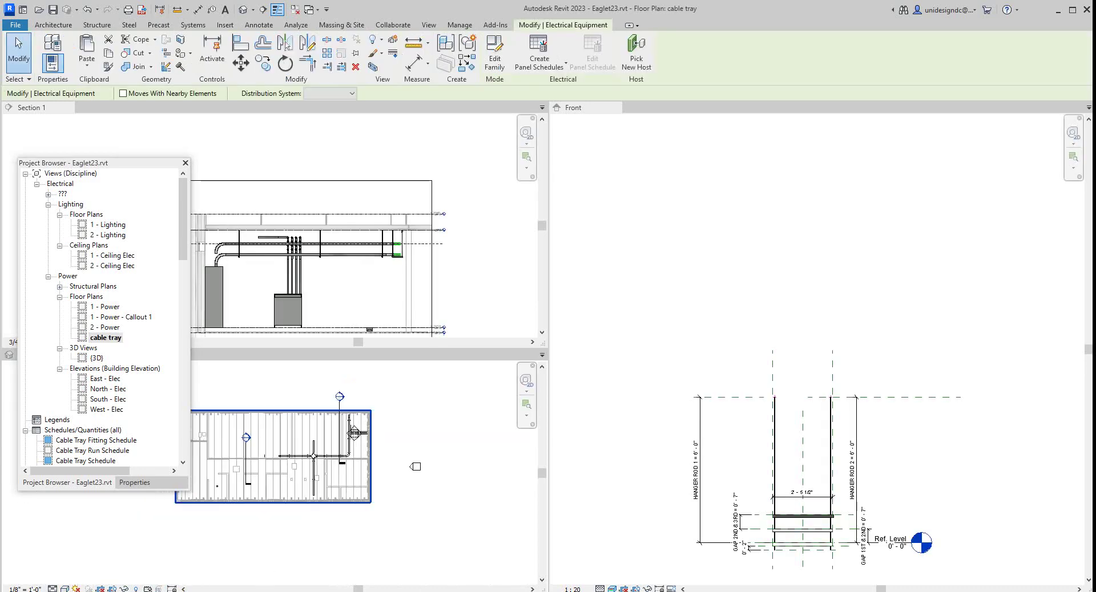
pyautogui.scroll(-8, 457, 437)
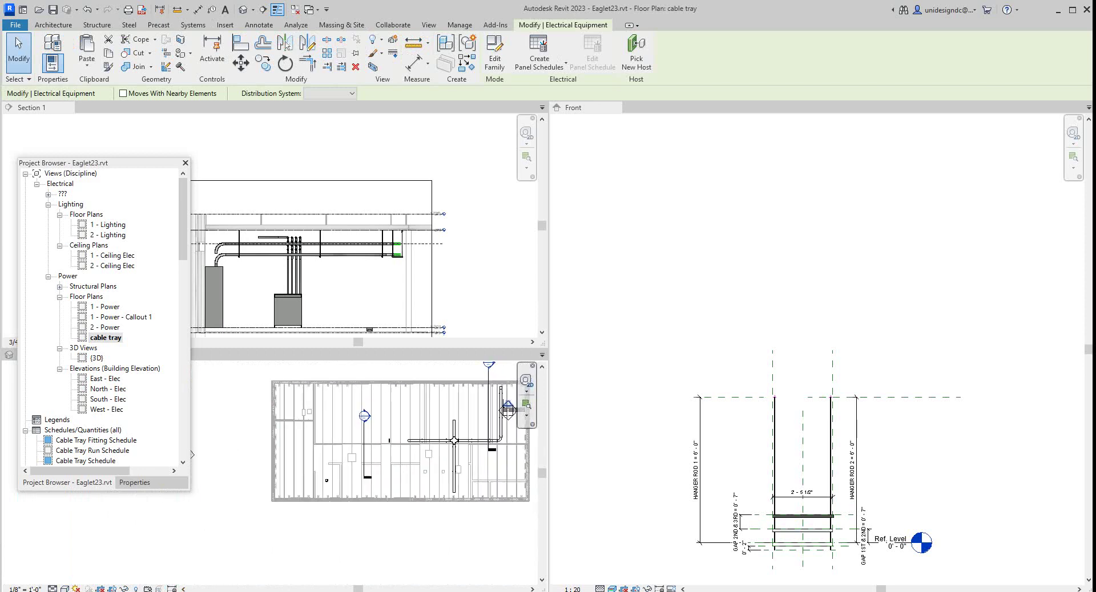
pyautogui.scroll(6, 497, 425)
pyautogui.scroll(-2, 456, 419)
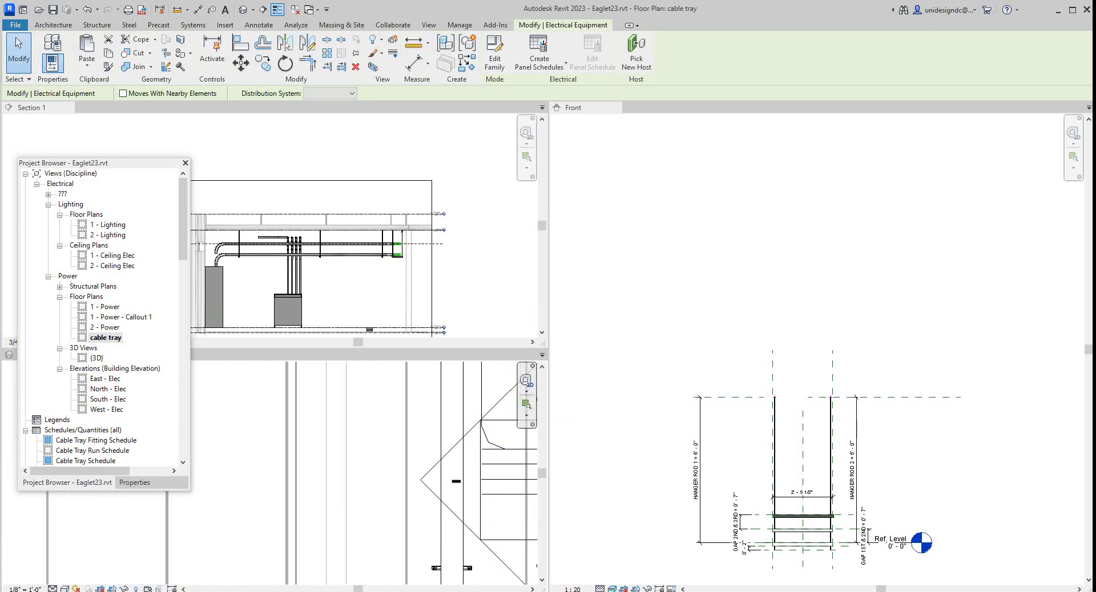
pyautogui.scroll(-1, 420, 260)
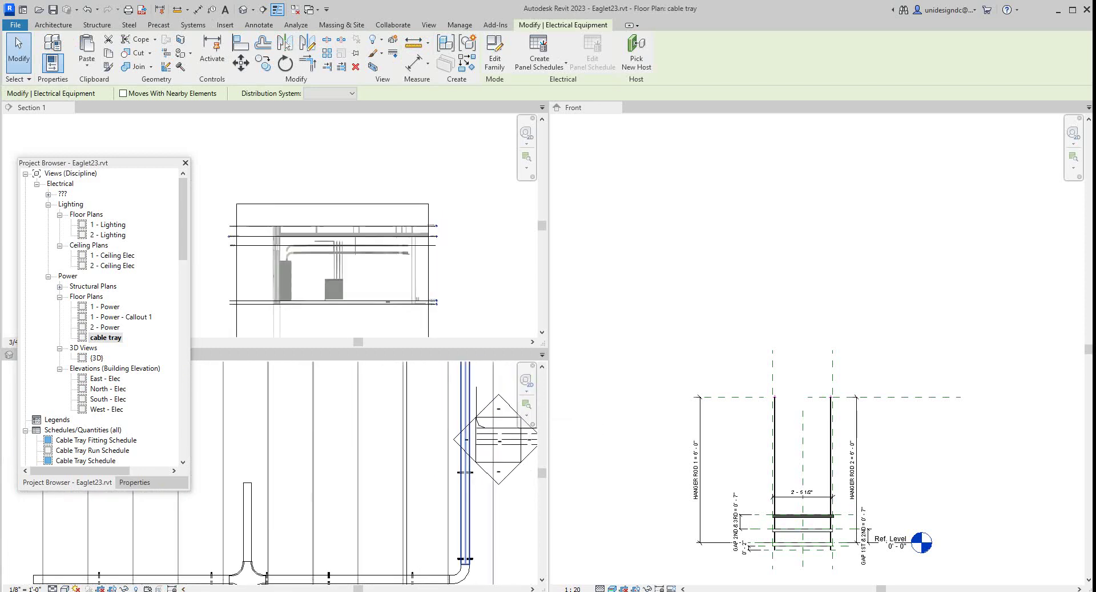
# Step: Activate Section 1, switch the tiled views to tabbed views and frame the two tray tiers with their hangers below Level 2
pyautogui.scroll(2, 320, 238)
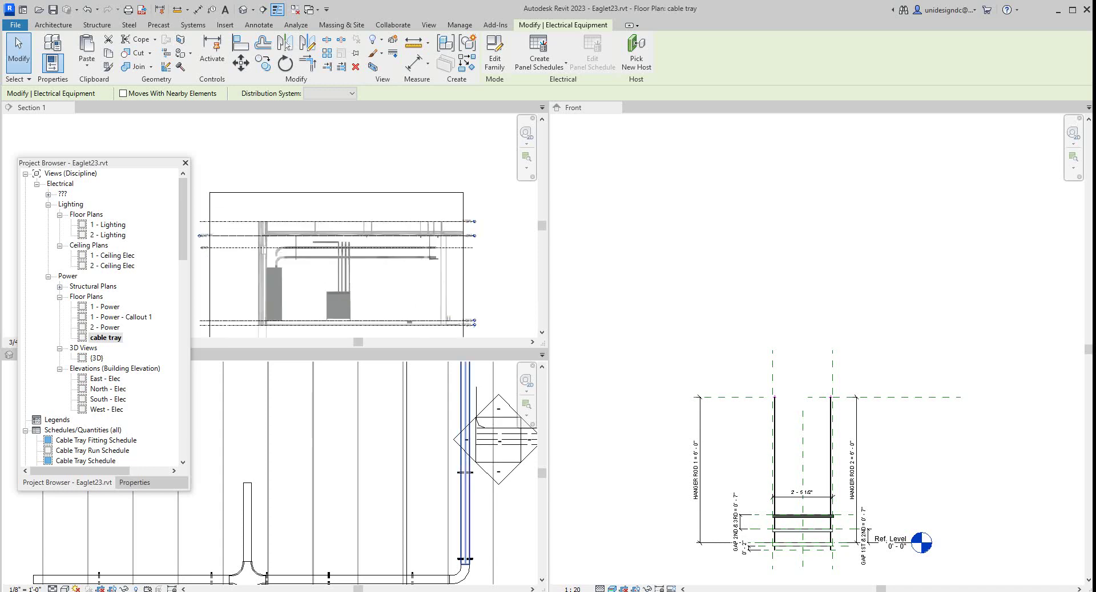
pyautogui.scroll(3, 361, 251)
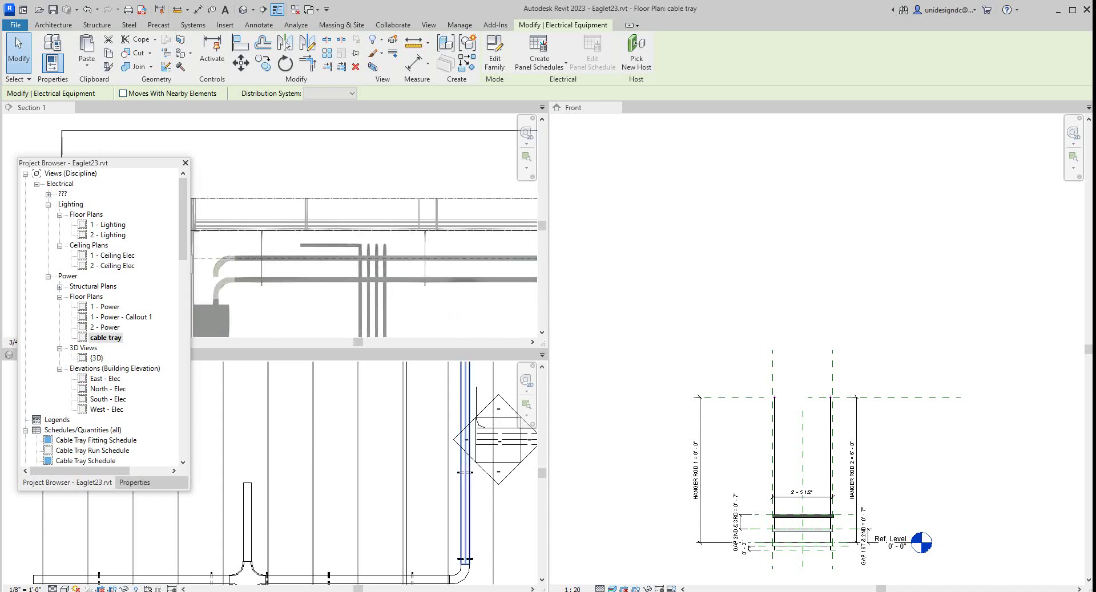
pyautogui.moveTo(505, 252); pyautogui.dragTo(446, 247, button='middle')
pyautogui.scroll(1, 445, 247)
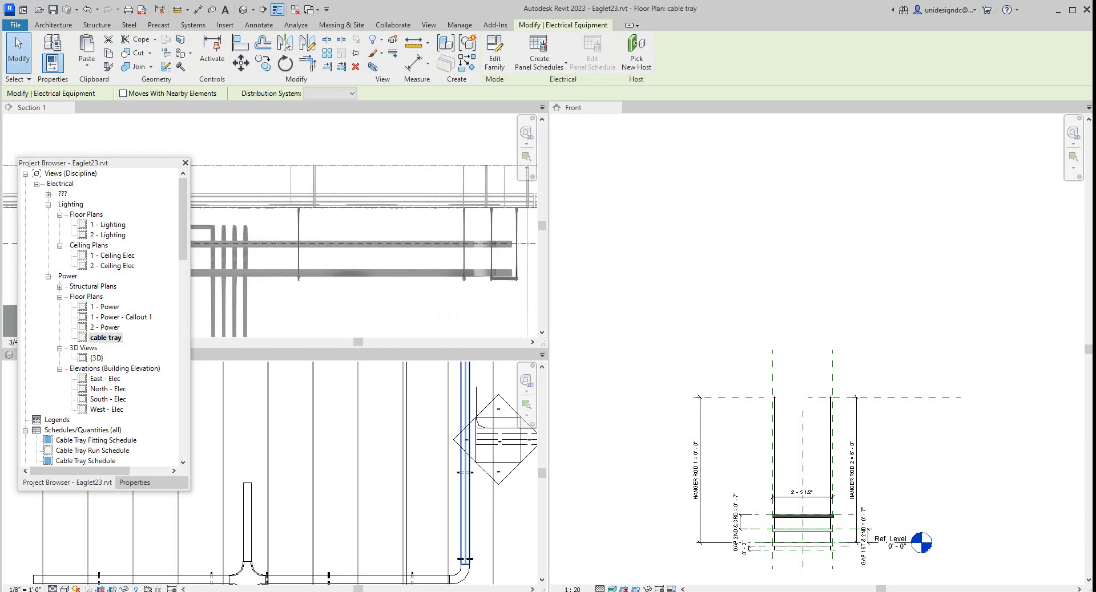
pyautogui.click(504, 278)
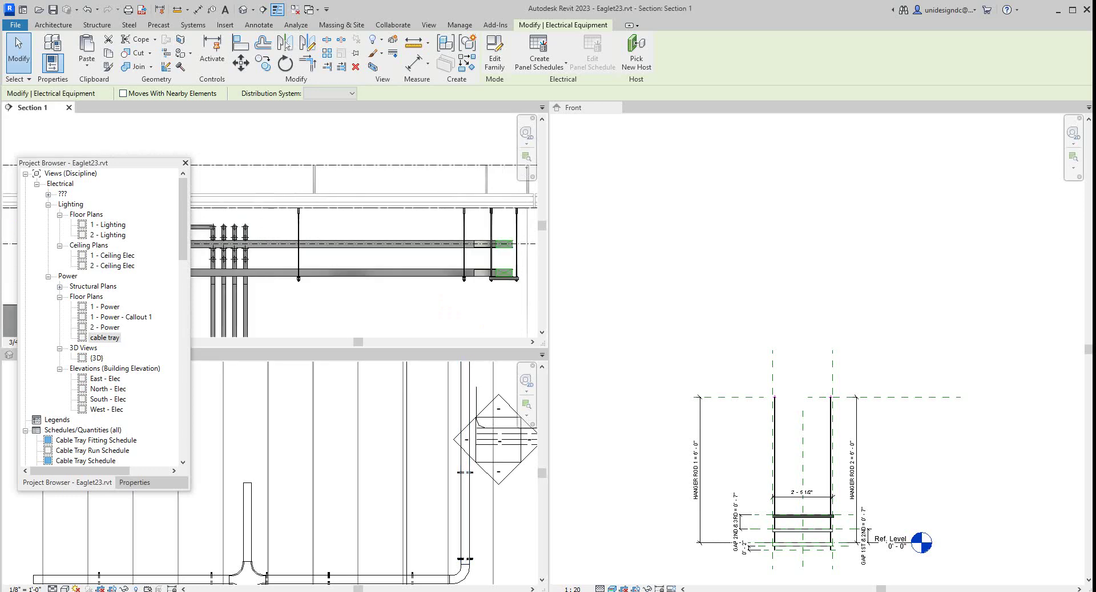
pyautogui.click(428, 25)
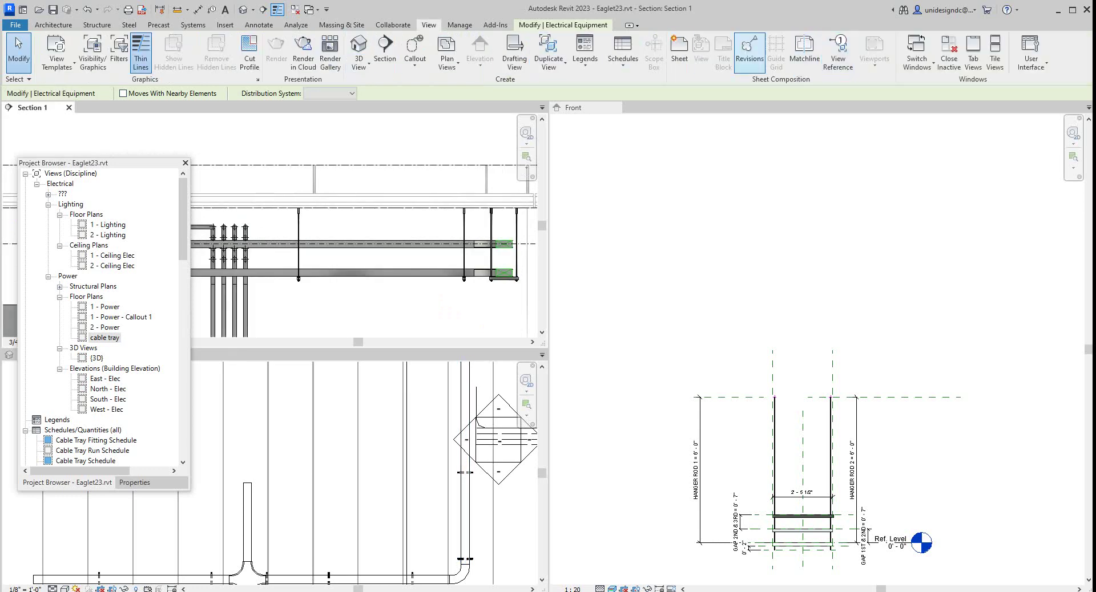
pyautogui.click(973, 56)
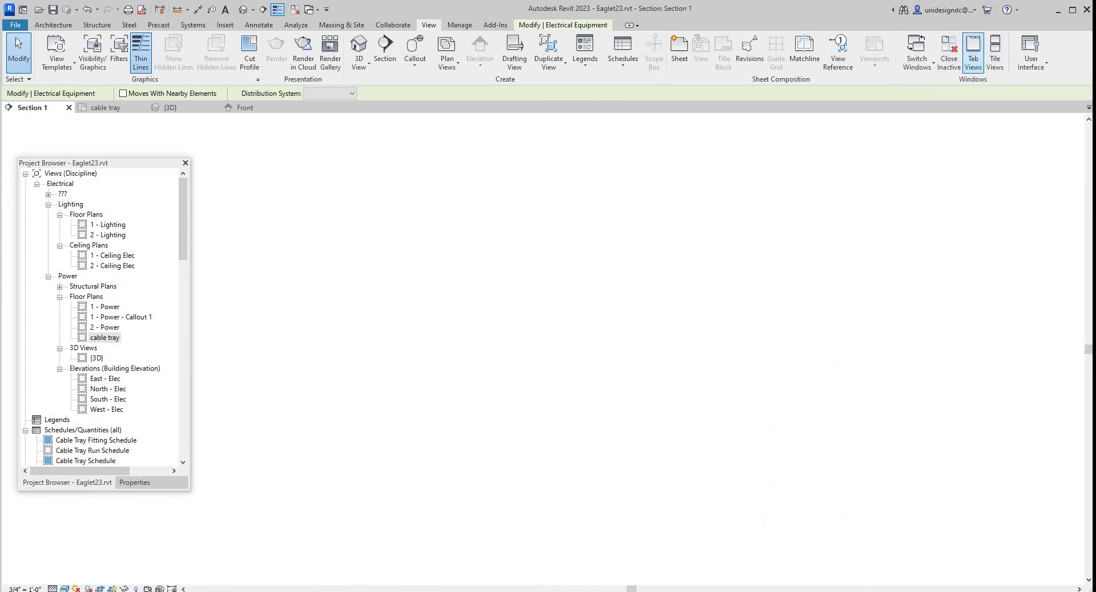
pyautogui.scroll(4, 372, 255)
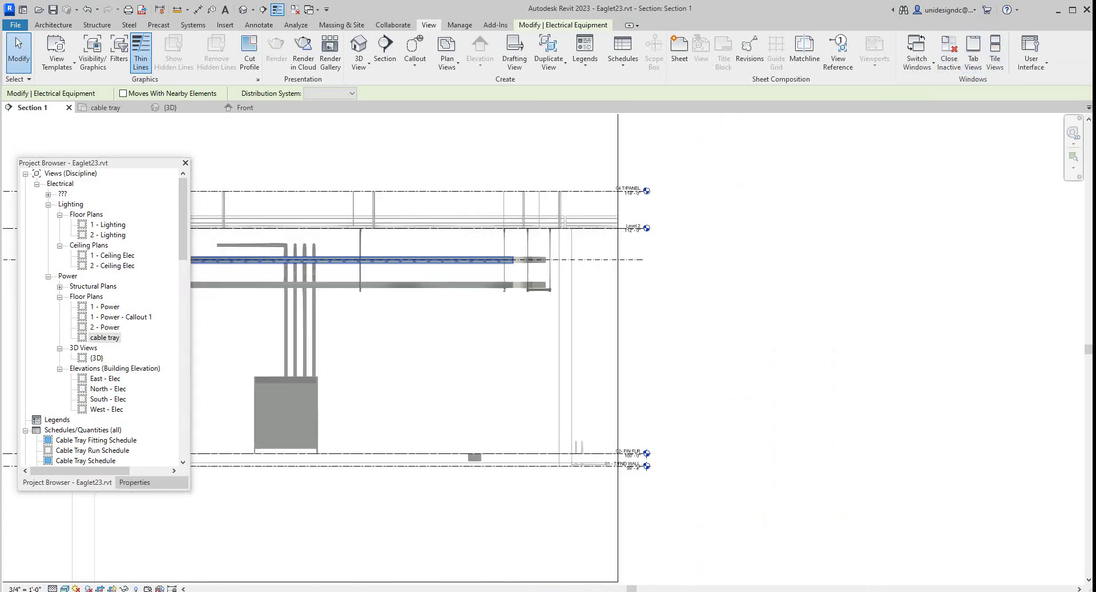
pyautogui.scroll(2, 445, 283)
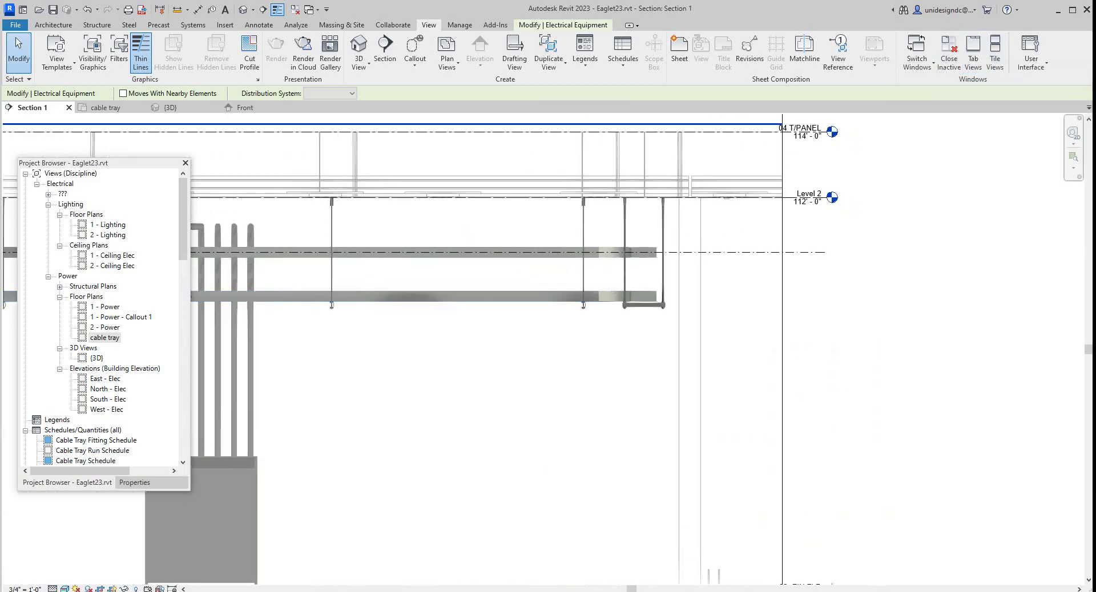
pyautogui.scroll(2, 456, 274)
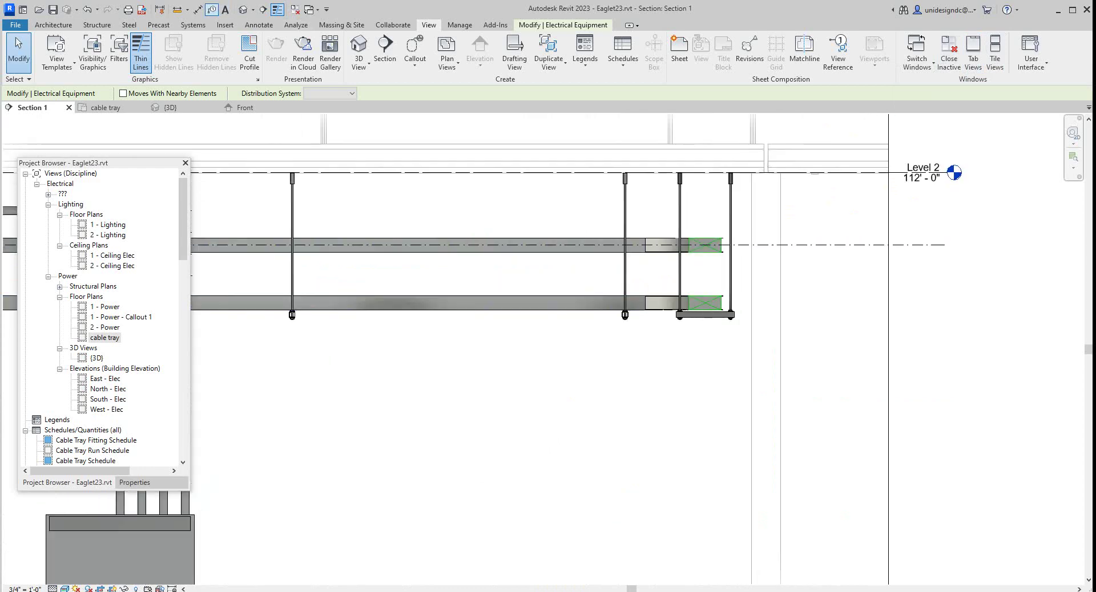
# Step: Measure the clear vertical gap between the upper tray's underside and the lower tray's top edge with an aligned dimension
pyautogui.press('d')
pyautogui.press('i')
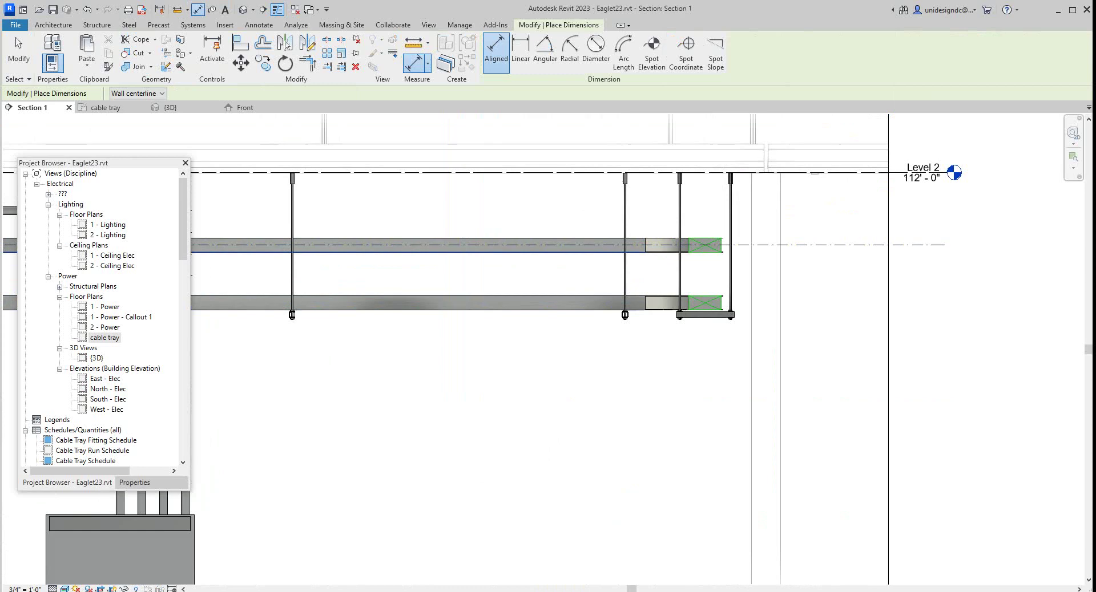
pyautogui.click(515, 251)
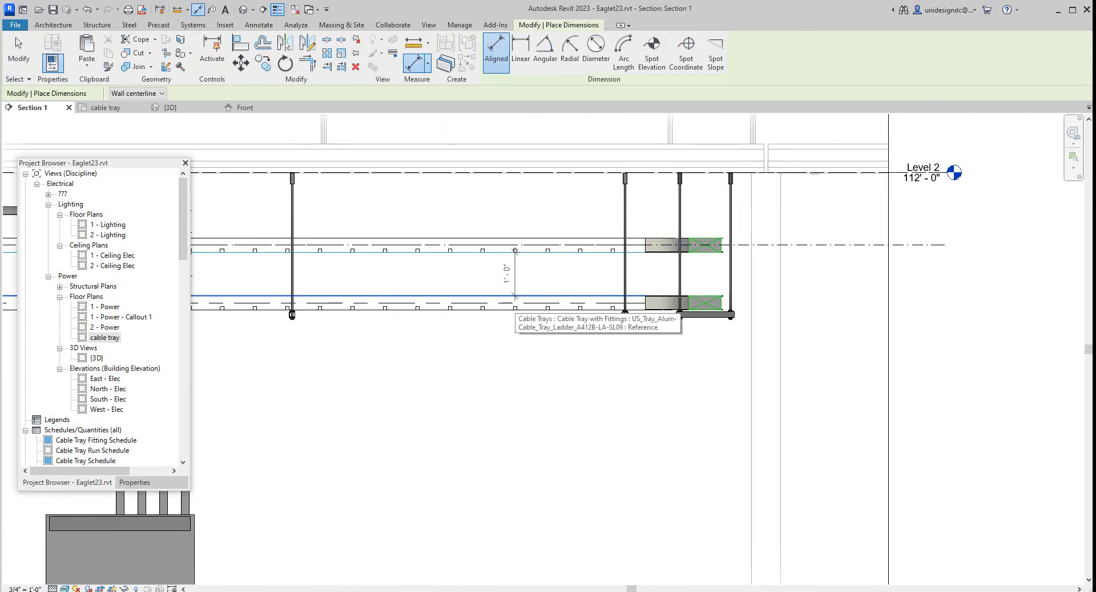
pyautogui.click(515, 296)
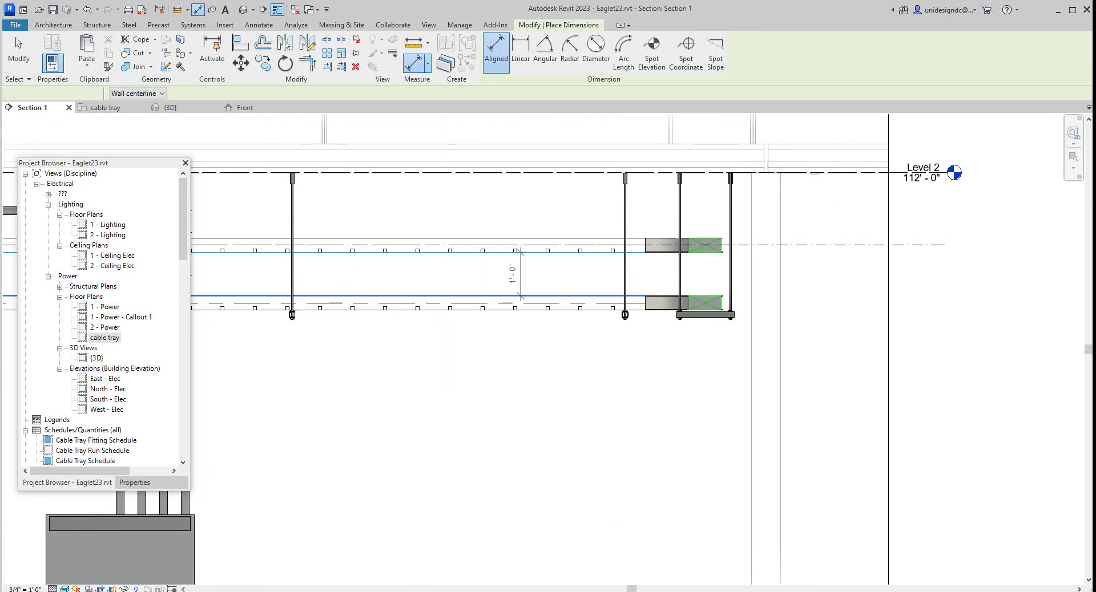
pyautogui.scroll(1, 516, 246)
pyautogui.scroll(-2, 510, 208)
pyautogui.scroll(-2, 537, 253)
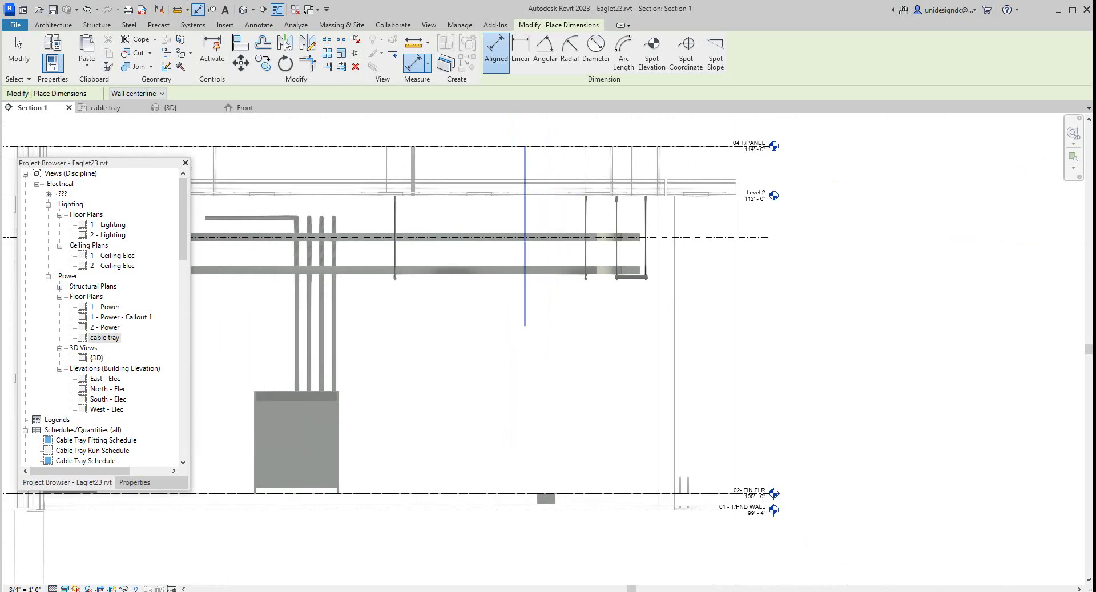
pyautogui.scroll(-2, 536, 254)
pyautogui.scroll(3, 234, 251)
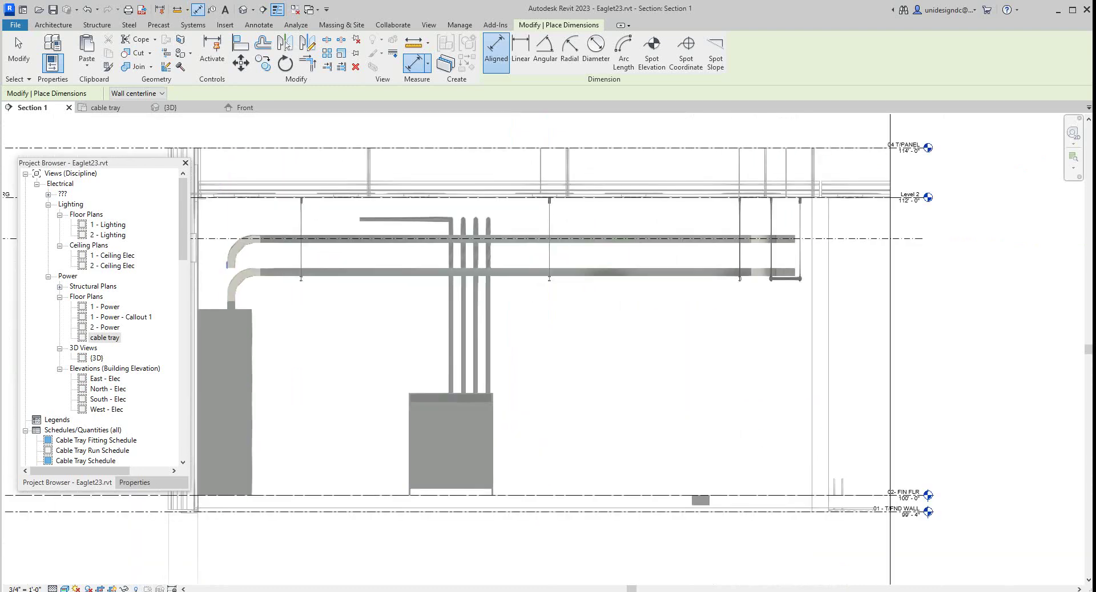
pyautogui.scroll(1, 242, 238)
pyautogui.press('Escape')
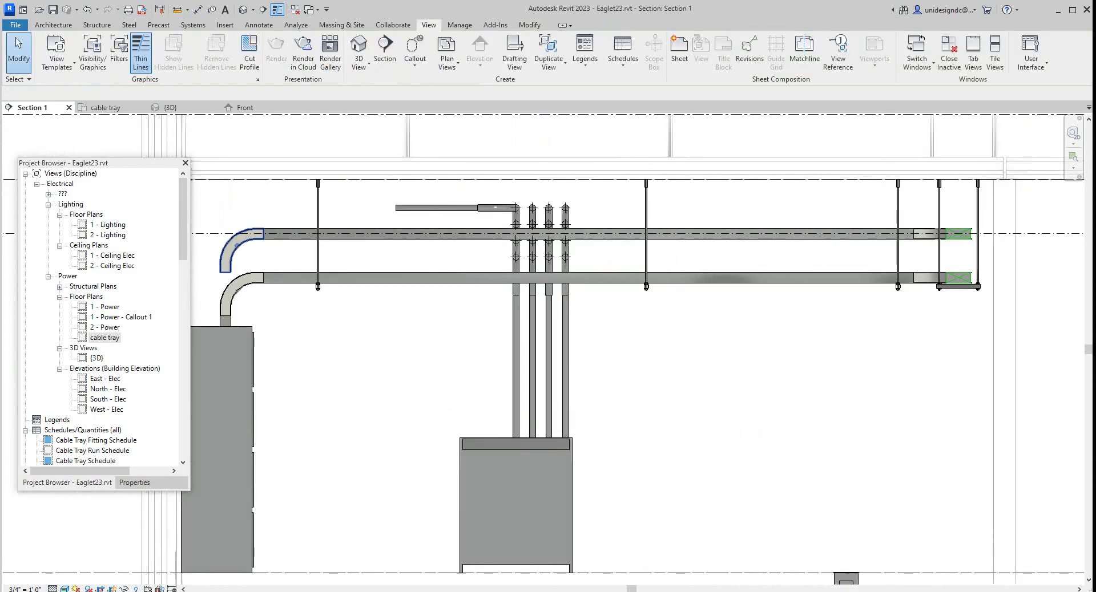
# Step: Move the upper tray's vertical bend above the tall cabinet slightly inward along the run, closer to the lower tray's bend
pyautogui.click(235, 245)
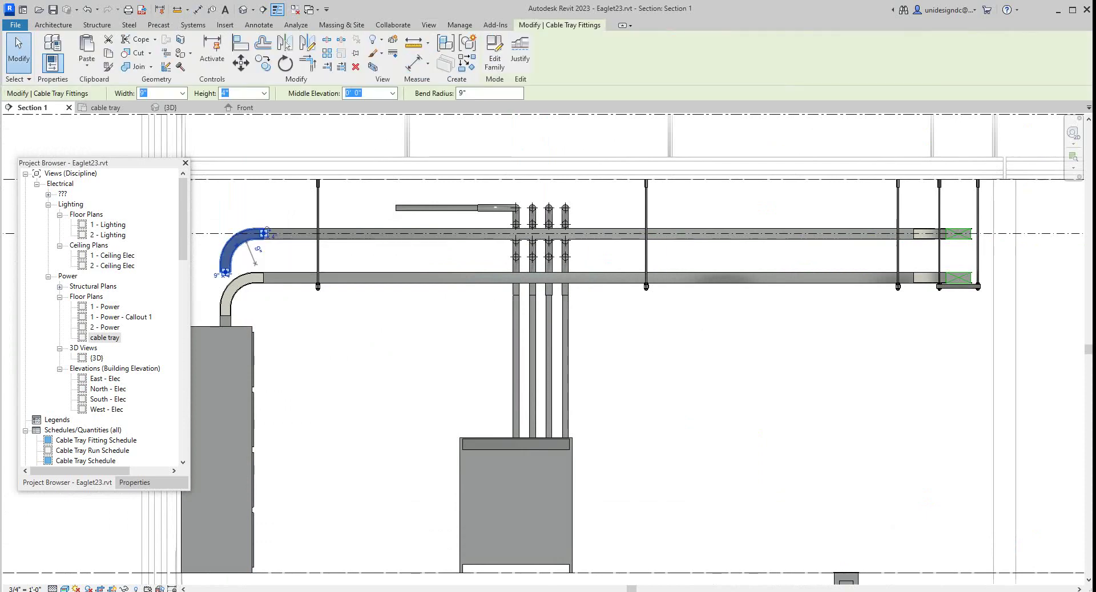
pyautogui.scroll(-3, 234, 231)
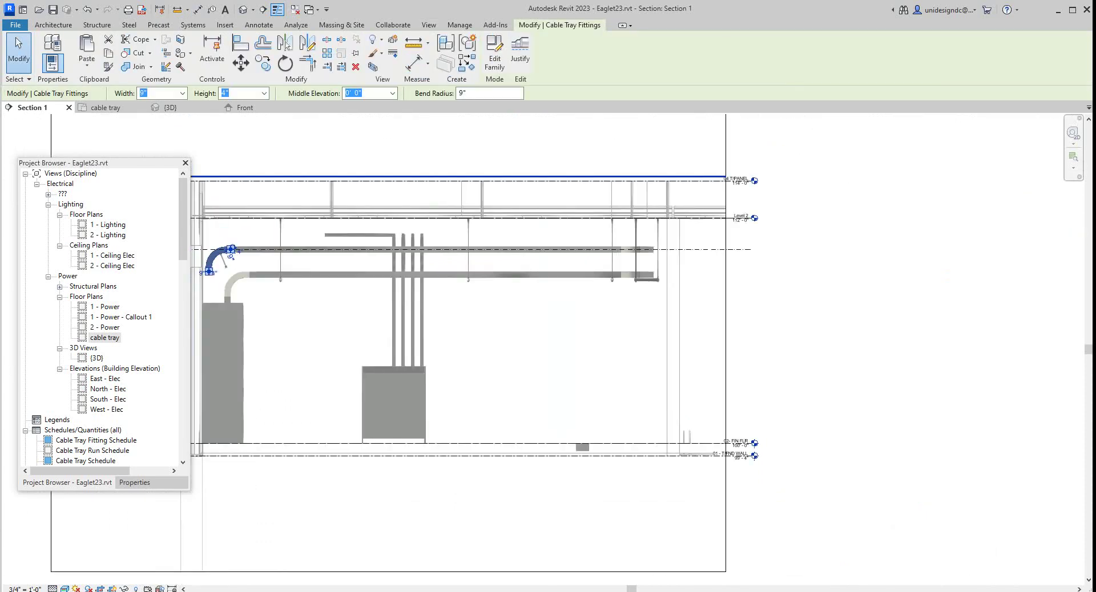
pyautogui.scroll(4, 234, 230)
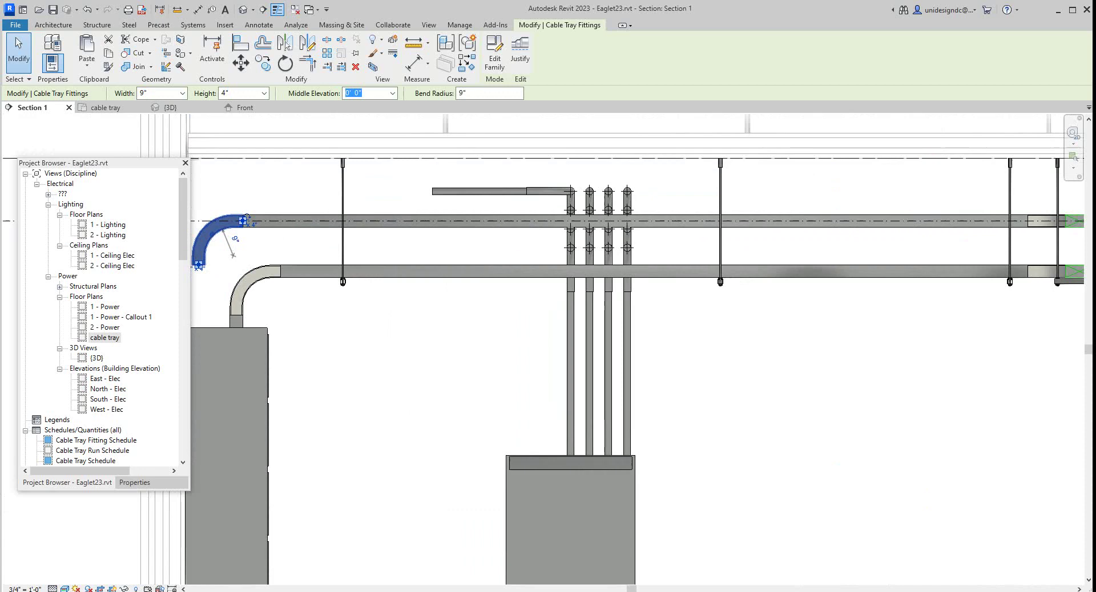
pyautogui.moveTo(213, 233); pyautogui.dragTo(224, 234)
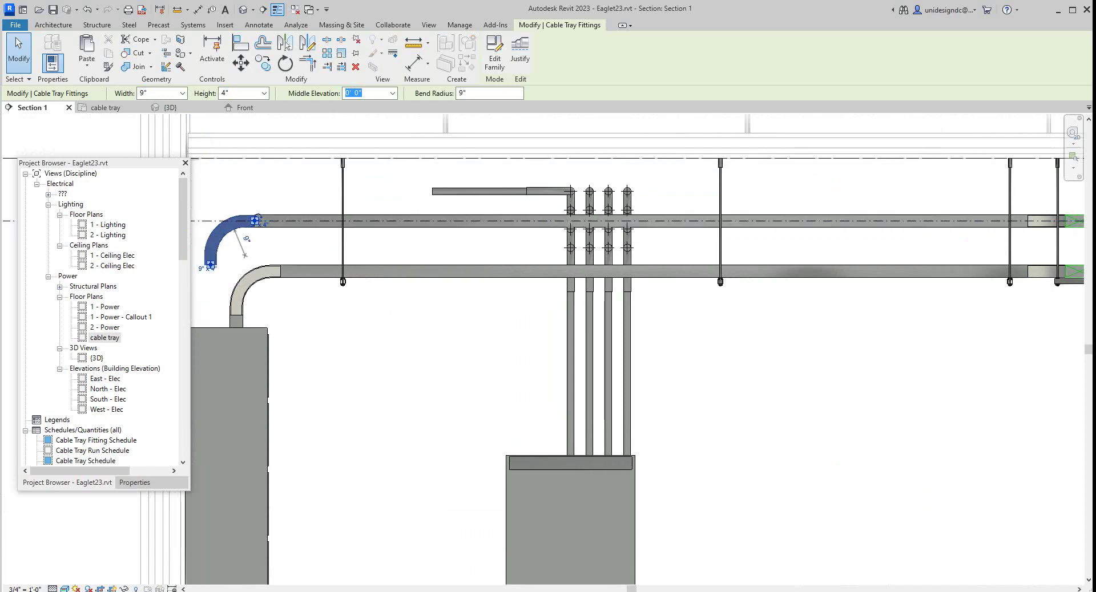
pyautogui.scroll(-2, 298, 366)
pyautogui.click(320, 371)
pyautogui.scroll(-3, 329, 374)
pyautogui.scroll(-2, 328, 406)
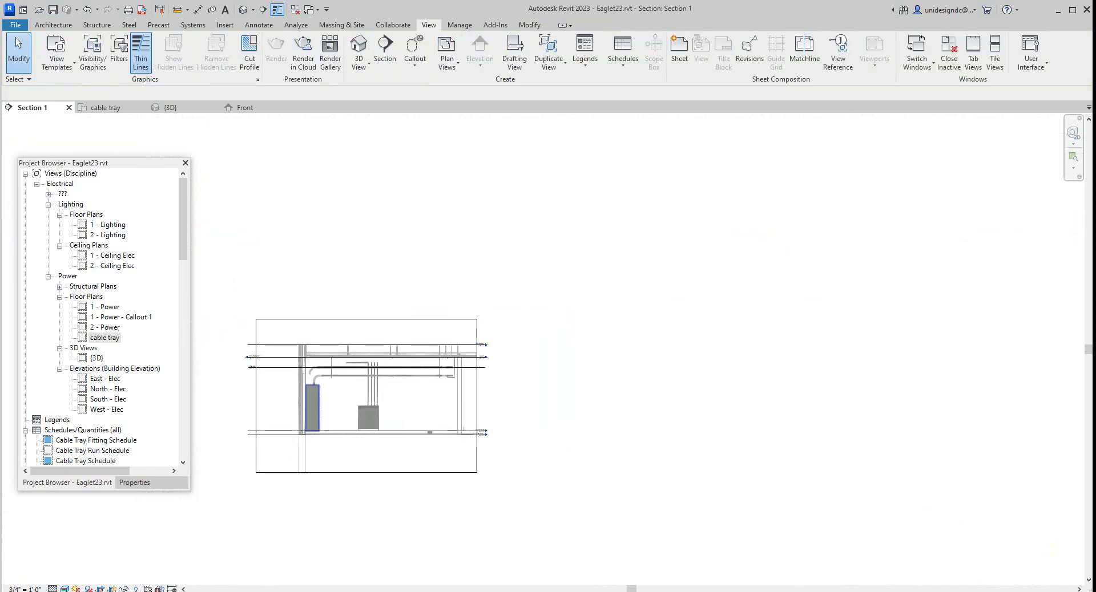
pyautogui.scroll(5, 281, 422)
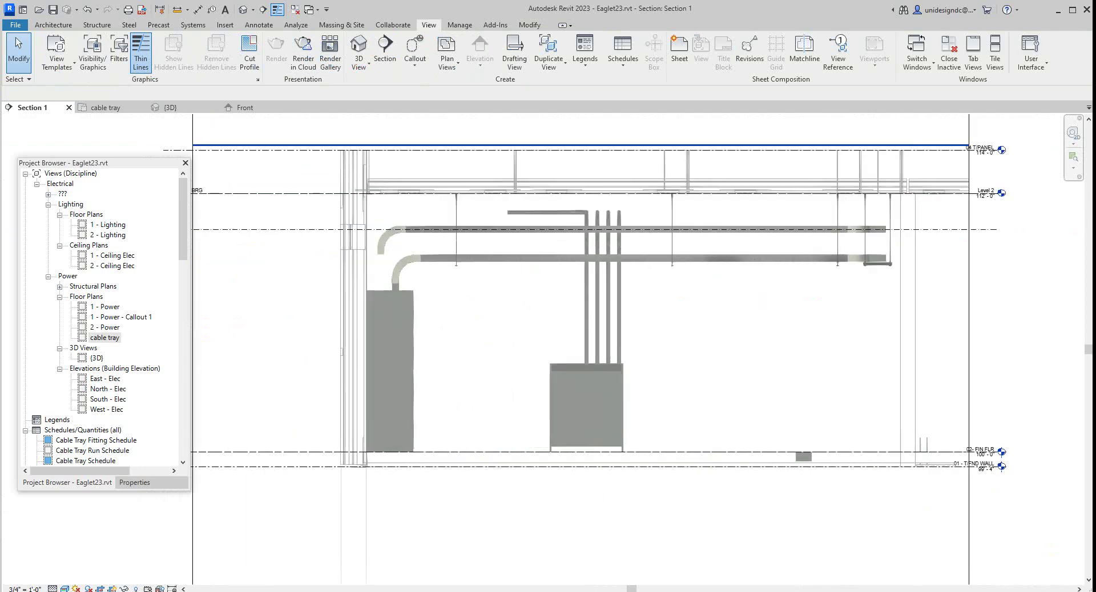
pyautogui.scroll(3, 853, 274)
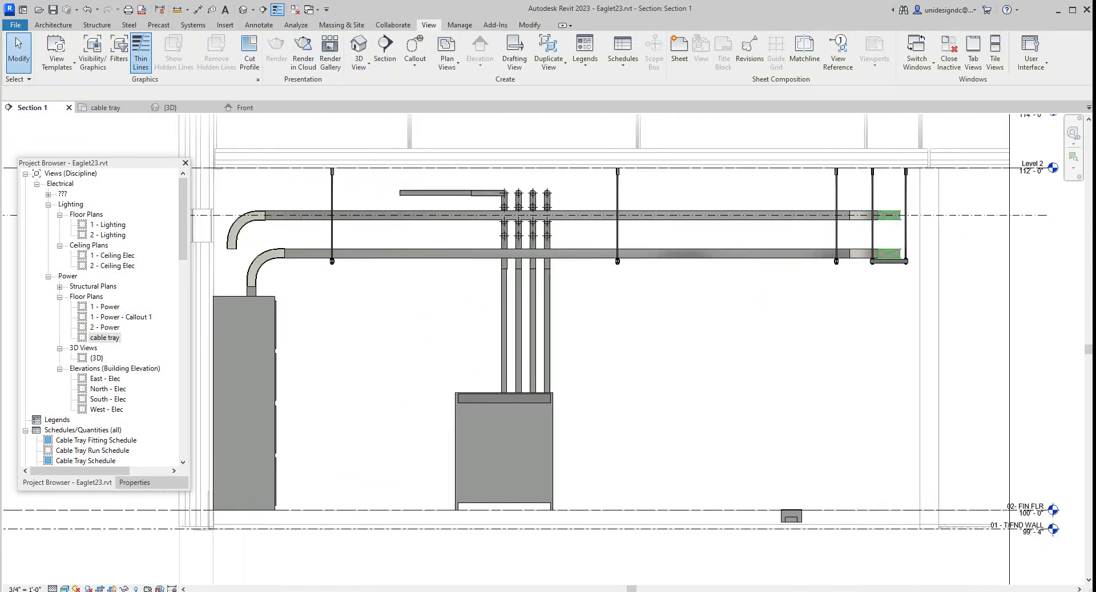
pyautogui.hotkey('alt', 'Tab')
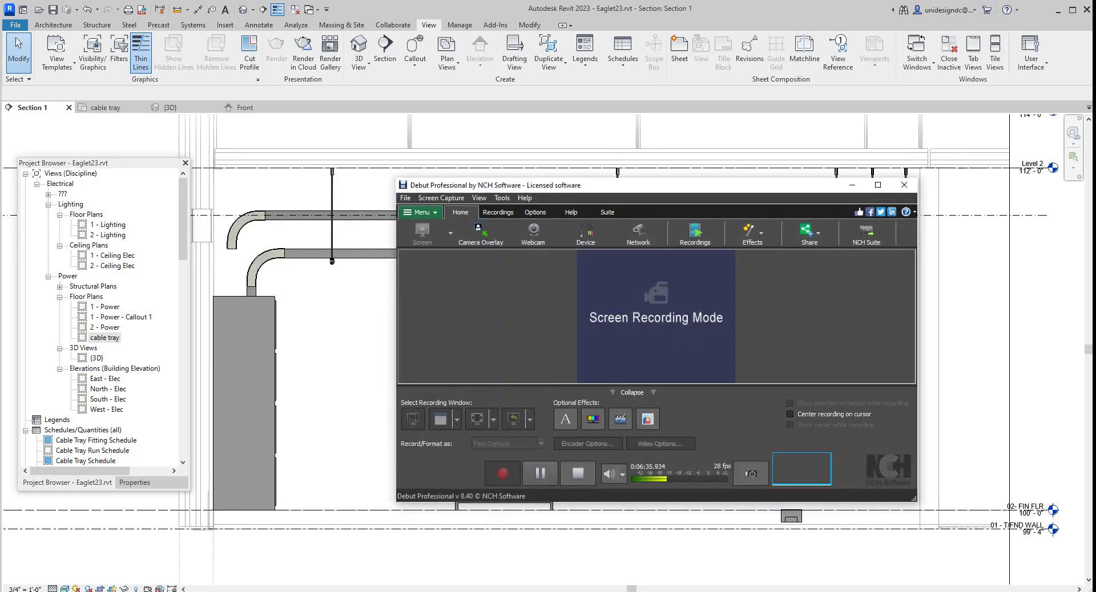